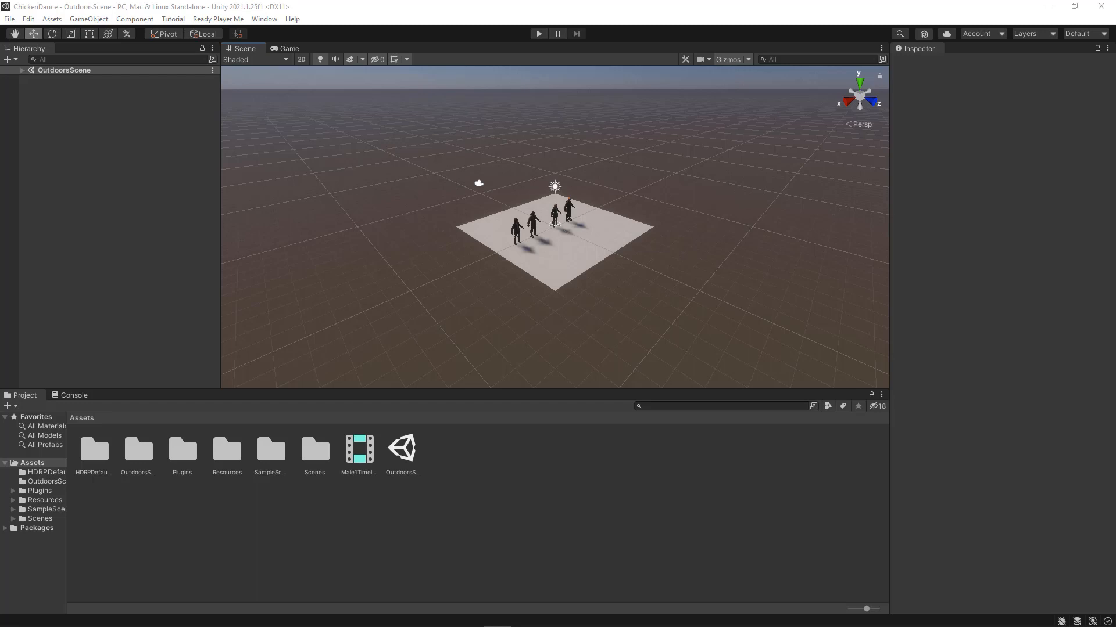
# Switch the editor window arrangement to the 2 by 3 layout
pyautogui.click(269, 21)
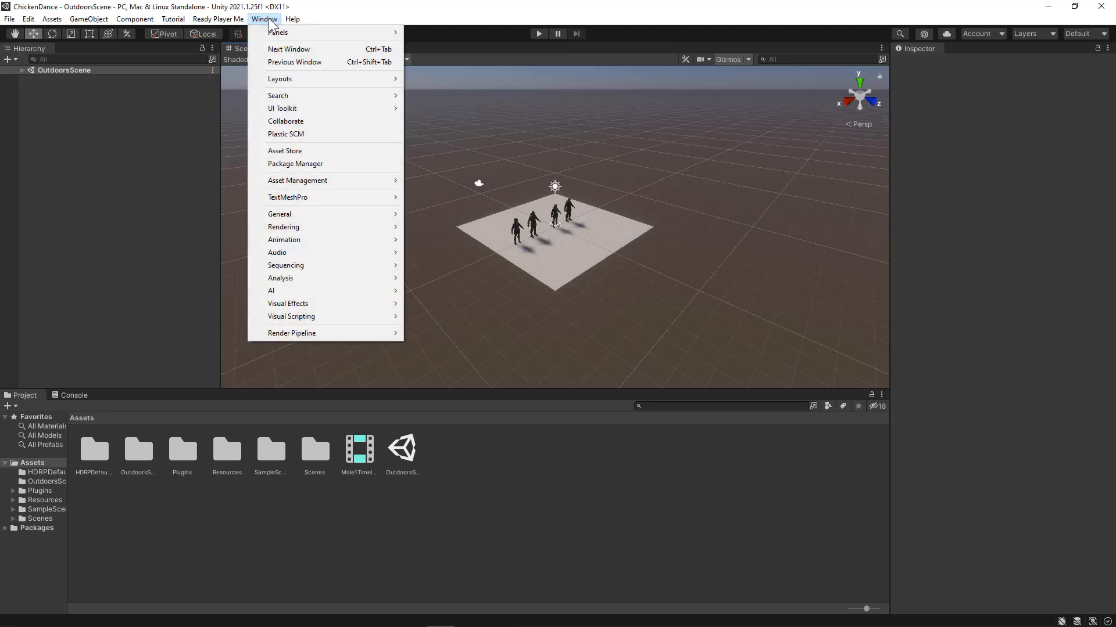
pyautogui.moveTo(283, 34)
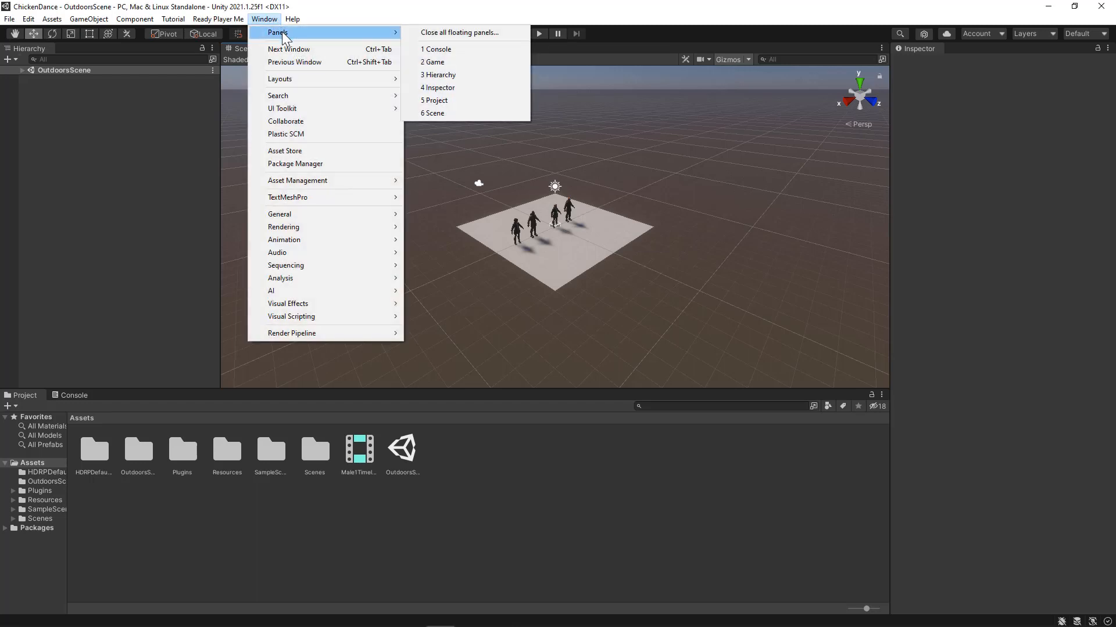
pyautogui.moveTo(293, 83)
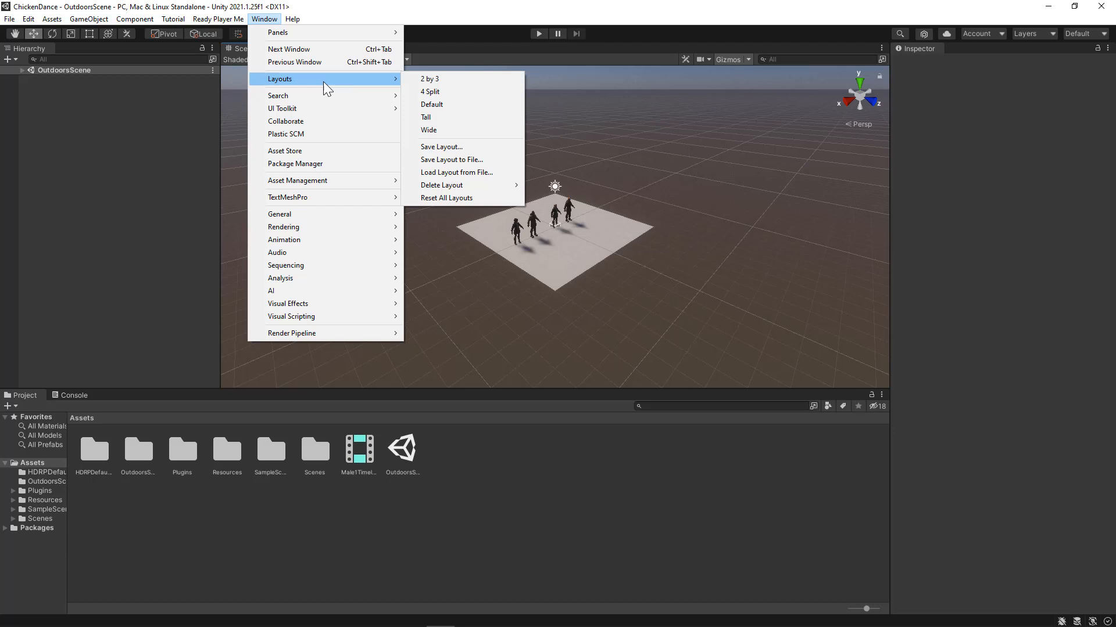
pyautogui.click(426, 82)
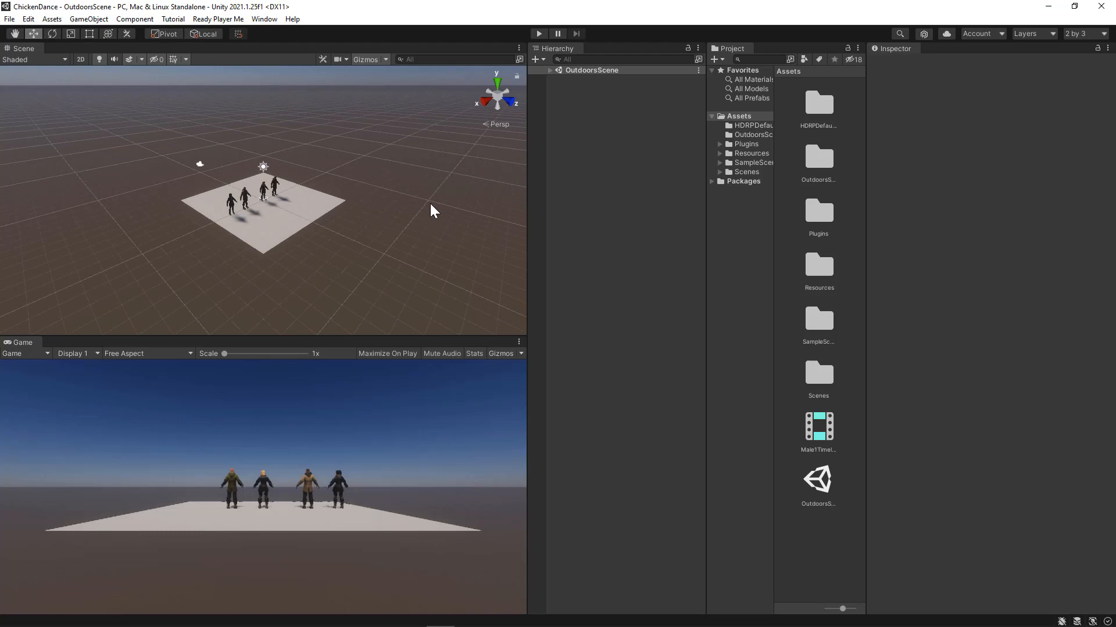
# Switch the editor to the Tall layout and dock the Game view above the Scene view
pyautogui.click(264, 19)
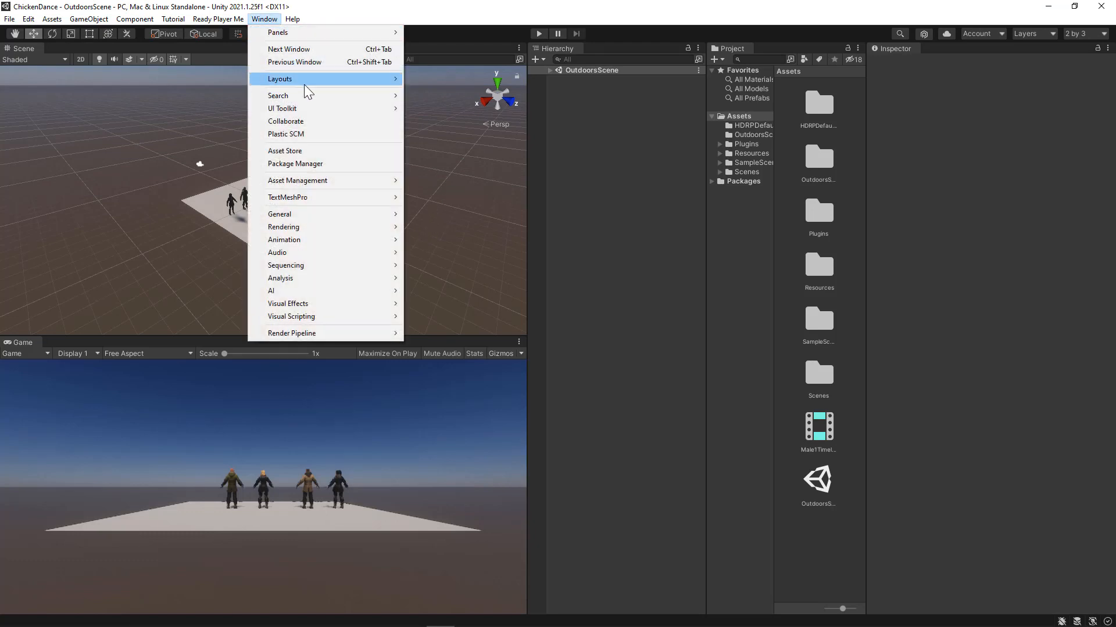
pyautogui.click(445, 119)
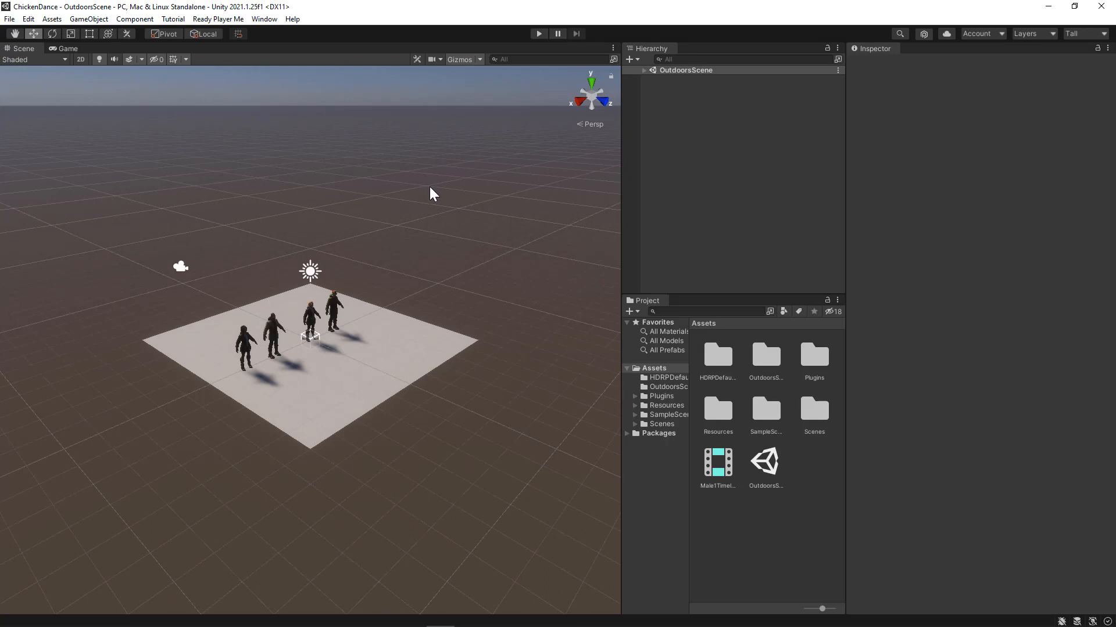
pyautogui.moveTo(73, 52); pyautogui.dragTo(56, 82)
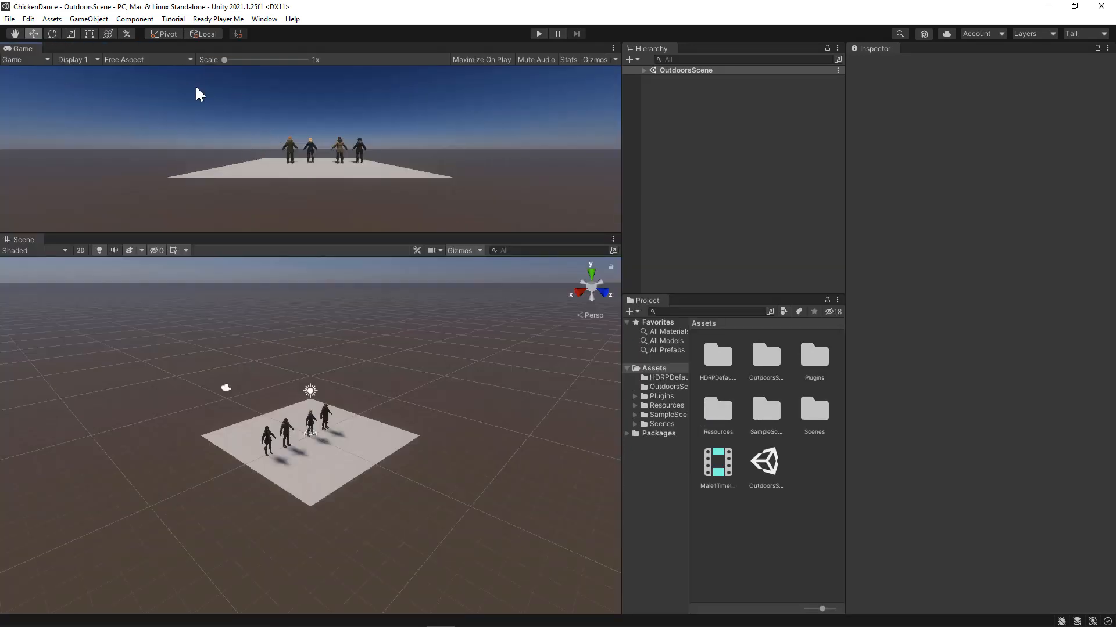
# Open the Timeline window, dock it beneath the Scene view, and enlarge the Scene view against it
pyautogui.click(263, 21)
pyautogui.moveTo(285, 265)
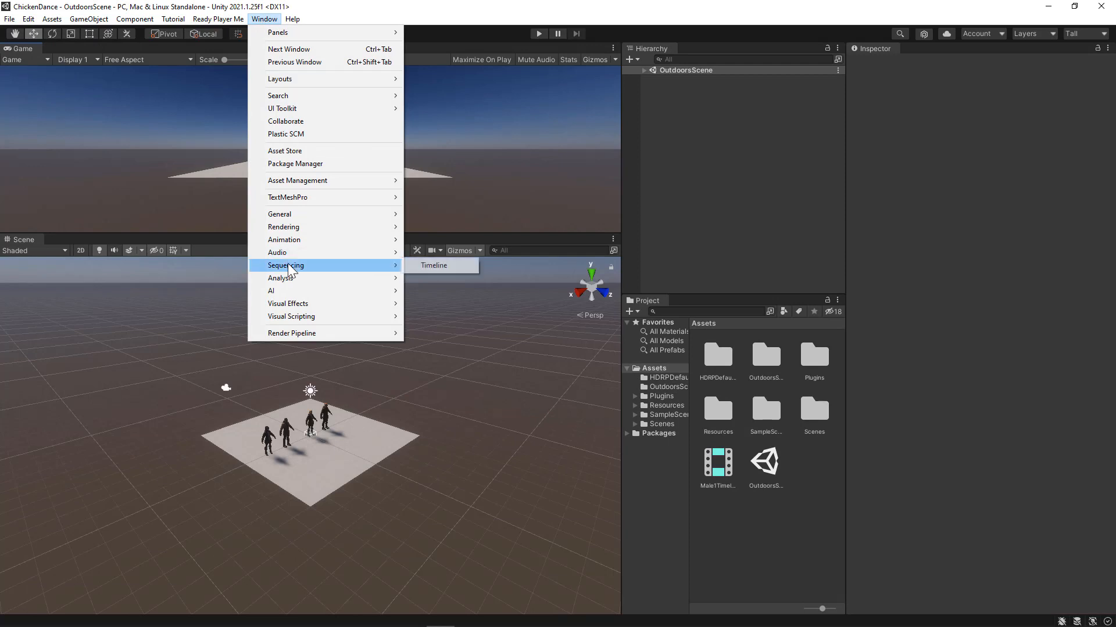
pyautogui.click(433, 265)
pyautogui.moveTo(82, 239); pyautogui.dragTo(129, 343)
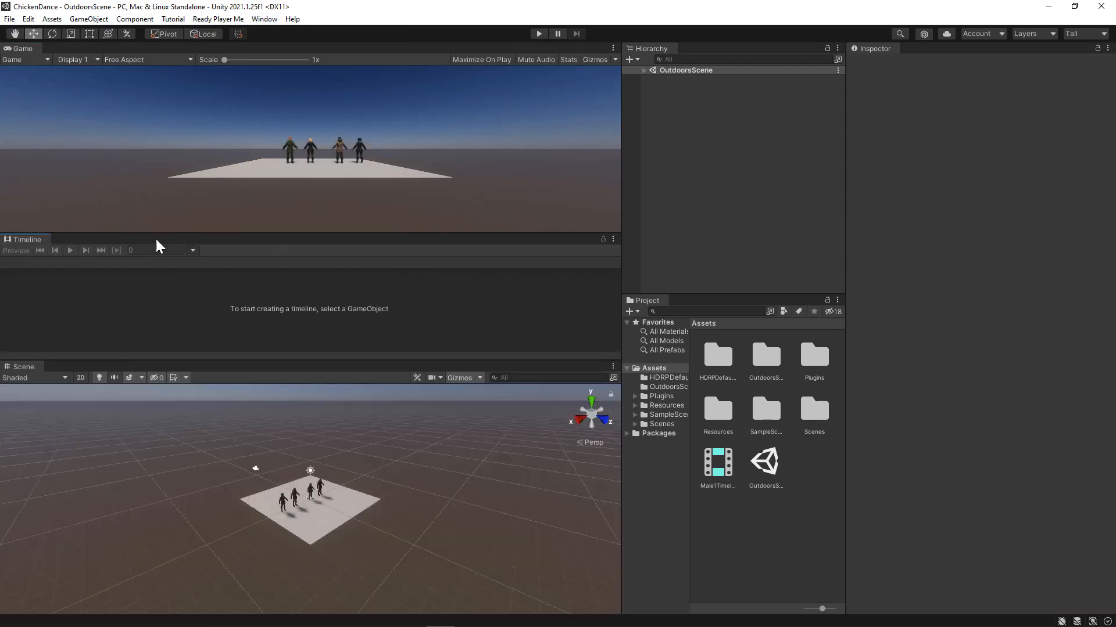
pyautogui.moveTo(37, 246); pyautogui.dragTo(120, 448)
pyautogui.moveTo(36, 307); pyautogui.dragTo(271, 436)
pyautogui.moveTo(316, 303); pyautogui.dragTo(102, 284)
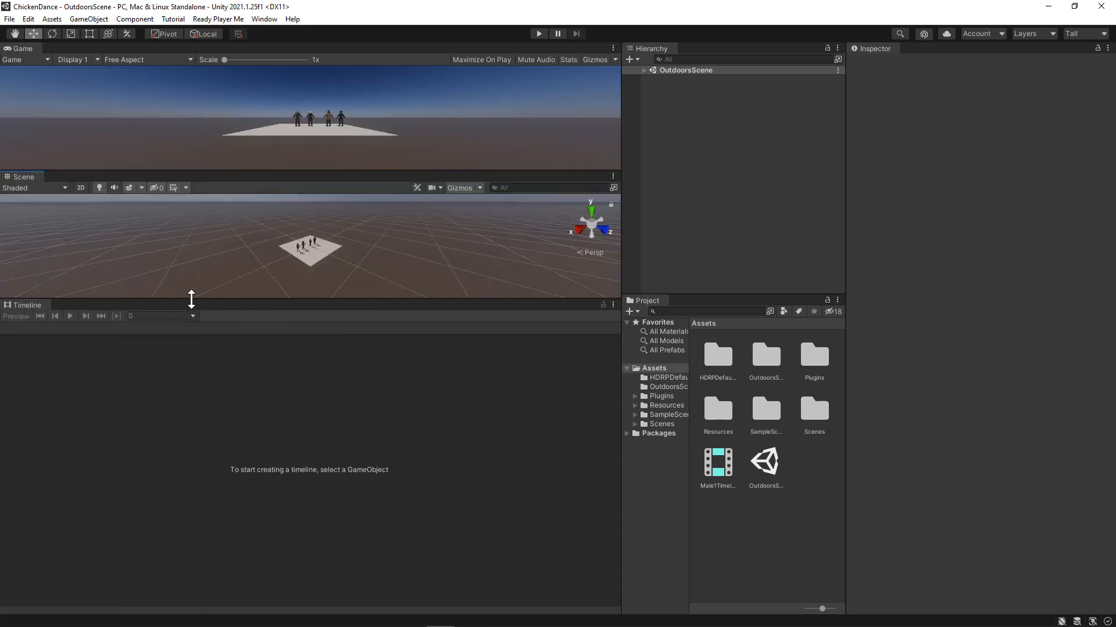
pyautogui.moveTo(193, 300); pyautogui.dragTo(196, 456)
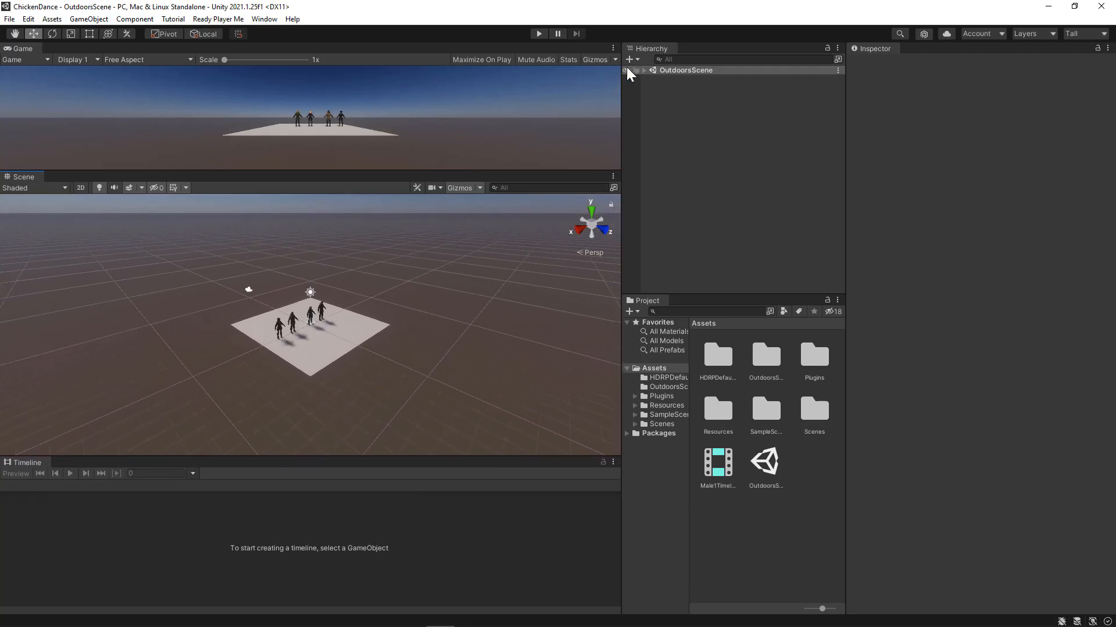
# Select Male1 in OutdoorsScene and scrub its Chicken Dance timeline to frame 14 with the Game view enlarged
pyautogui.click(644, 71)
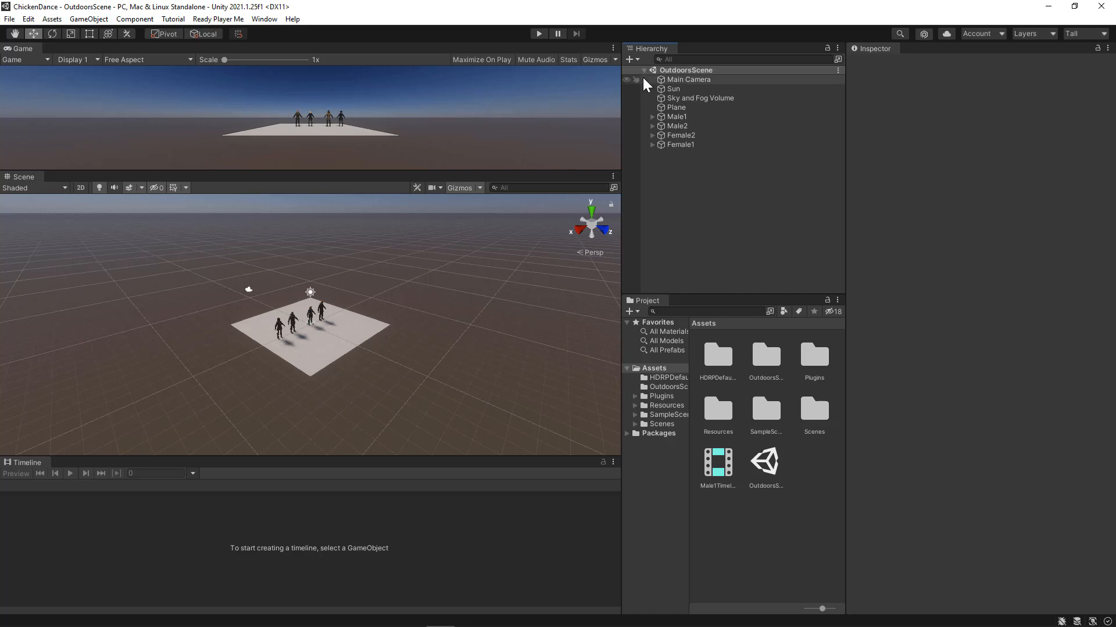
pyautogui.click(674, 117)
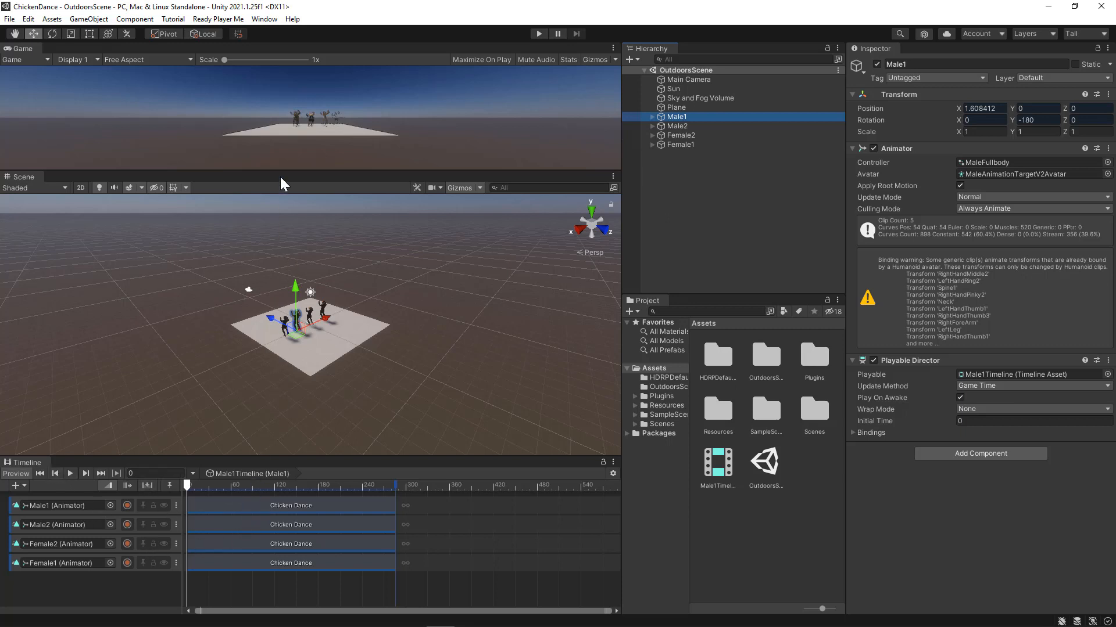
pyautogui.moveTo(299, 169); pyautogui.dragTo(299, 319)
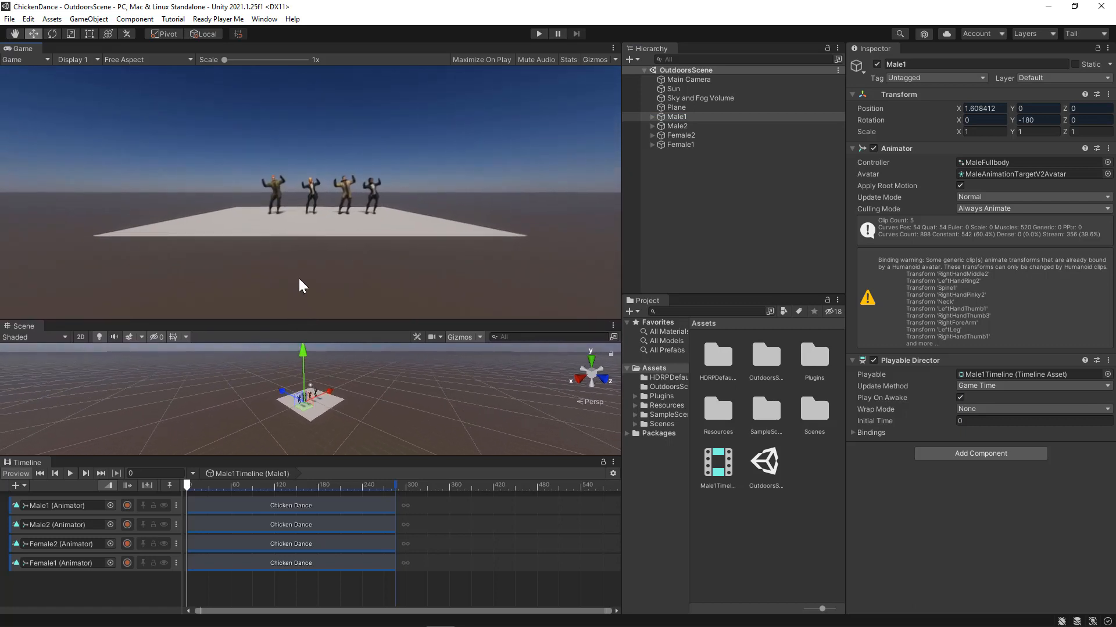
pyautogui.moveTo(187, 488); pyautogui.dragTo(197, 510)
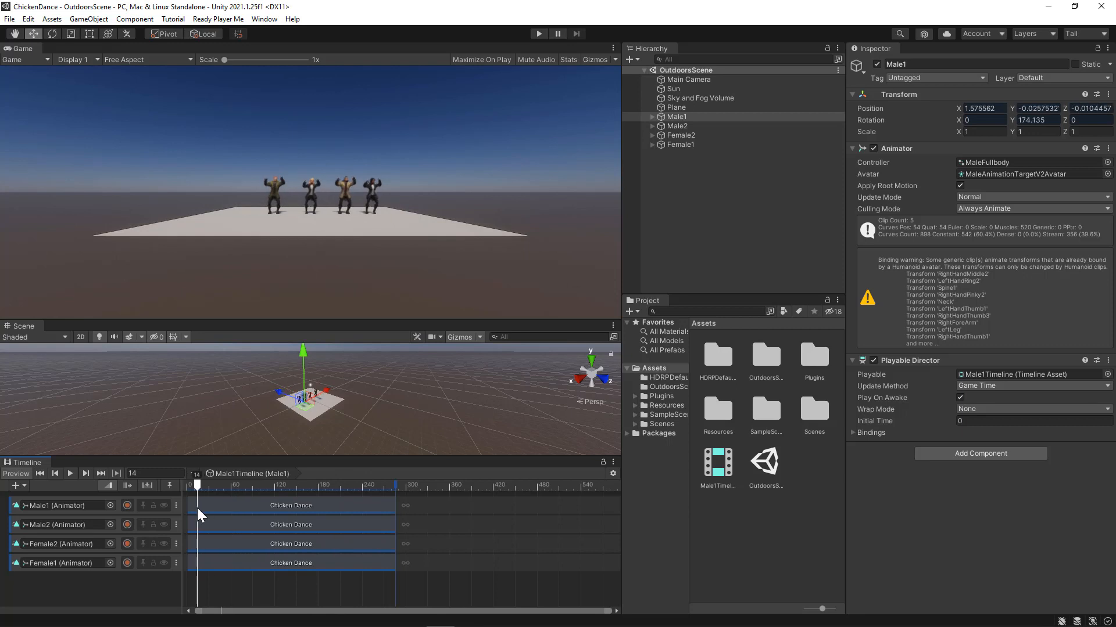
# Shrink the Game view and the Timeline so the Scene view takes most of the height
pyautogui.moveTo(367, 318); pyautogui.dragTo(368, 170)
pyautogui.moveTo(252, 457); pyautogui.dragTo(252, 495)
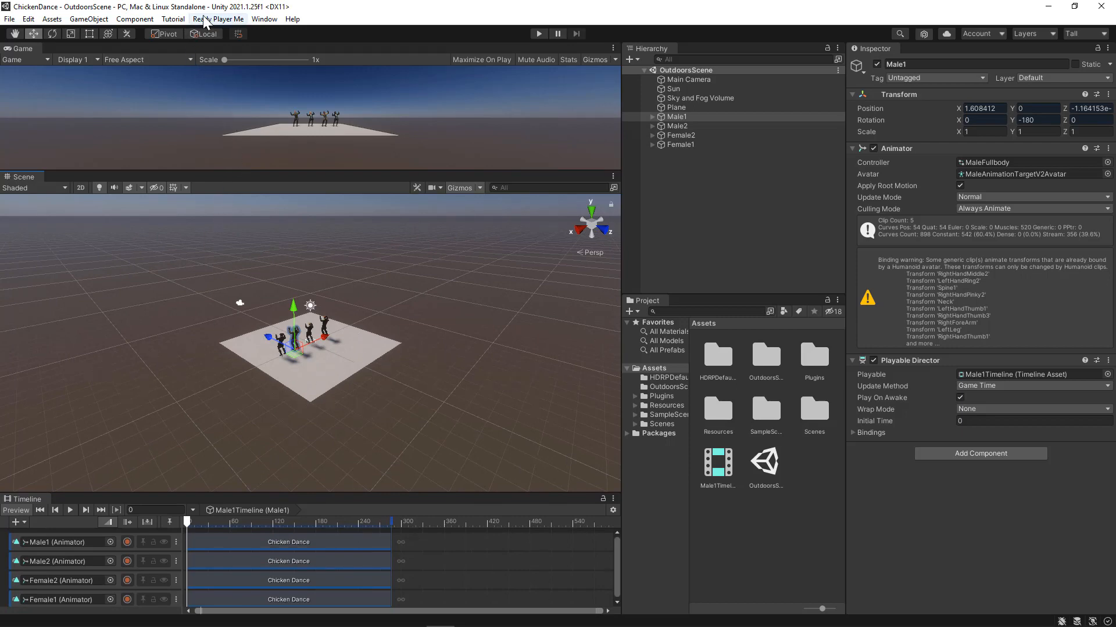
# Install the ProBuilder 5.0.3 package from the Unity Registry and close the Package Manager
pyautogui.click(265, 19)
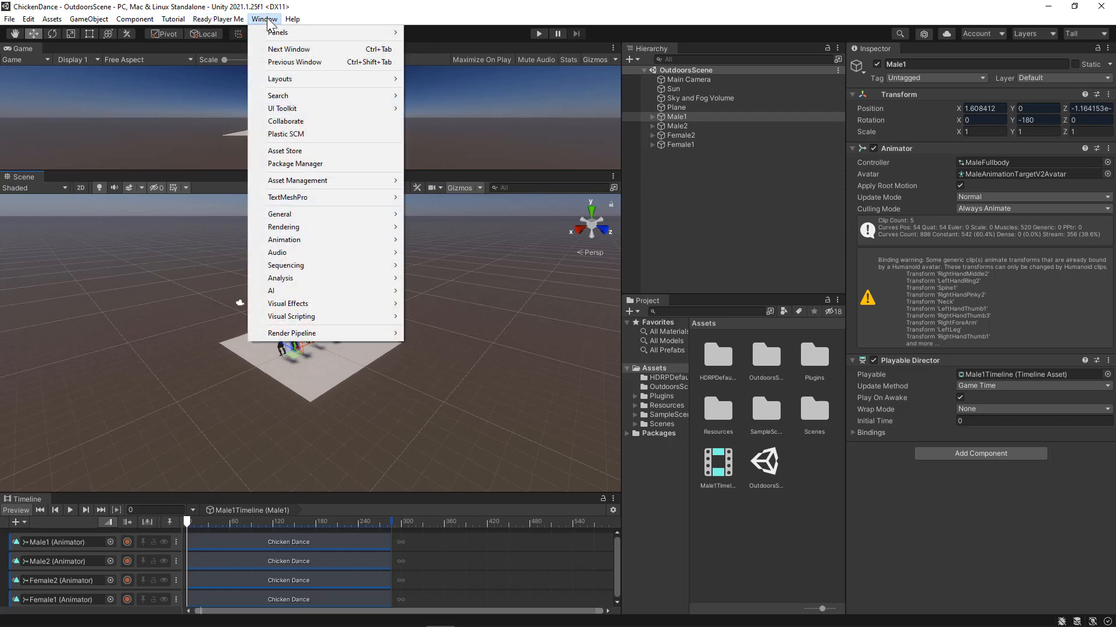
pyautogui.click(291, 164)
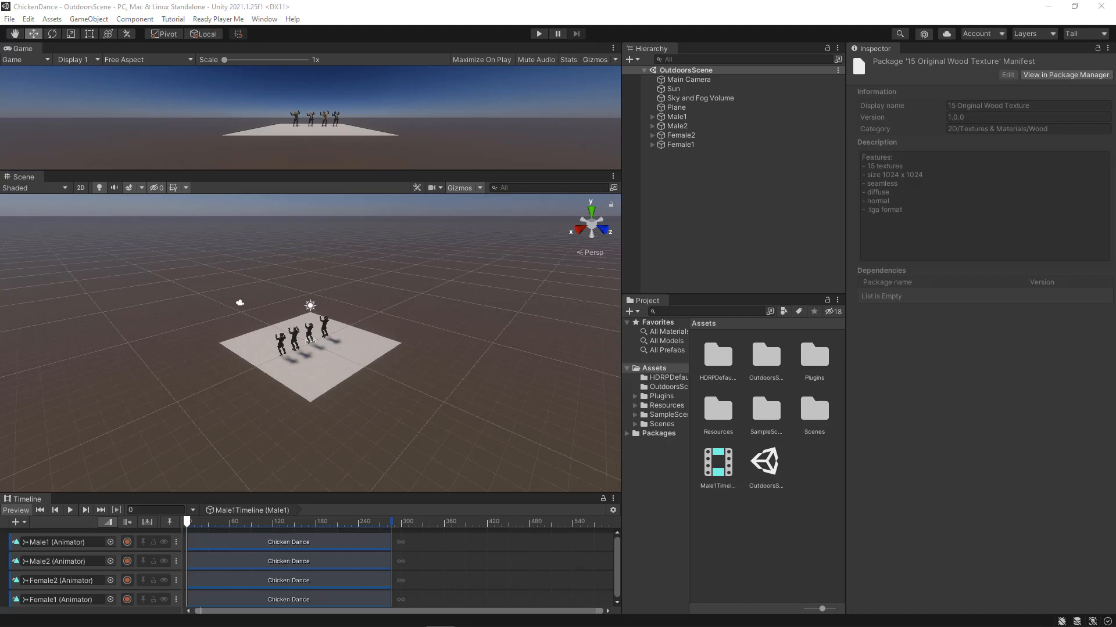
pyautogui.click(216, 116)
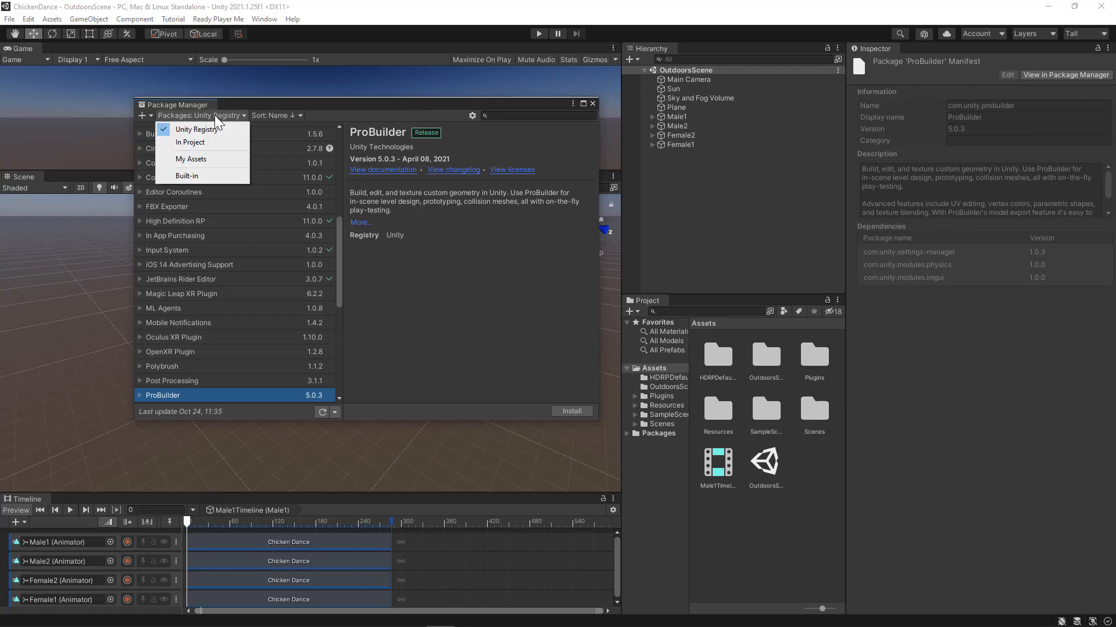
pyautogui.click(223, 129)
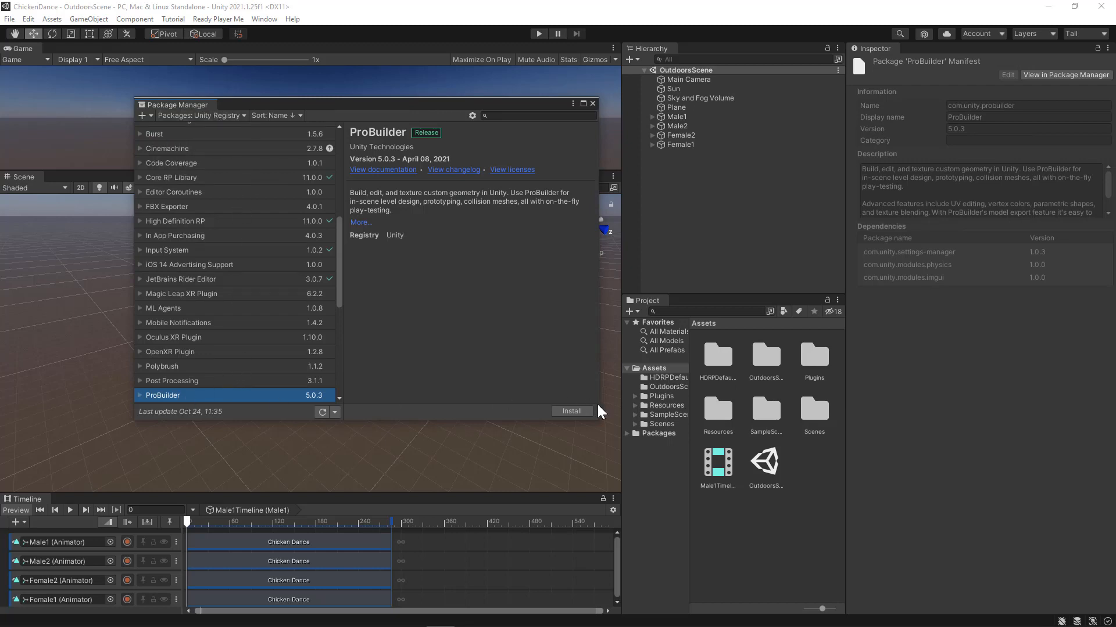
pyautogui.click(582, 413)
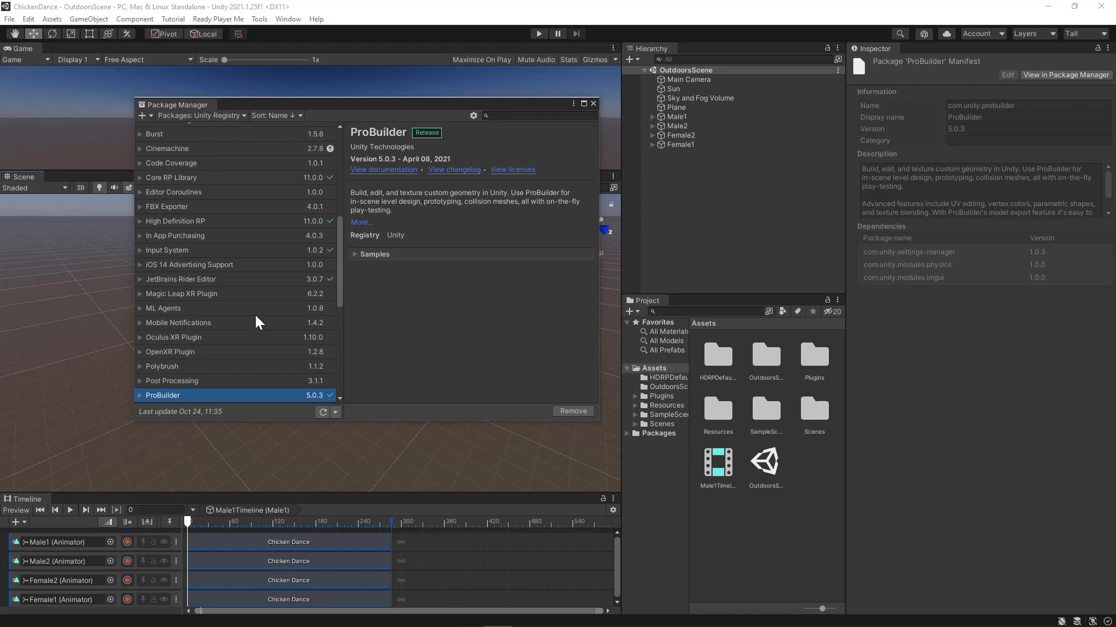
pyautogui.click(593, 104)
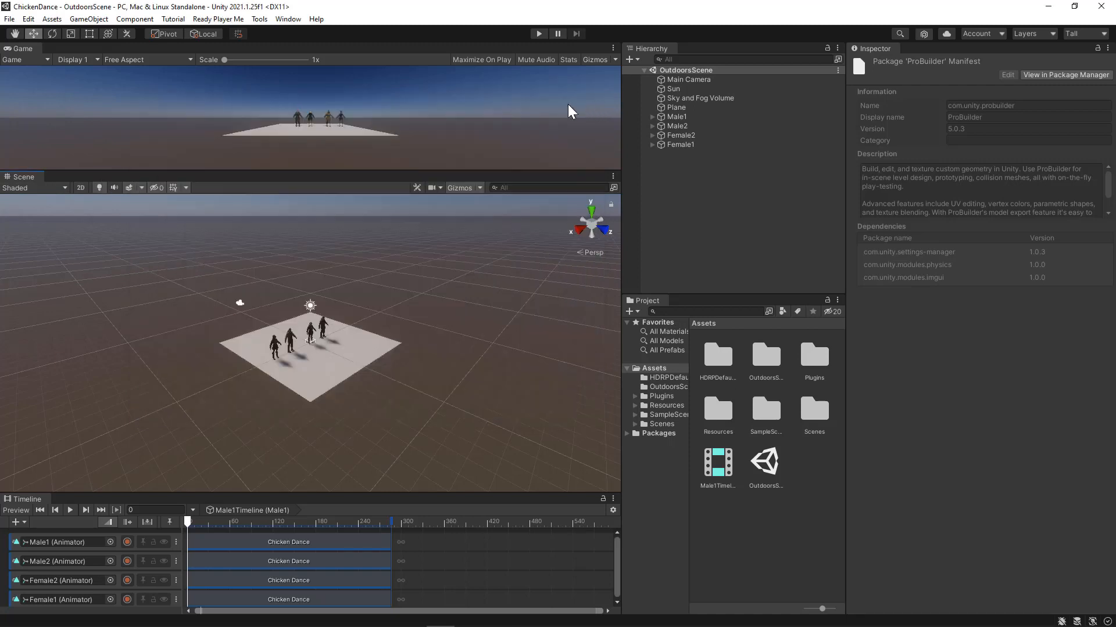
# Open the ProBuilder window and move it clear of the Scene view, partly over the Inspector
pyautogui.click(261, 21)
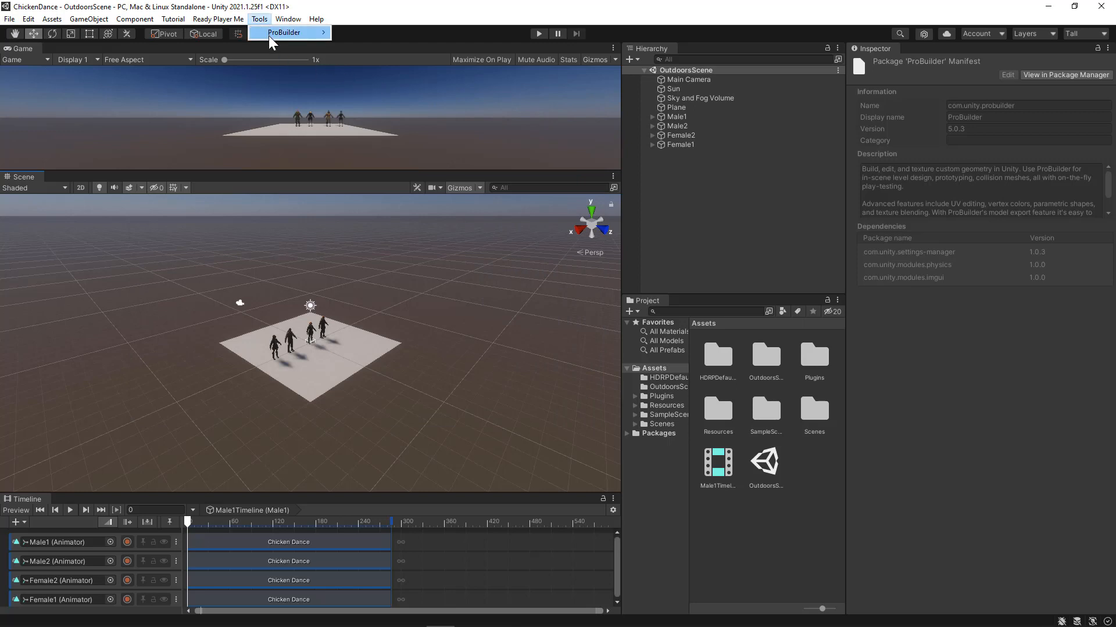
pyautogui.moveTo(272, 38)
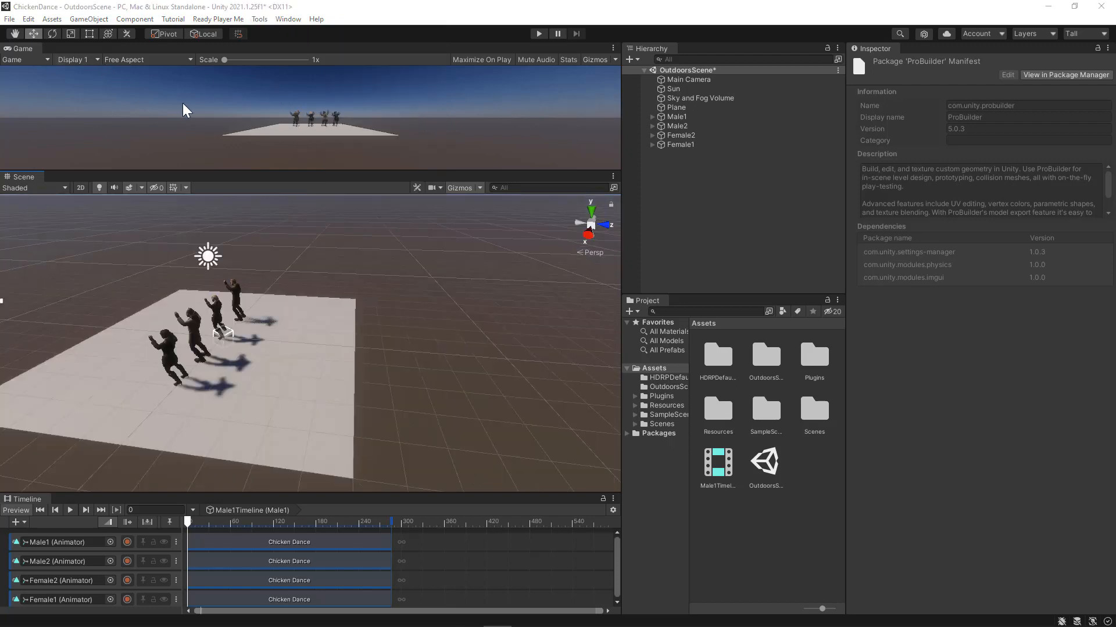
pyautogui.click(259, 20)
pyautogui.moveTo(321, 33)
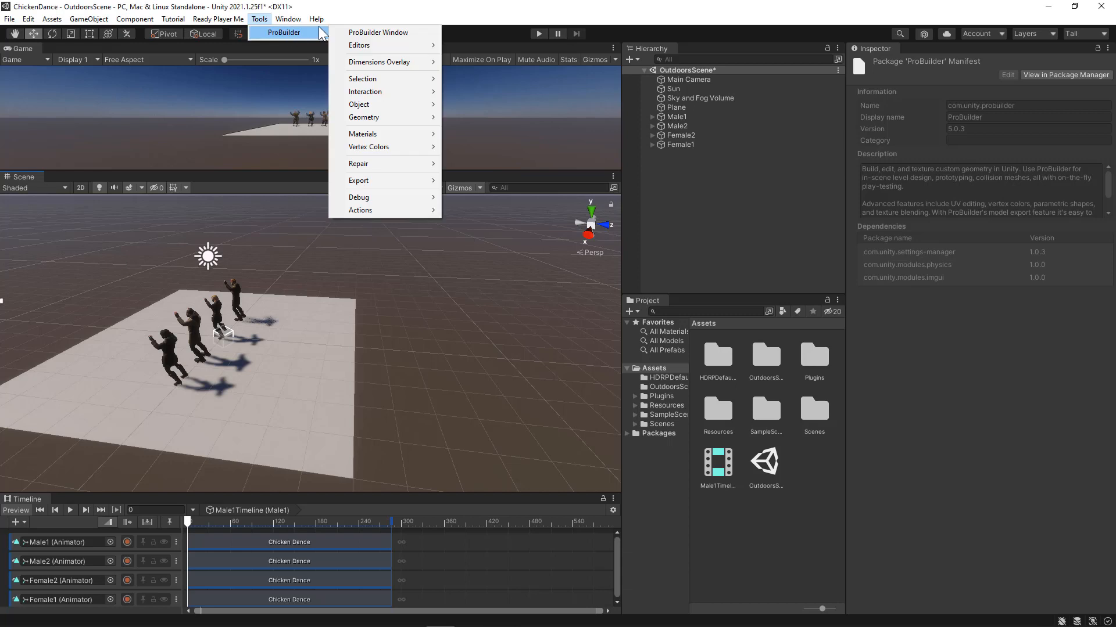
pyautogui.click(366, 33)
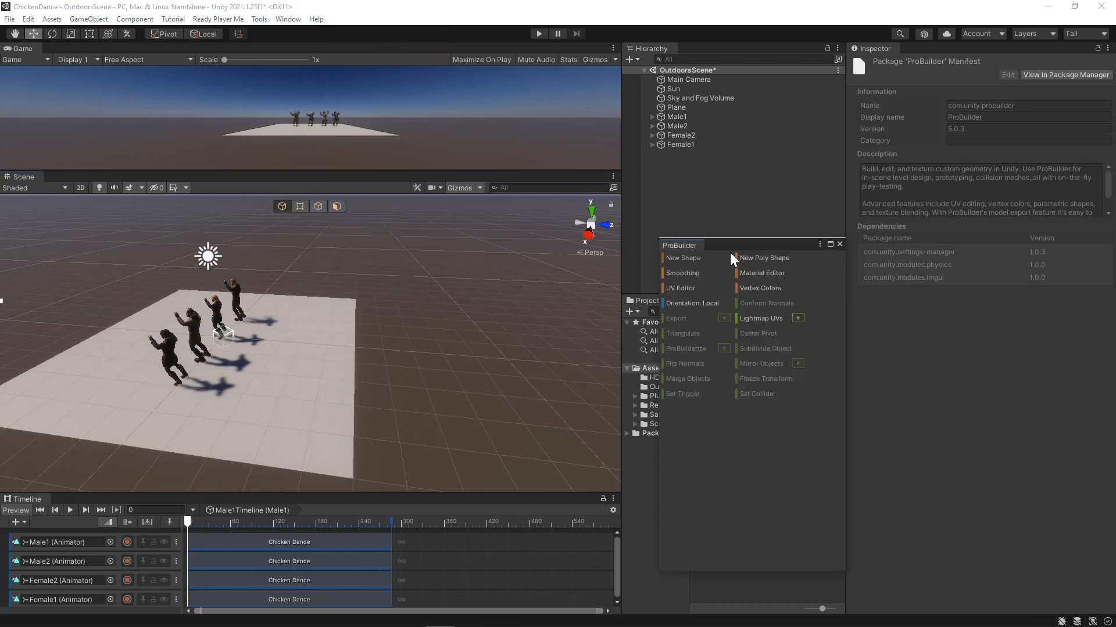
pyautogui.moveTo(733, 245); pyautogui.dragTo(845, 258)
# Draw a ProBuilder arch on the plane's near side, about 3.43 wide, 2.82 high and 0.80 deep
pyautogui.click(607, 271)
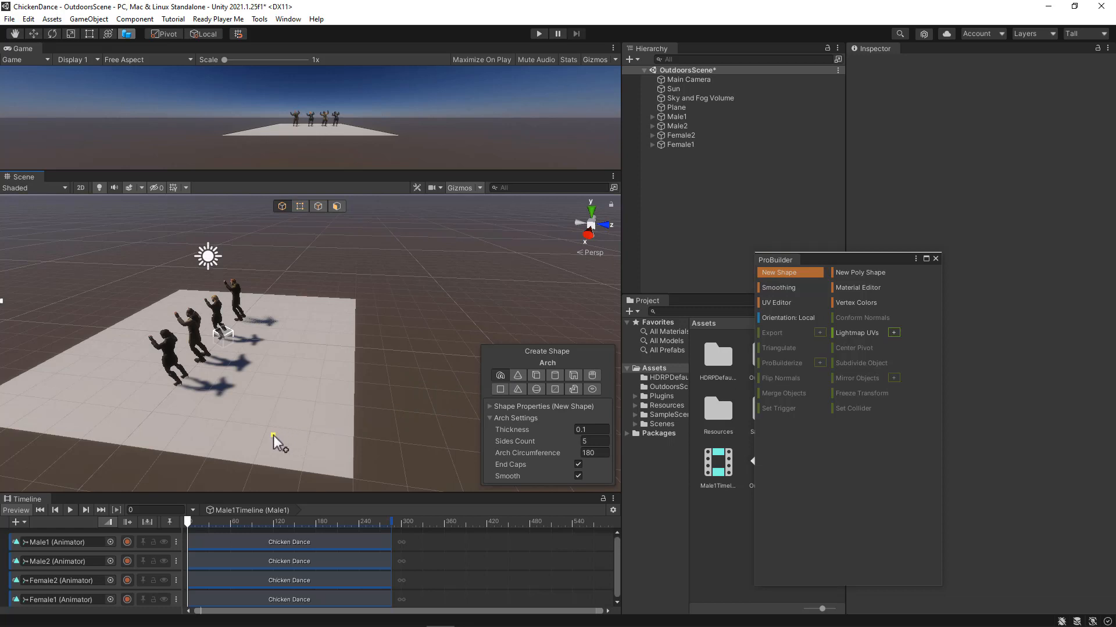
pyautogui.moveTo(273, 435); pyautogui.dragTo(322, 370)
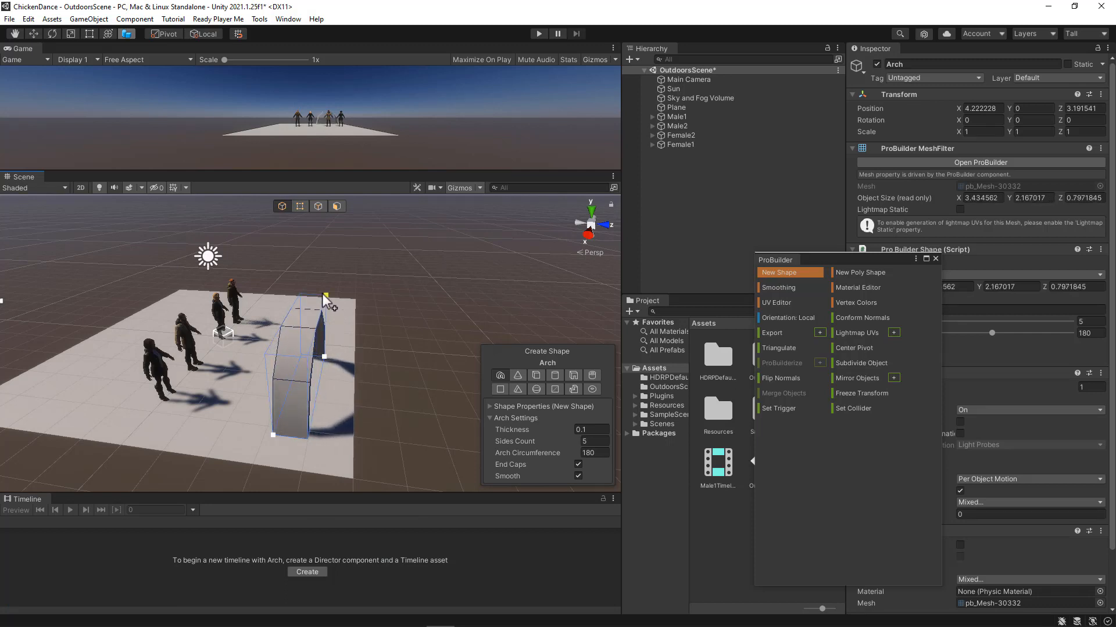
pyautogui.click(321, 274)
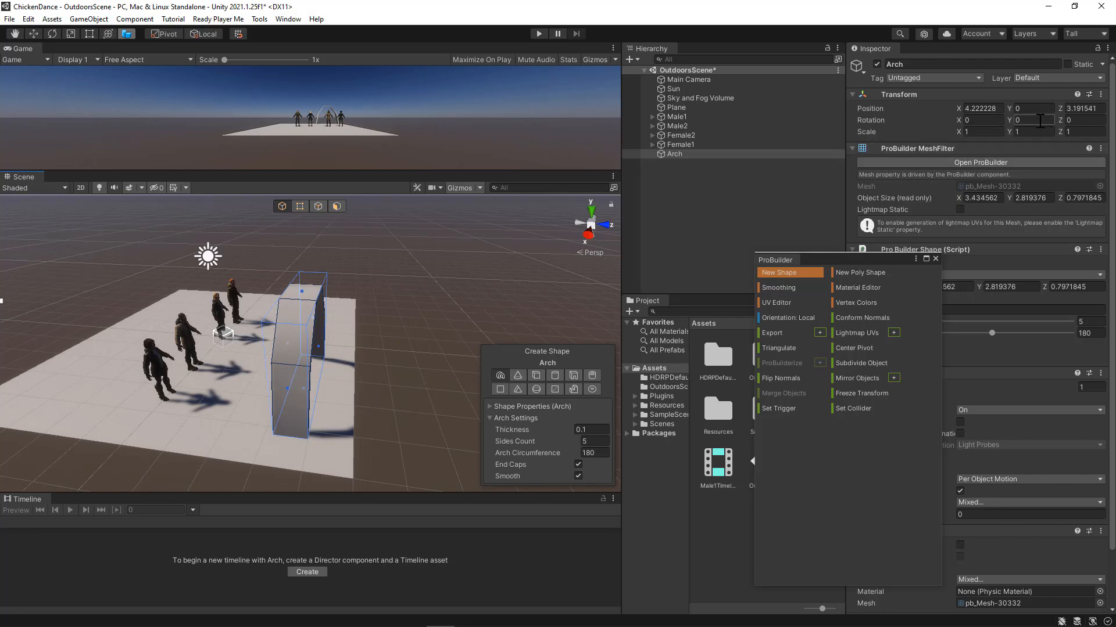
# Set the arch's Y rotation to 90 and move it along Z to about -0.62, beside the nearest character
pyautogui.write('90')
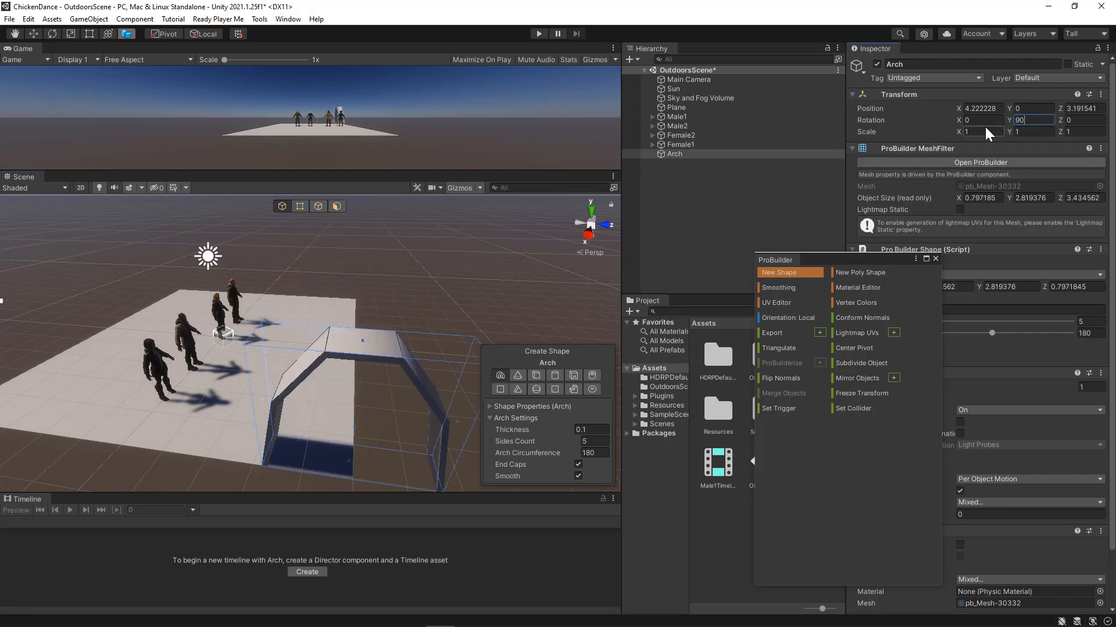
pyautogui.click(33, 33)
pyautogui.moveTo(311, 435); pyautogui.dragTo(77, 430)
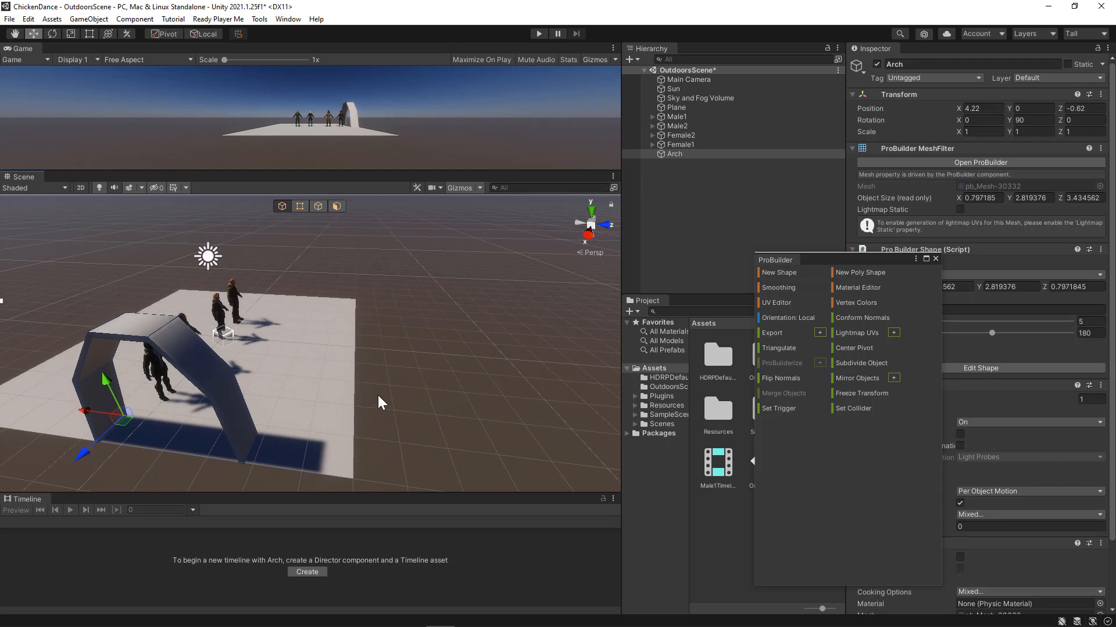
# Draw a tall ProBuilder cube at the plane's far corner with a base of about 1.17 by 1.33
pyautogui.click(782, 271)
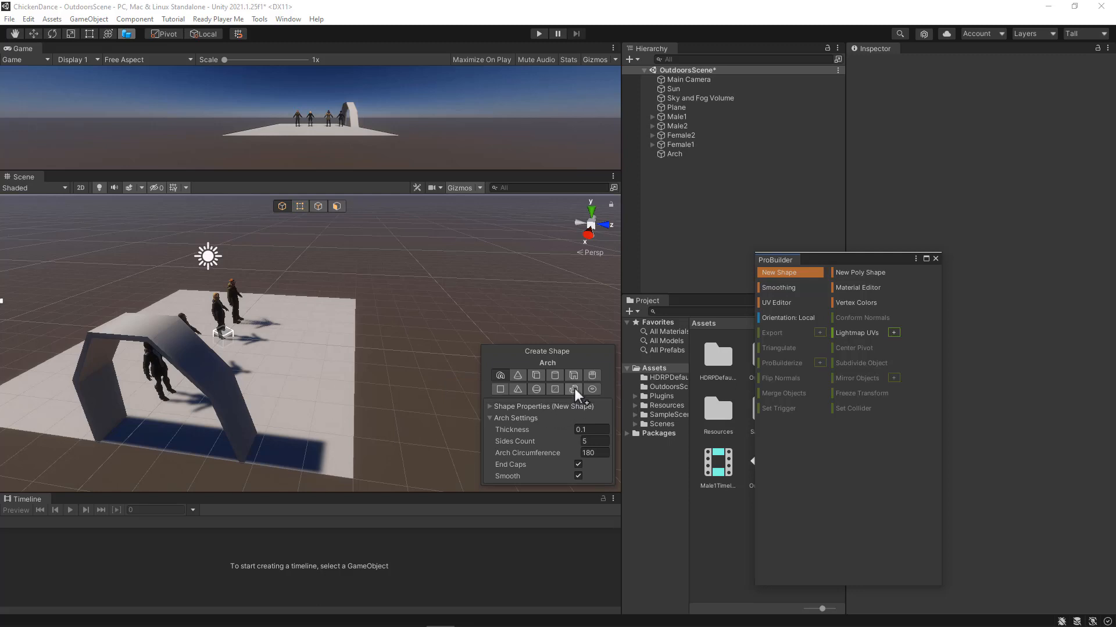
pyautogui.click(536, 376)
pyautogui.moveTo(323, 302); pyautogui.dragTo(349, 312)
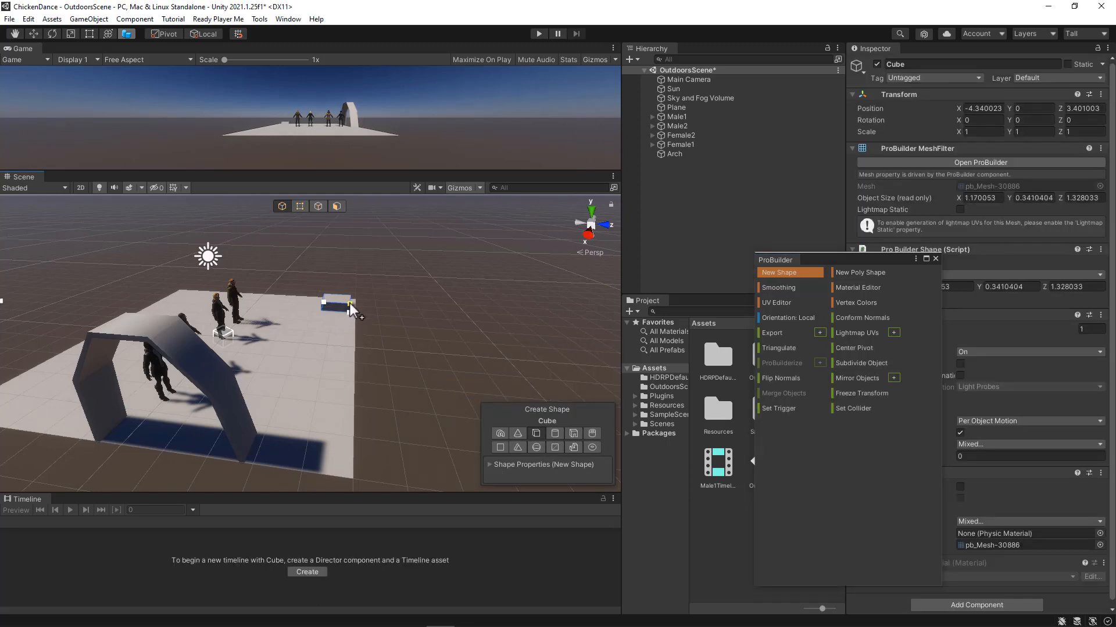
pyautogui.click(353, 265)
# Draw a ProBuilder cone on the plane beside the tall cube, about 1.38 by 1.53 at the base and 1.32 high
pyautogui.click(517, 433)
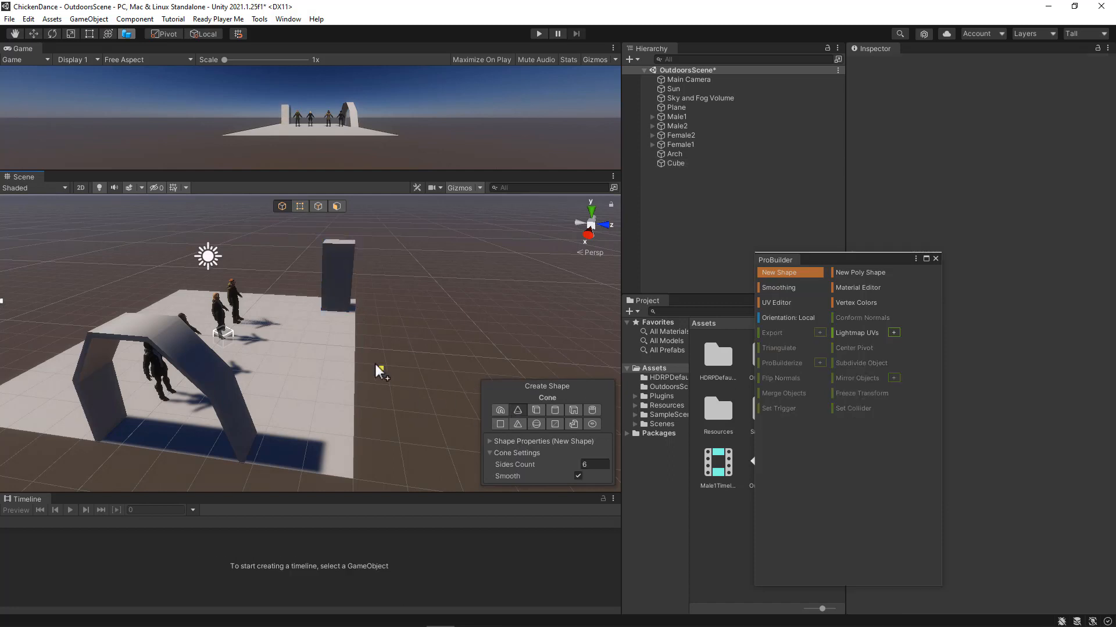
pyautogui.moveTo(312, 320); pyautogui.dragTo(326, 330)
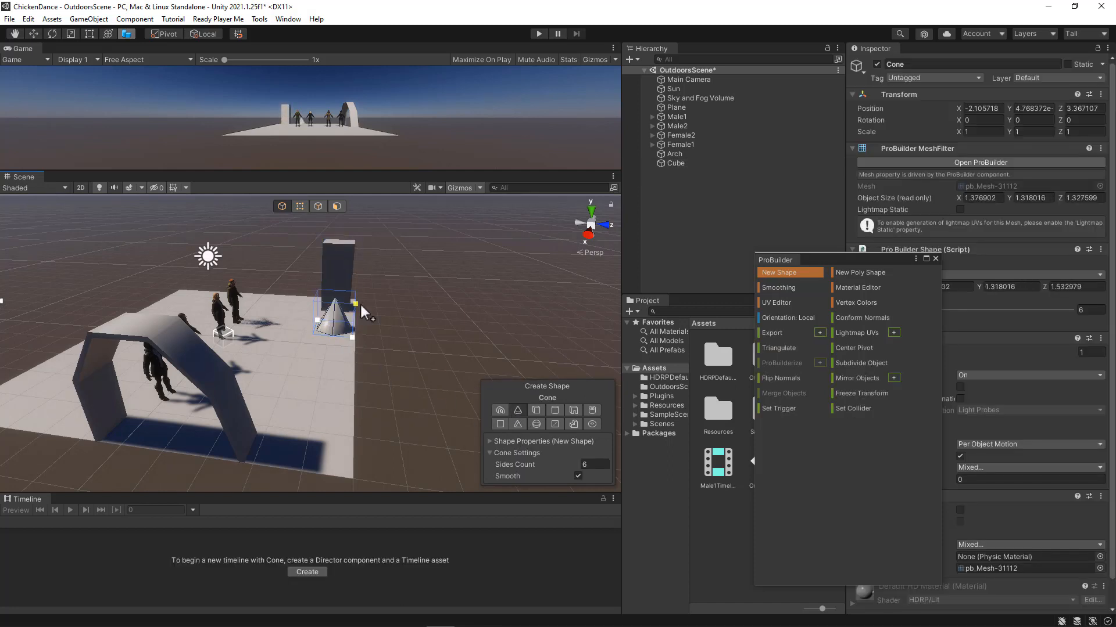
pyautogui.click(360, 303)
# Draw a ProBuilder prism along the plane's edge next to the cone, about 1.40 by 1.33 and 1.73 high
pyautogui.click(517, 425)
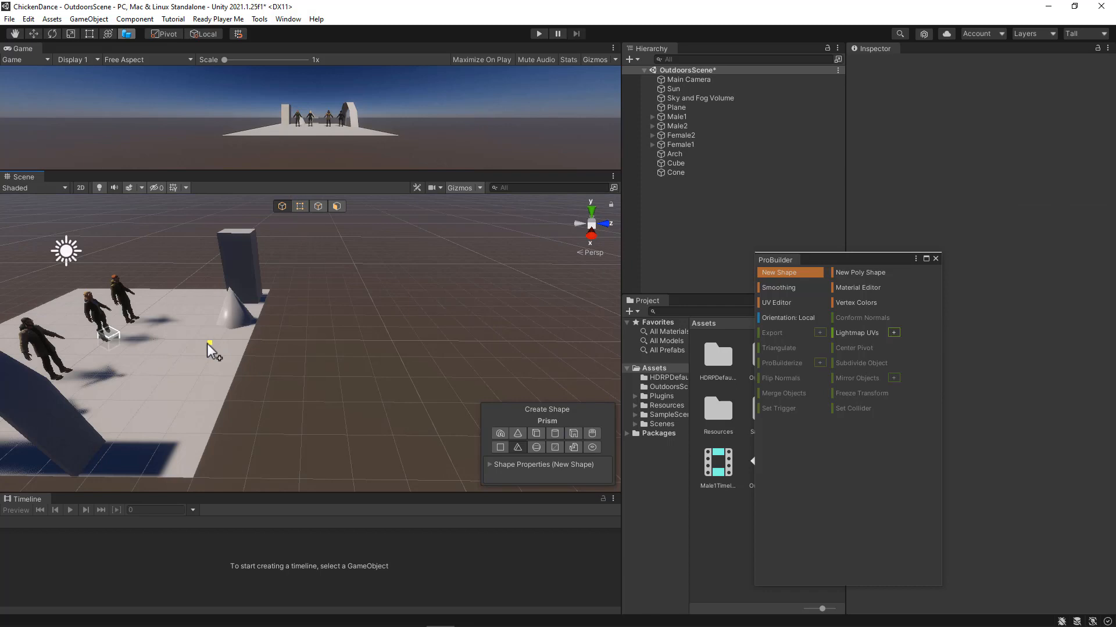
pyautogui.moveTo(206, 341); pyautogui.dragTo(231, 363)
pyautogui.click(234, 311)
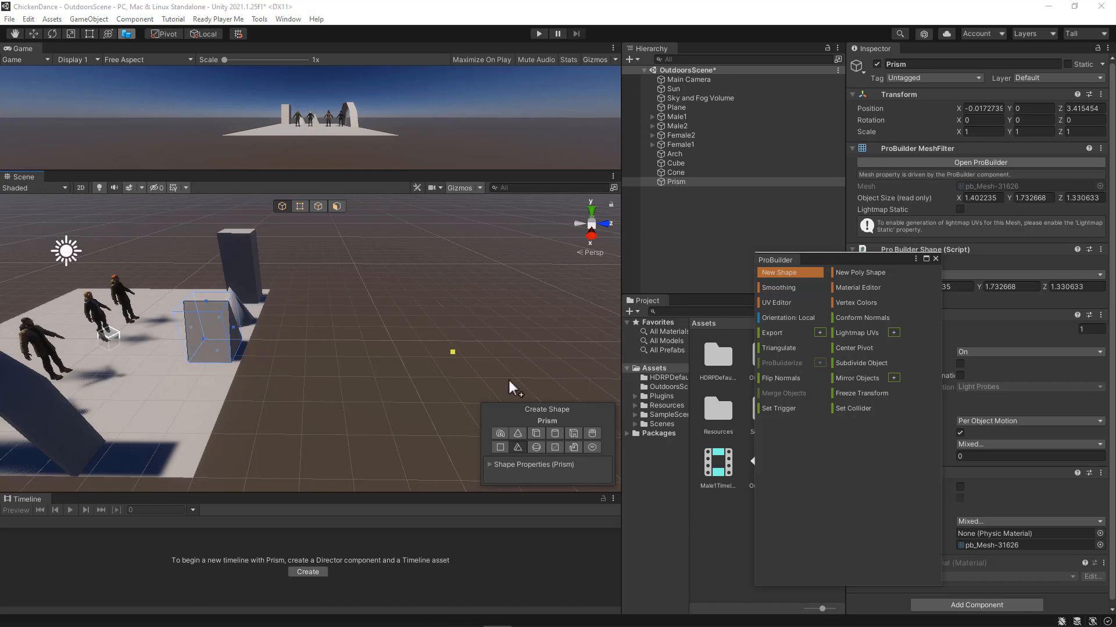
# Draw a six-sided ProBuilder cylinder along the same plane edge beside the prism, about 1.04 by 1.25 and 1.93 high
pyautogui.click(555, 433)
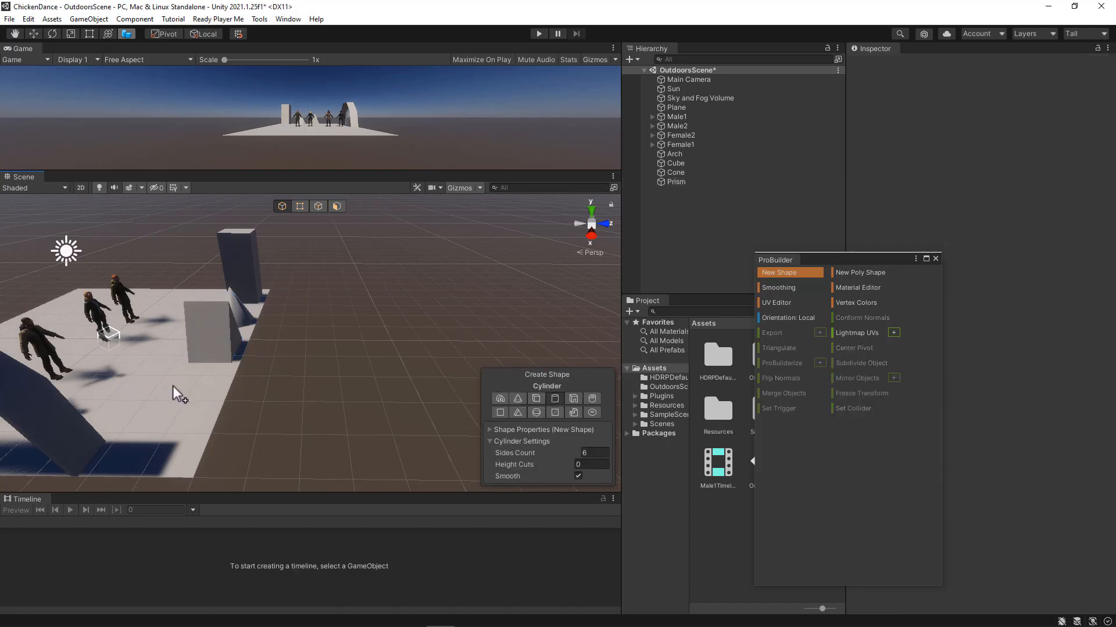
pyautogui.moveTo(171, 384); pyautogui.dragTo(209, 412)
pyautogui.click(212, 344)
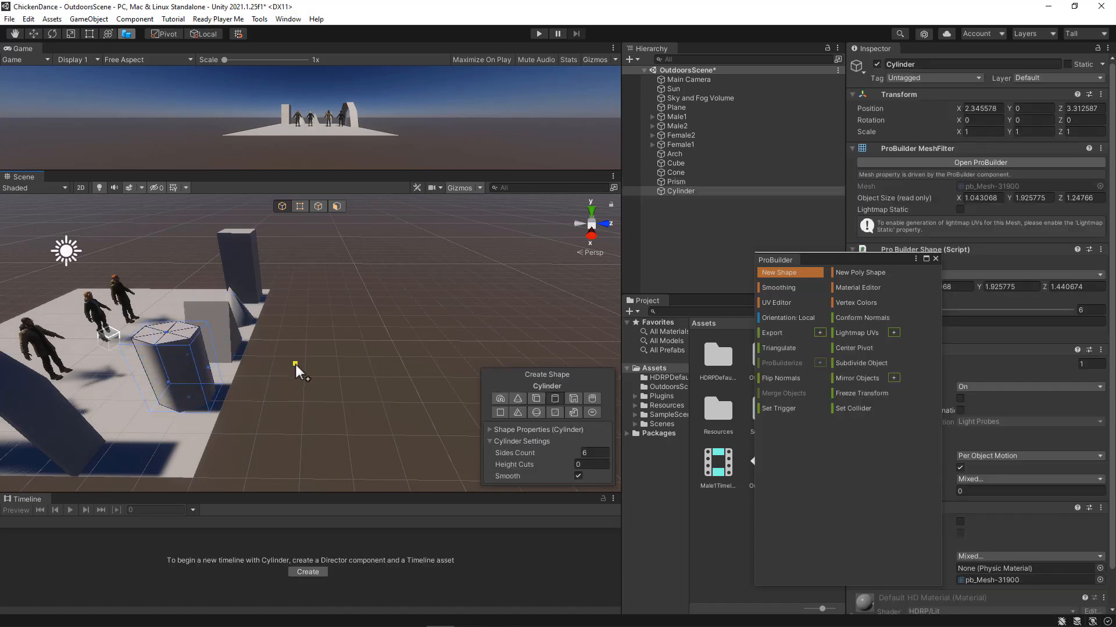
# Draw a ProBuilder cube at the plane's corner beyond the characters, about 0.93 by 1.04 and 1.53 high, and close the ProBuilder window
pyautogui.click(530, 400)
pyautogui.moveTo(82, 302); pyautogui.dragTo(86, 306)
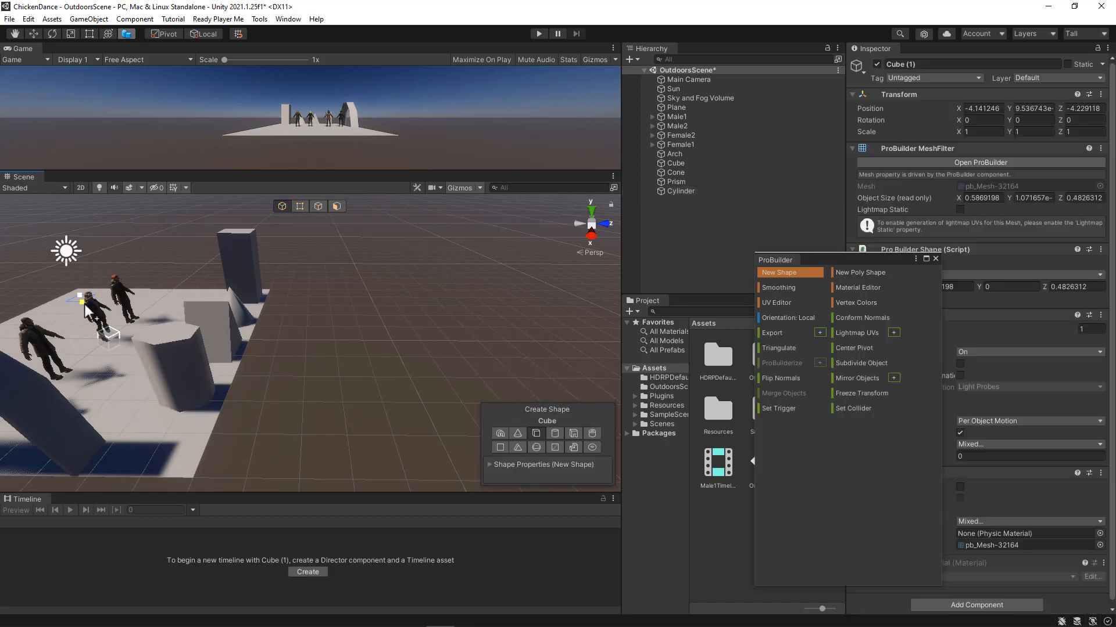
pyautogui.click(87, 276)
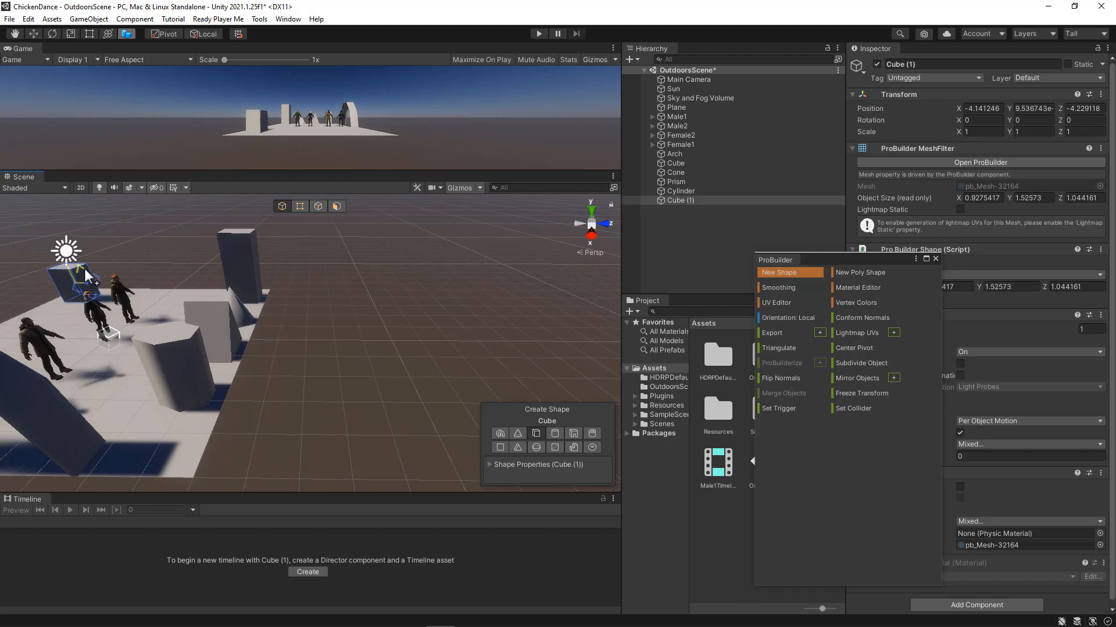
pyautogui.keyDown('alt'); pyautogui.moveTo(303, 445); pyautogui.dragTo(598, 459); pyautogui.keyUp('alt')
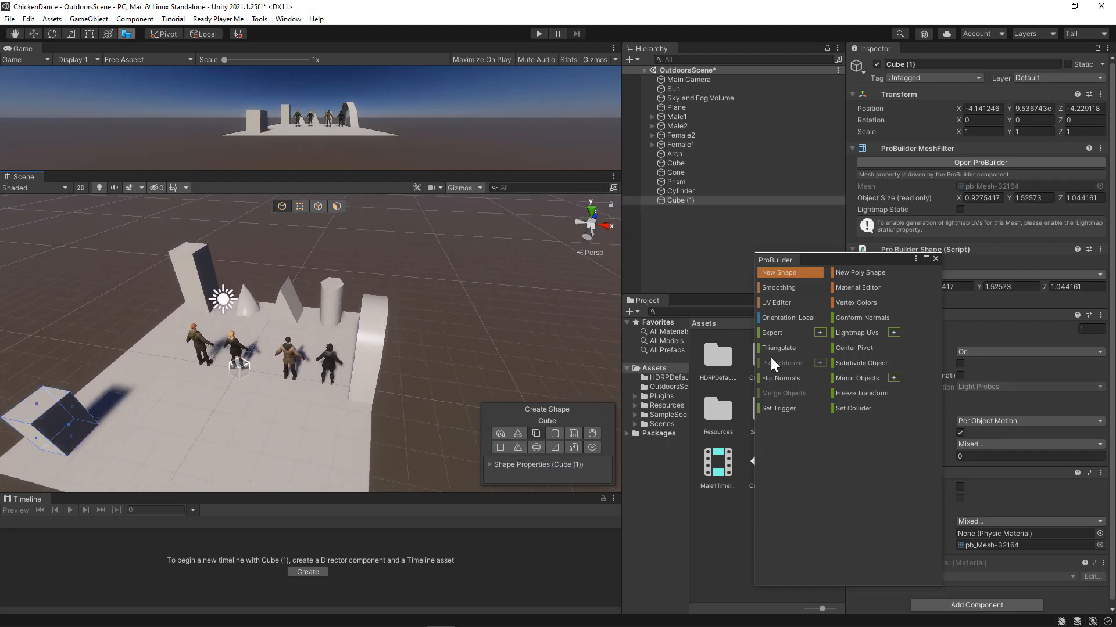
pyautogui.click(929, 259)
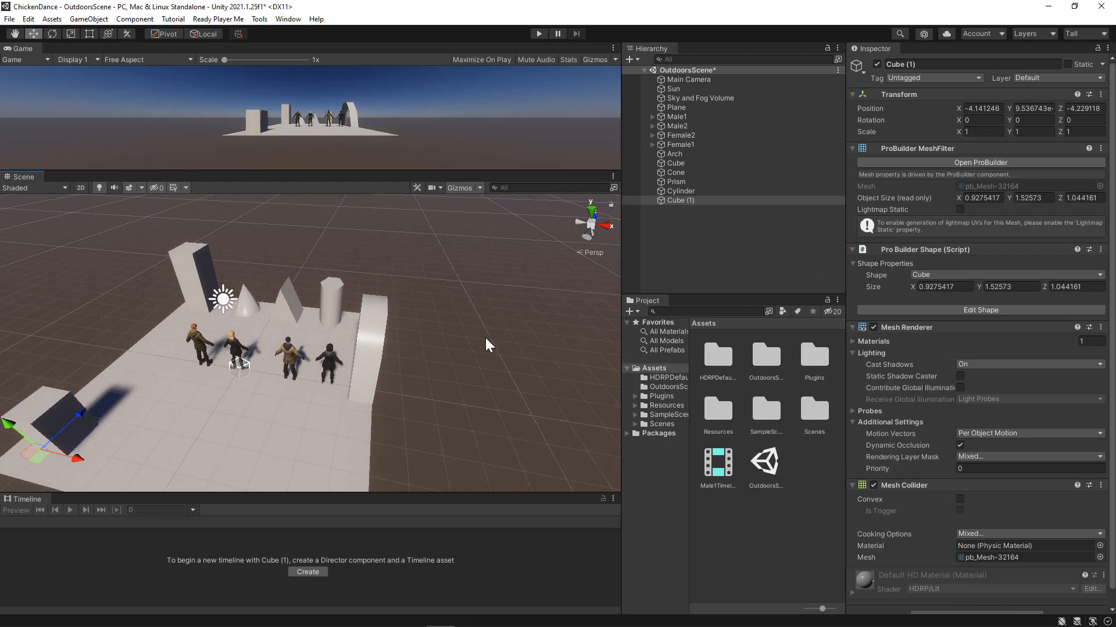
# Frame the four characters in the Scene view and select Male1 to show its dance timeline
pyautogui.moveTo(319, 450)
pyautogui.mouseDown(button='right')
pyautogui.moveTo(306, 438)
pyautogui.moveTo(188, 491)
pyautogui.moveTo(238, 452)
pyautogui.moveTo(336, 448)
pyautogui.moveTo(277, 455)
pyautogui.moveTo(323, 445)
pyautogui.mouseUp(button='right')
pyautogui.press('w')
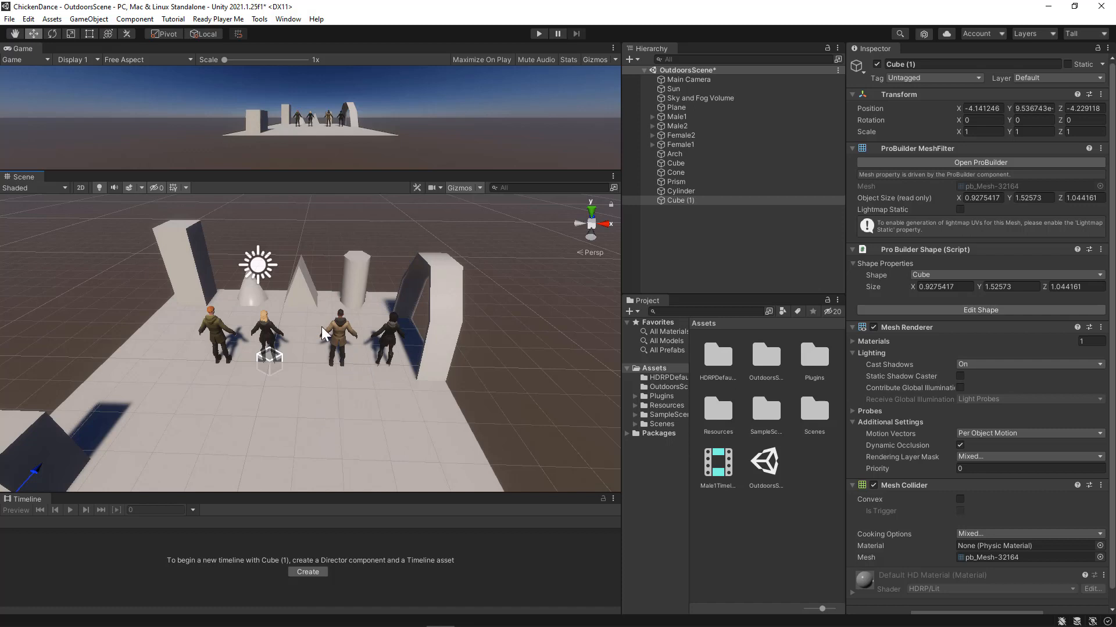
pyautogui.click(691, 118)
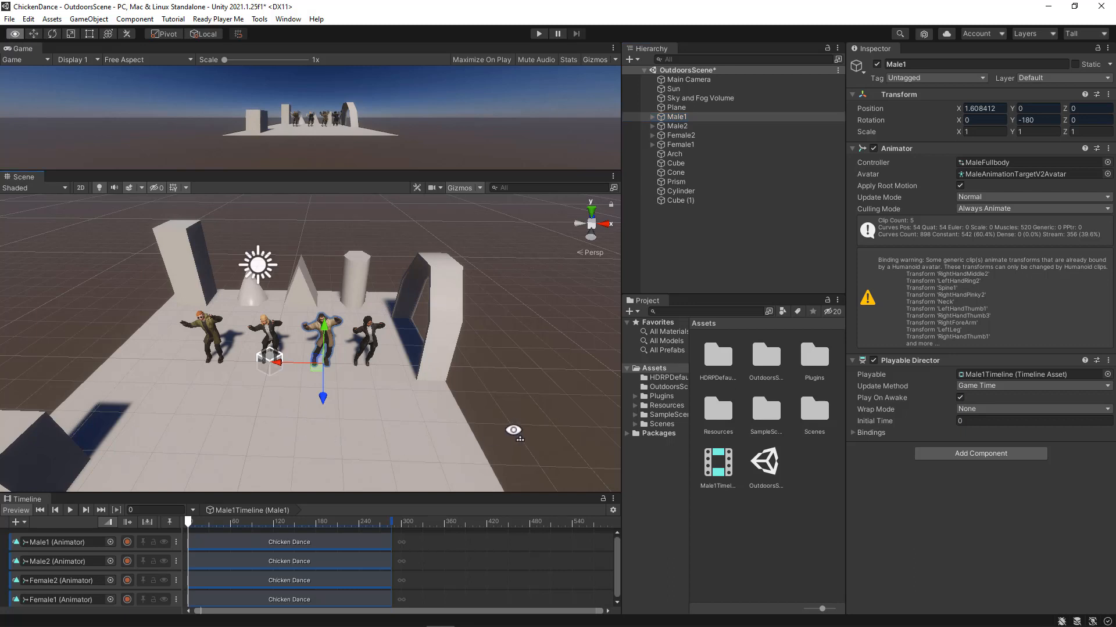
pyautogui.moveTo(513, 431)
pyautogui.keyDown('alt'); pyautogui.mouseDown()
pyautogui.moveTo(480, 431)
pyautogui.moveTo(501, 439)
pyautogui.moveTo(530, 423)
pyautogui.mouseUp(); pyautogui.keyUp('alt')
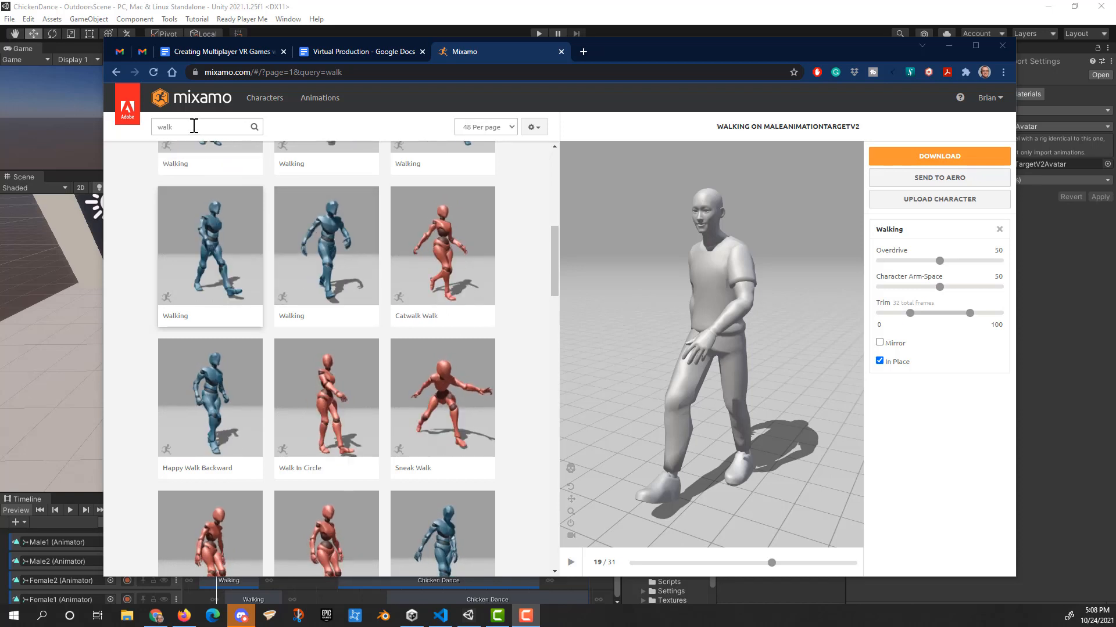
# Preview the Walking animation in place, turn off In Place, and preview the forward-moving version
pyautogui.click(569, 563)
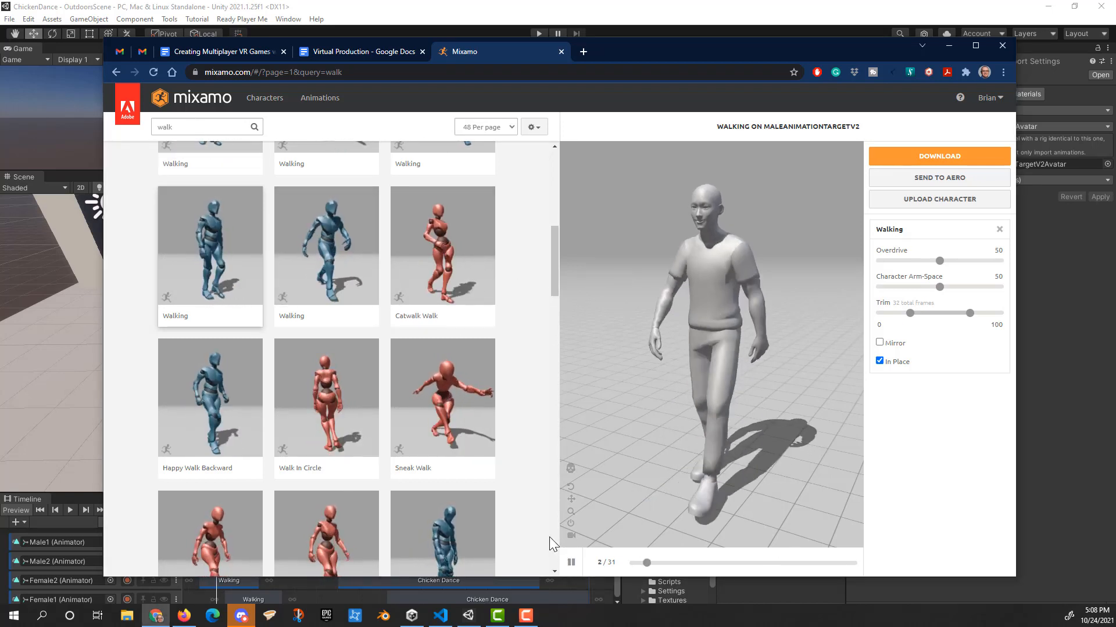
pyautogui.click(571, 563)
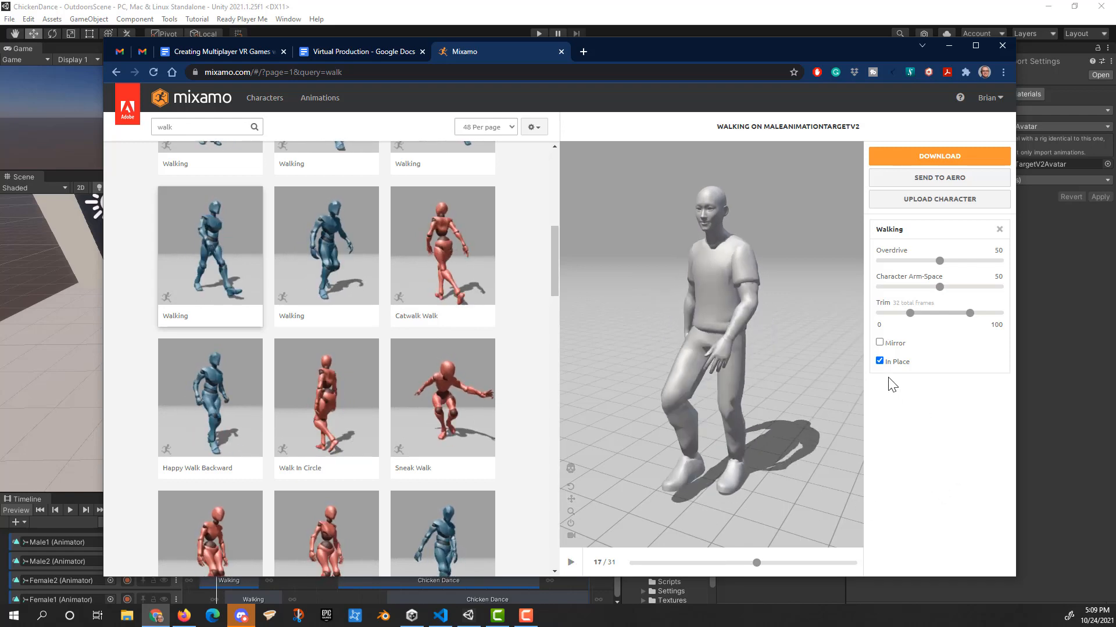
pyautogui.click(879, 361)
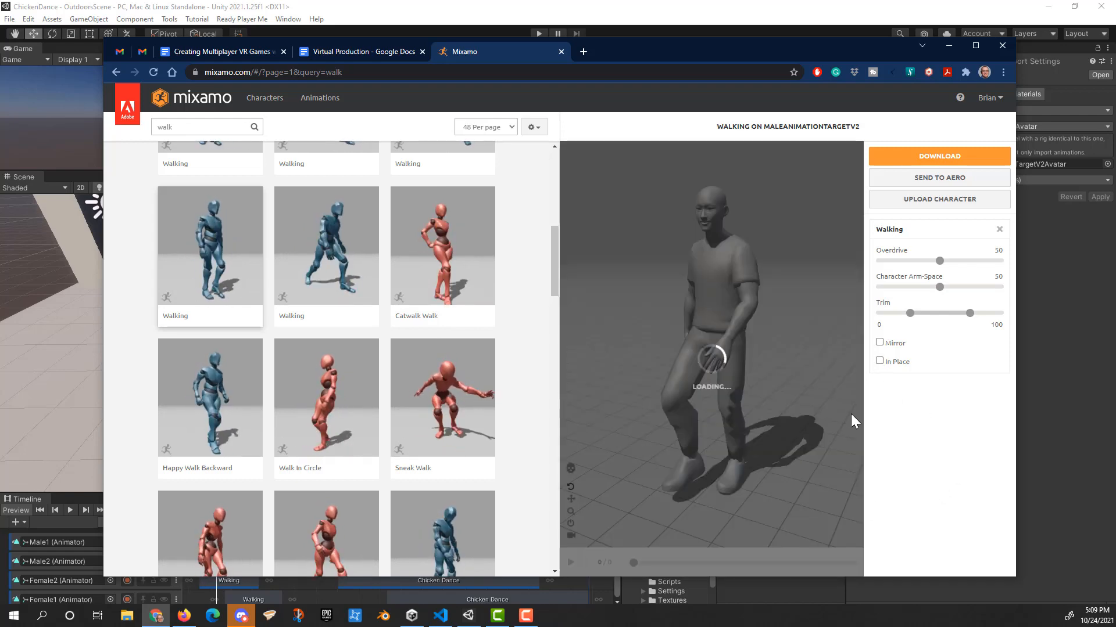
pyautogui.click(570, 562)
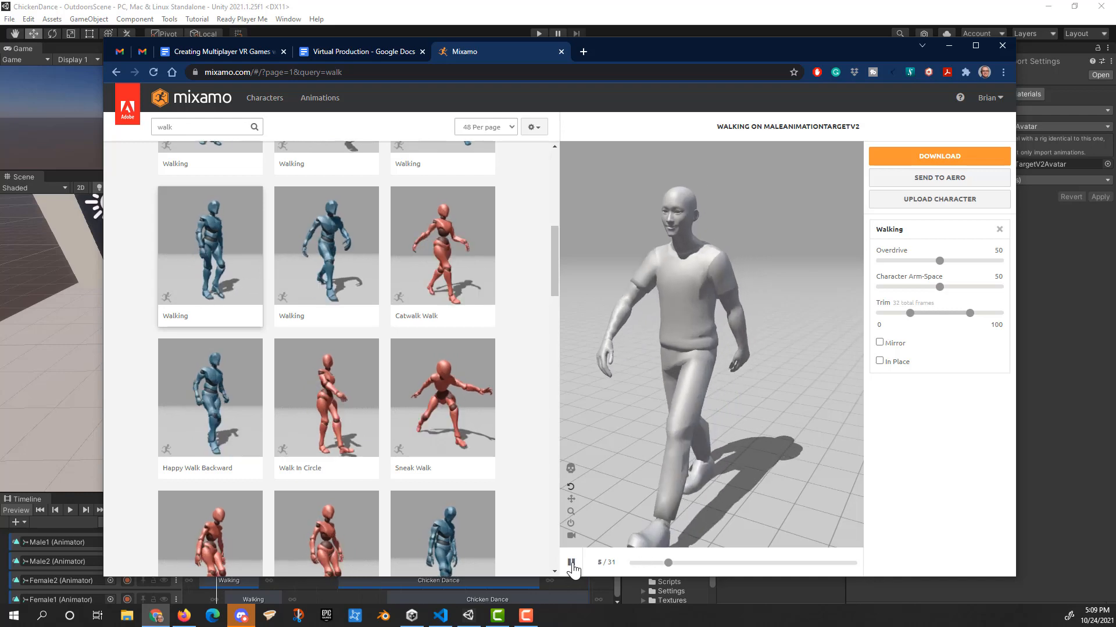
pyautogui.click(571, 563)
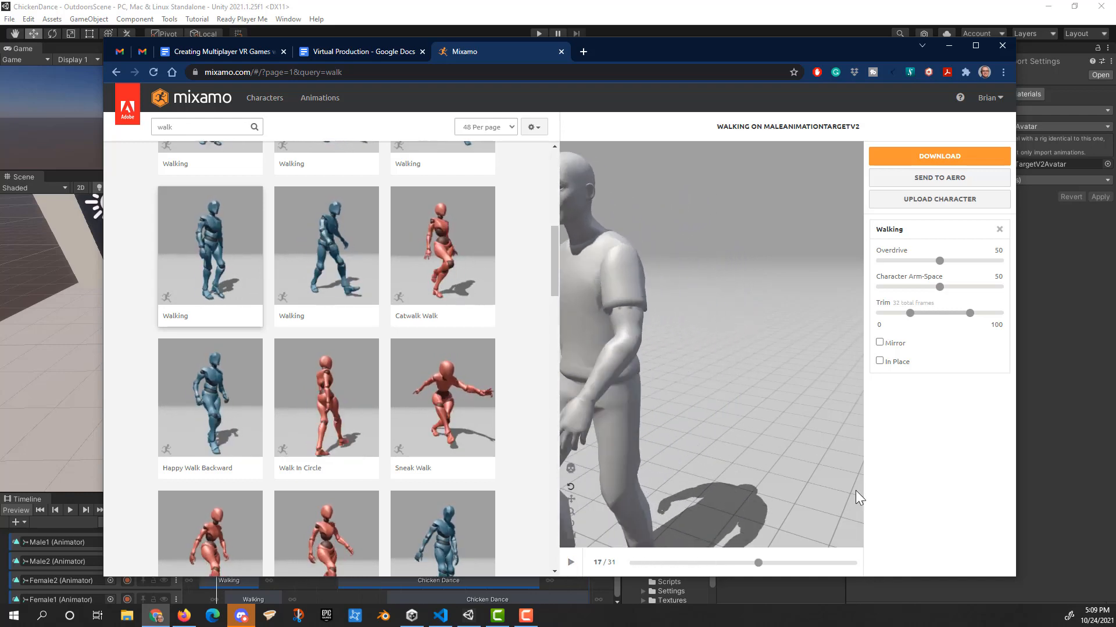
# Download the Walking animation in FBX for Unity format, with skin, at 30 frames per second and no keyframe reduction
pyautogui.click(955, 158)
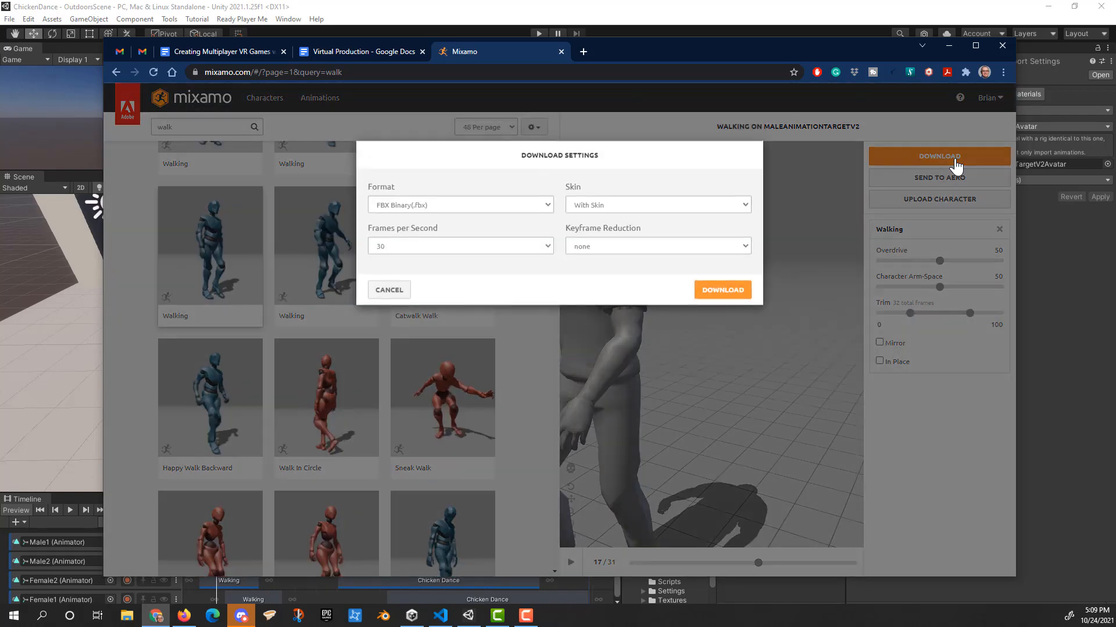
pyautogui.click(464, 206)
pyautogui.click(453, 235)
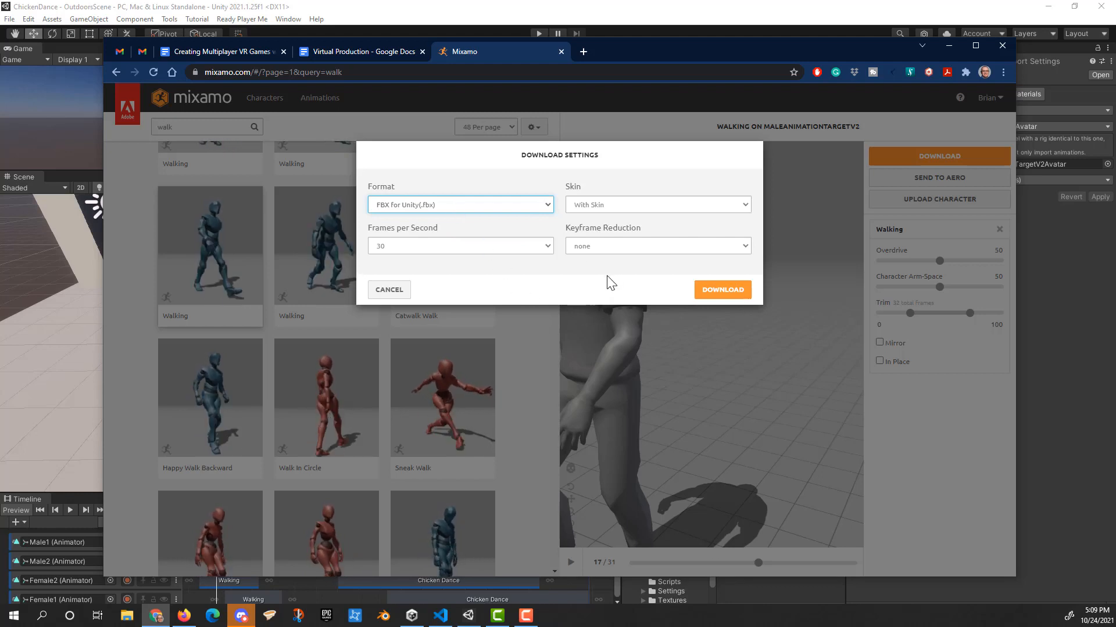
pyautogui.click(711, 296)
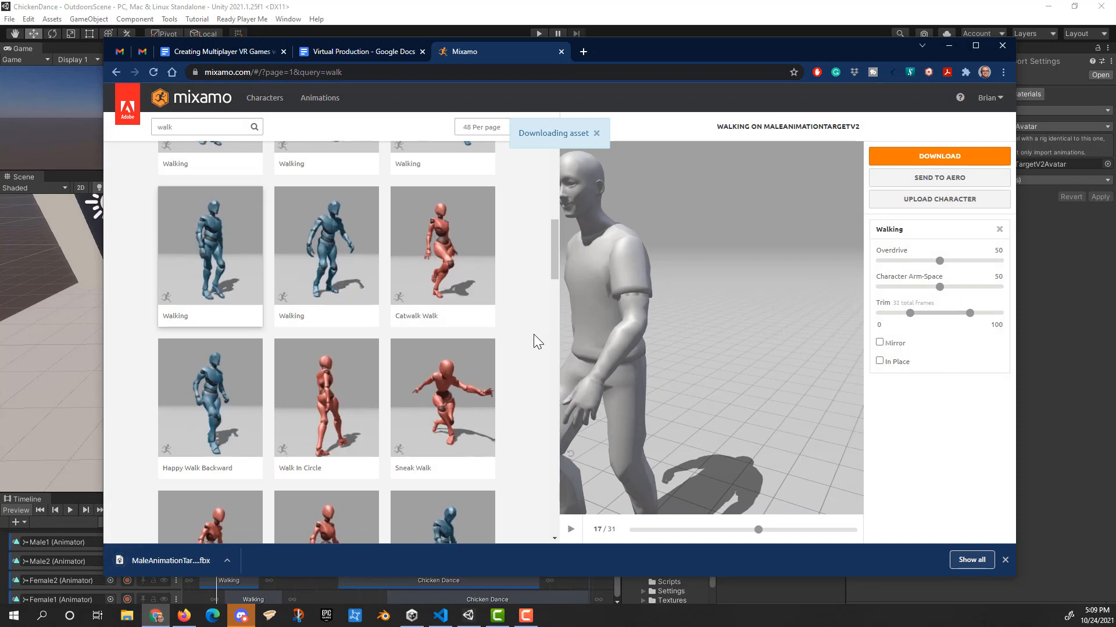
# Search the animations for "walk turn left" and load Walking Left Turn onto the character
pyautogui.click(204, 127)
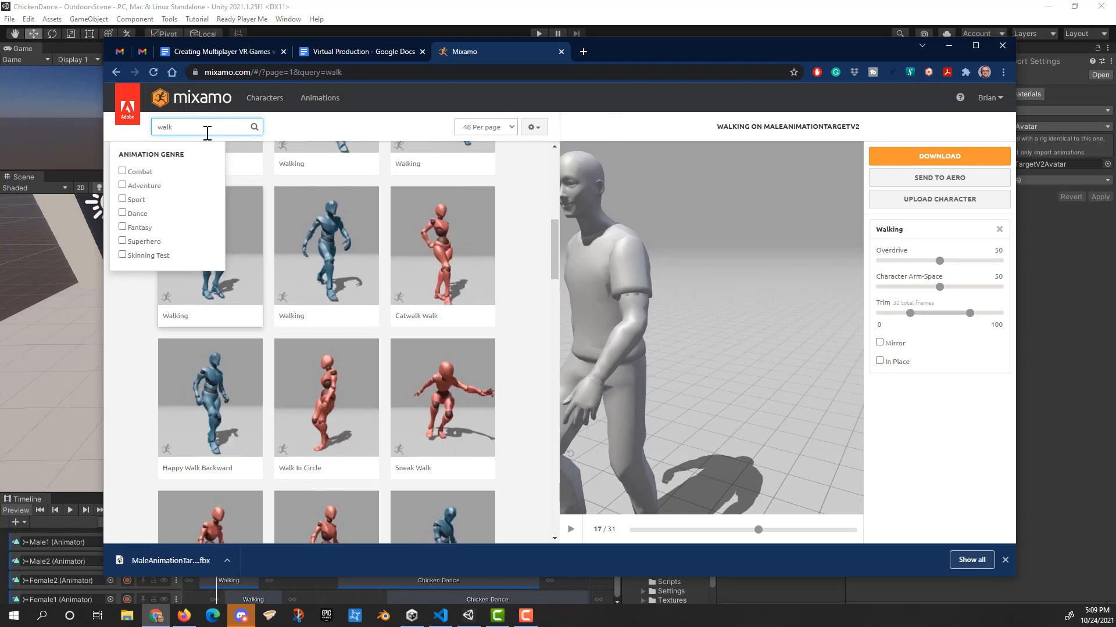
pyautogui.write('turn left')
pyautogui.press('Return')
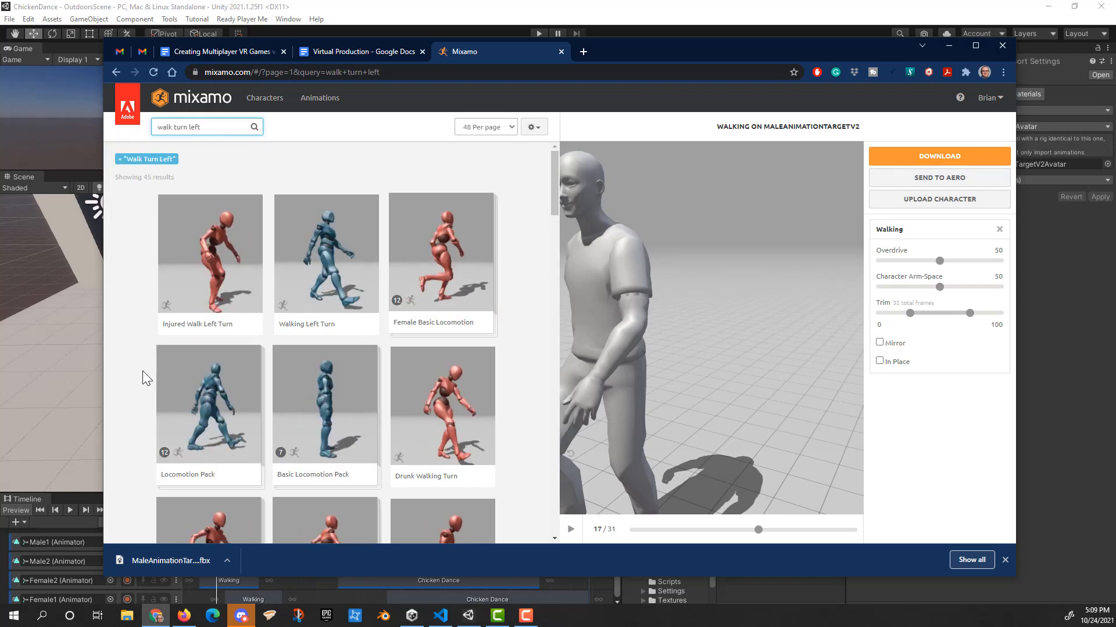
pyautogui.click(308, 291)
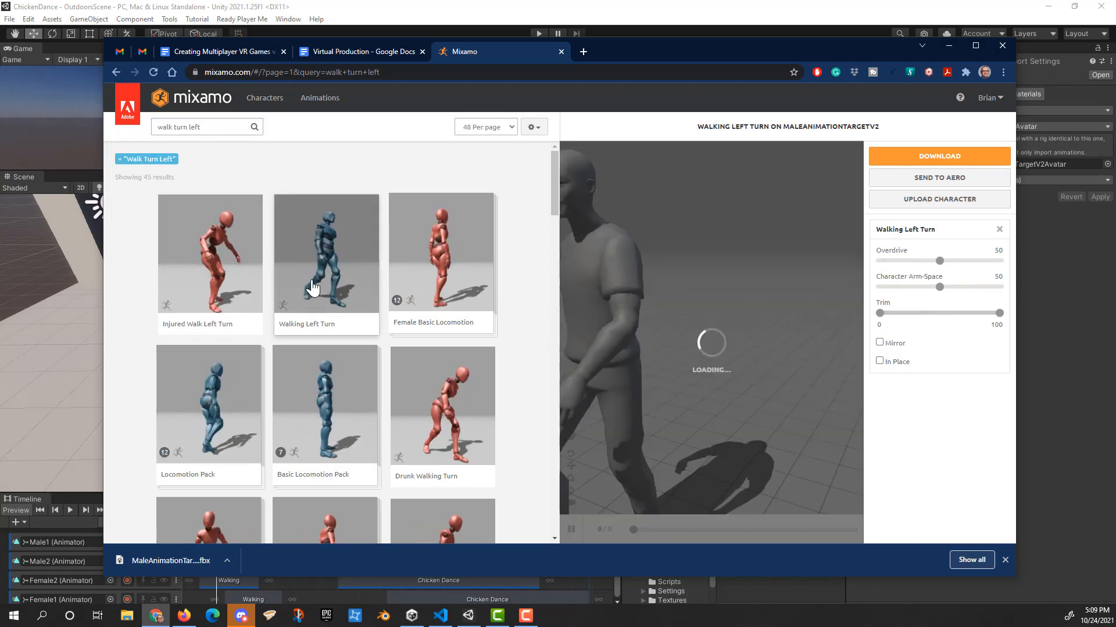
# Preview Walking Left Turn with In Place on and off, leave it off, and pause playback
pyautogui.click(879, 361)
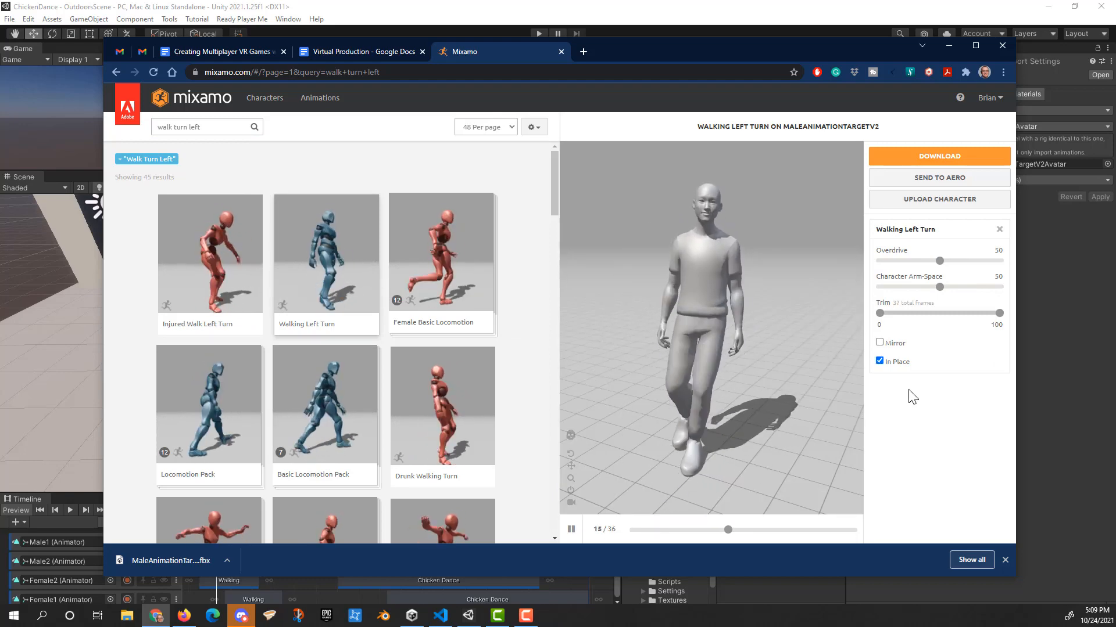
pyautogui.click(879, 361)
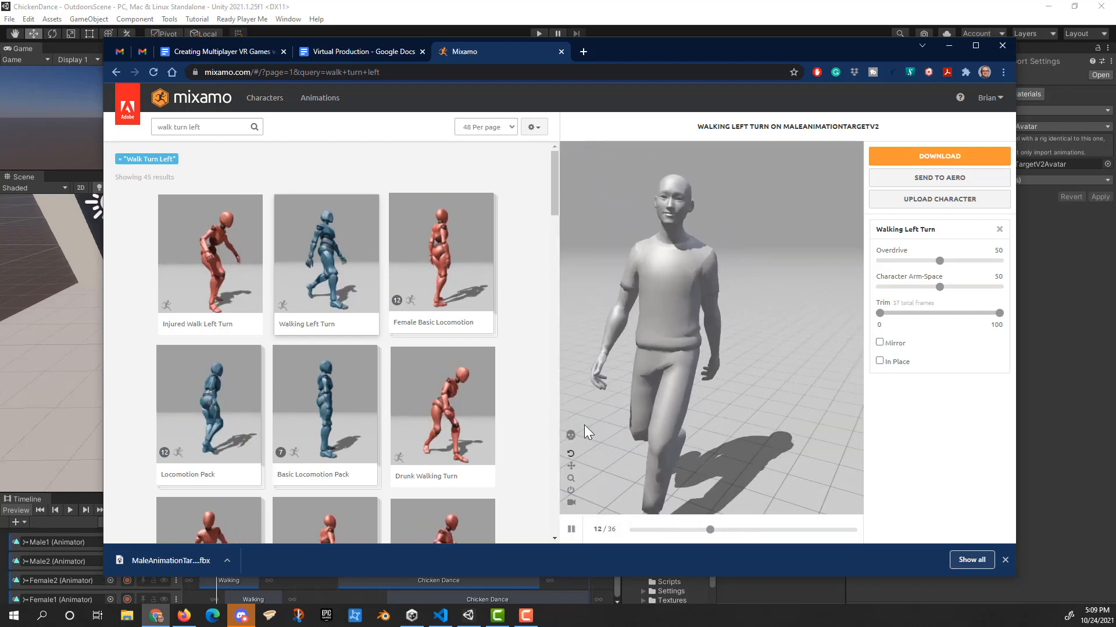
pyautogui.click(570, 530)
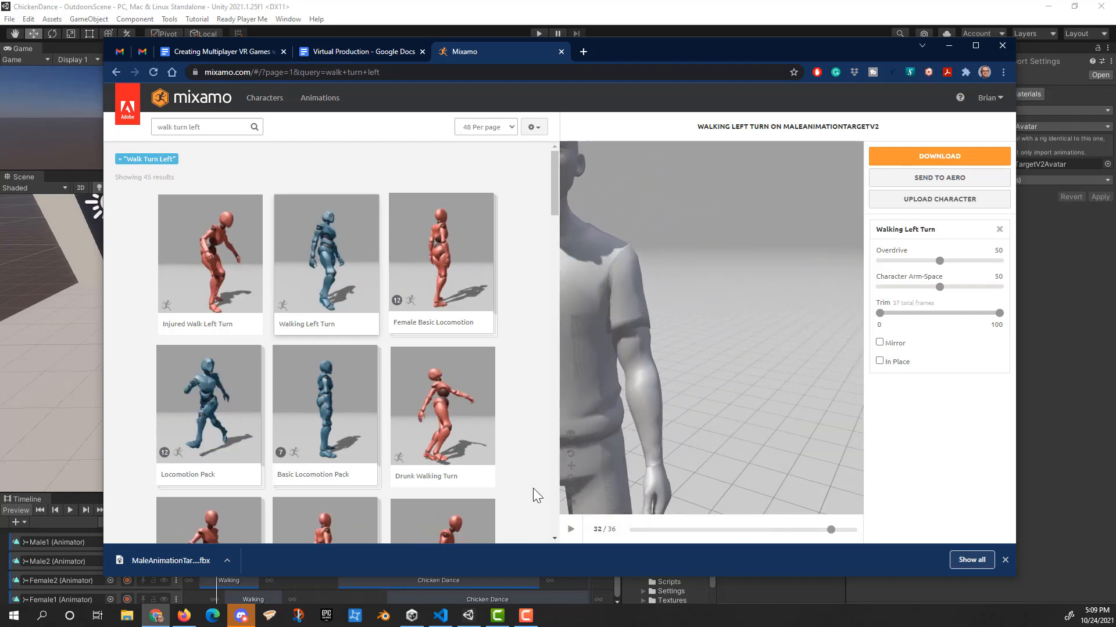
# Look through the other turn animations, and download Walking Left Turn as FBX for Unity with skin at 30 frames per second
pyautogui.scroll(-3, 531, 481)
pyautogui.scroll(-7, 531, 480)
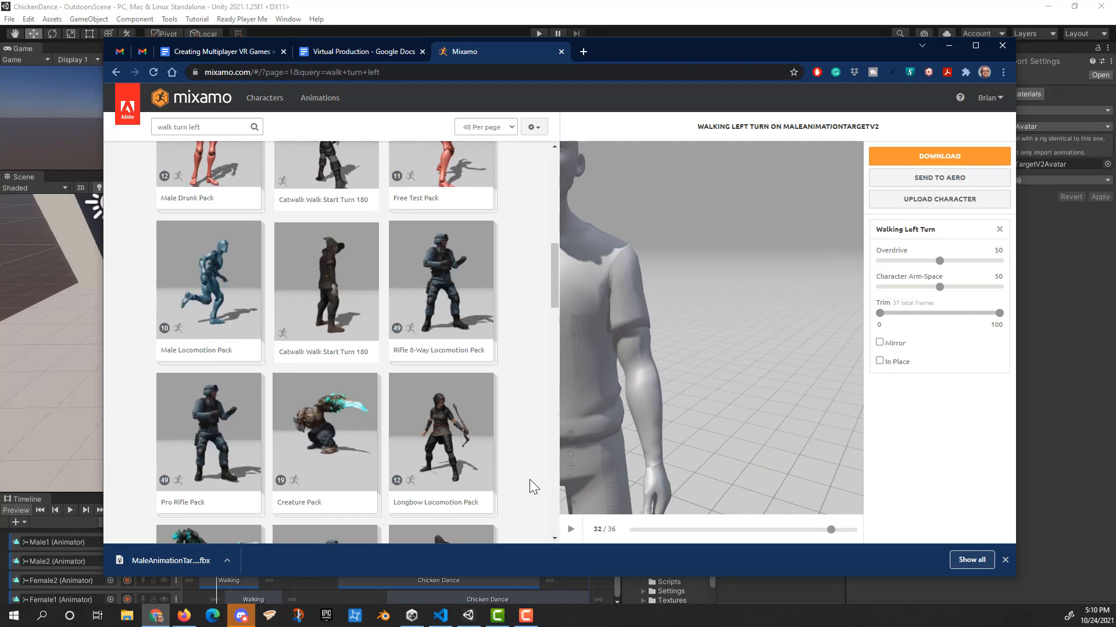
pyautogui.scroll(-4, 529, 479)
pyautogui.scroll(9, 529, 479)
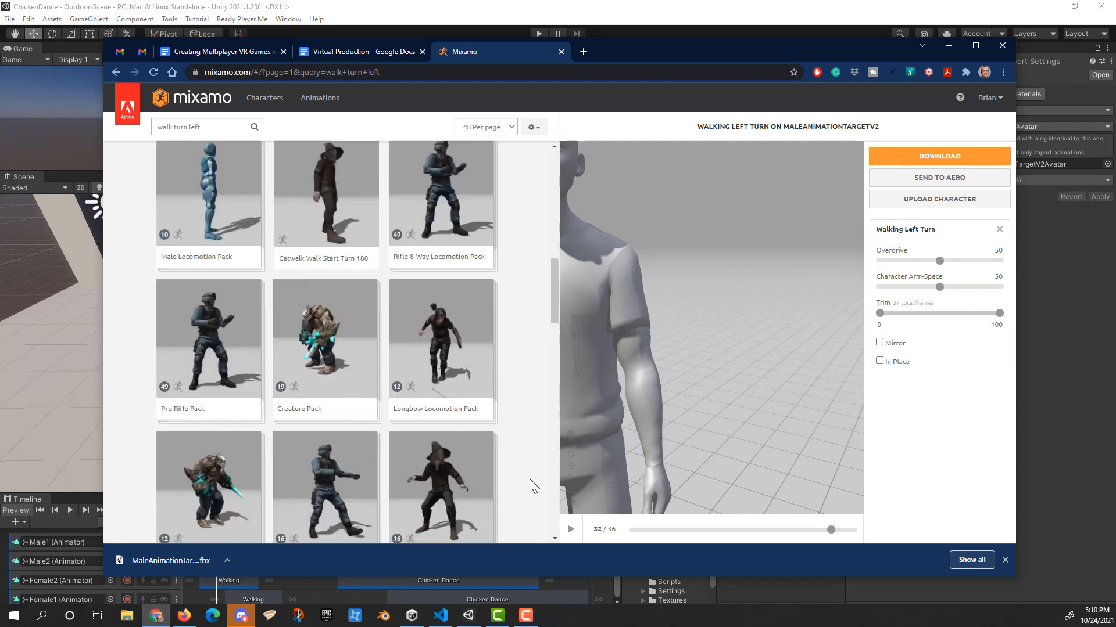
pyautogui.scroll(5, 528, 478)
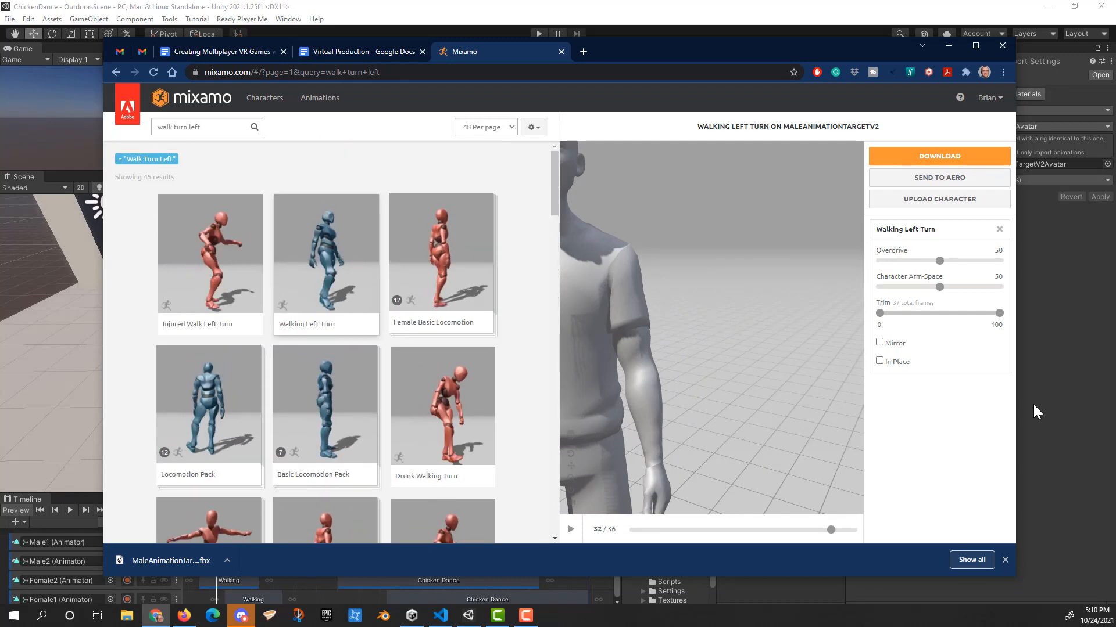
pyautogui.click(944, 159)
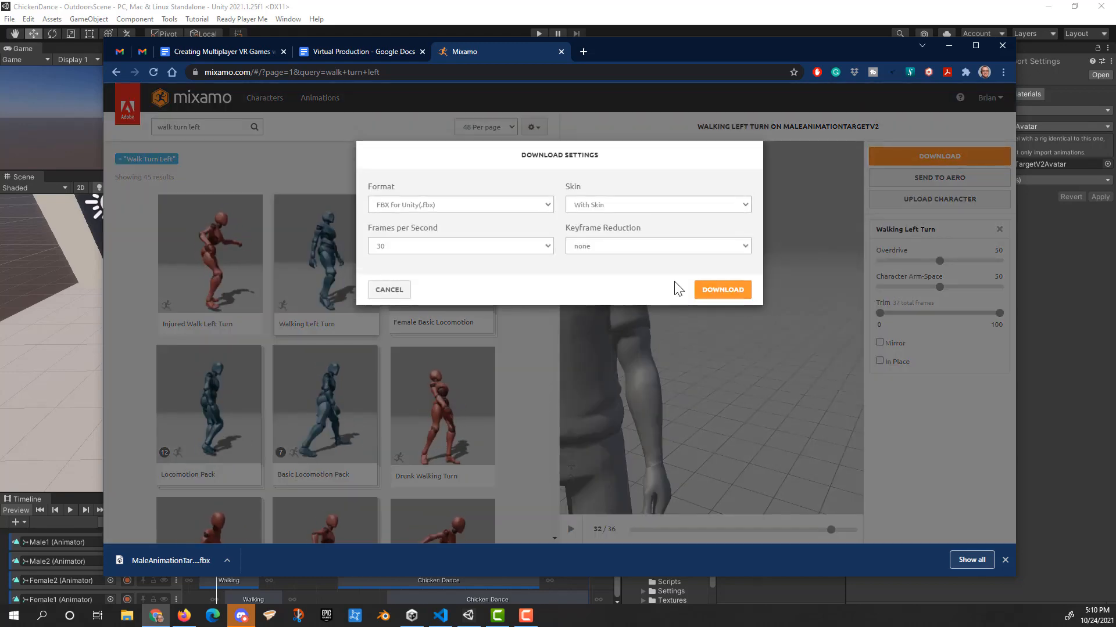
pyautogui.click(722, 290)
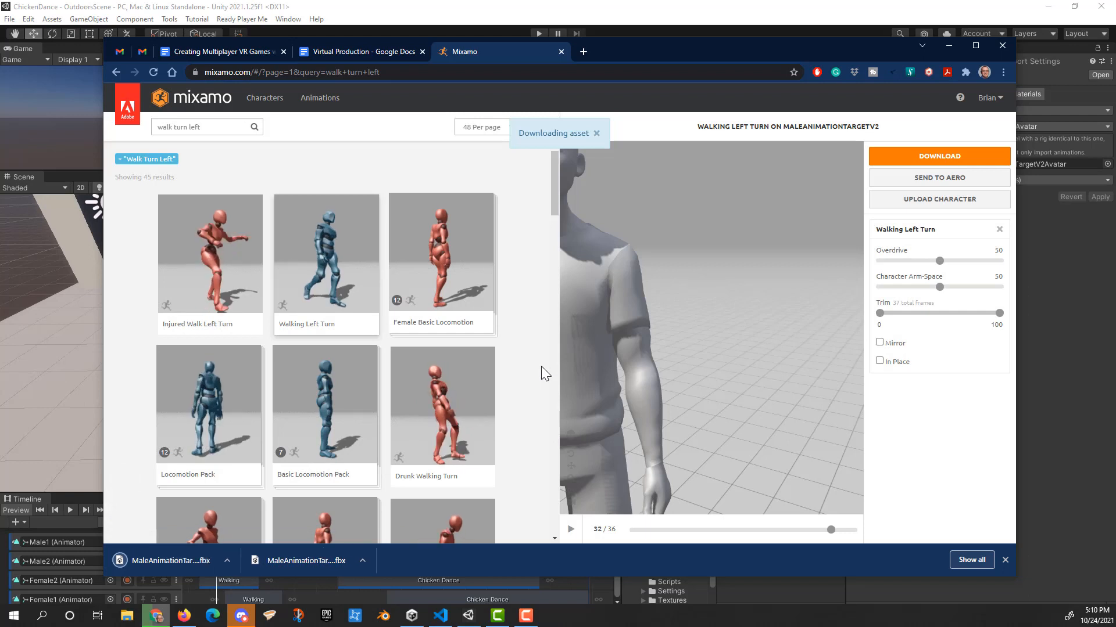
# Replace the animation search with "wave" and dismiss the genre filter list
pyautogui.moveTo(207, 125); pyautogui.dragTo(149, 134)
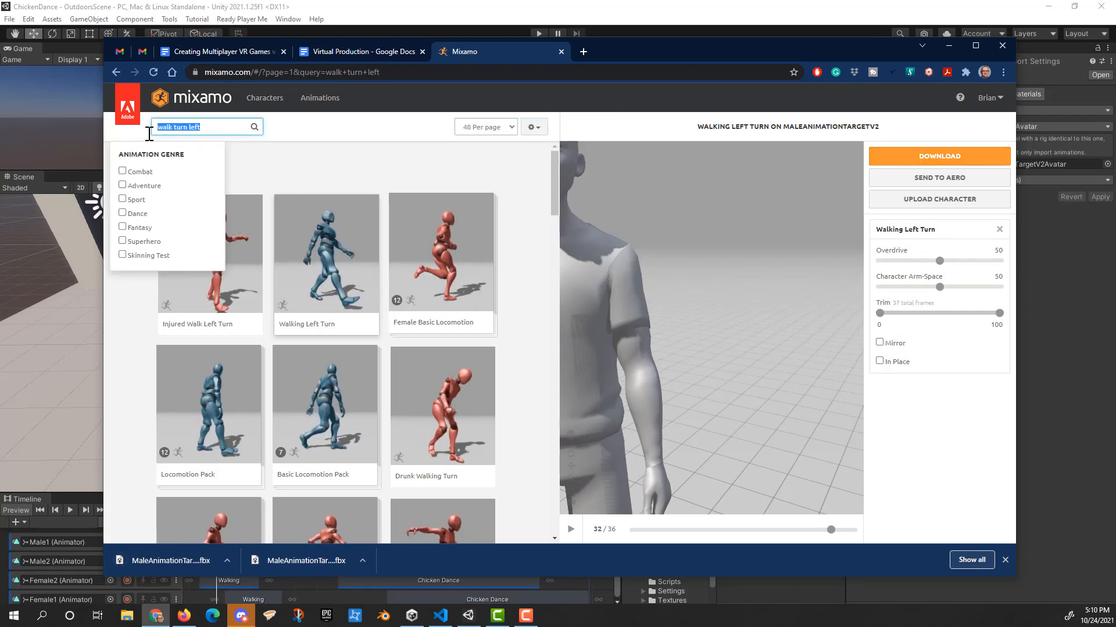
pyautogui.press('Return')
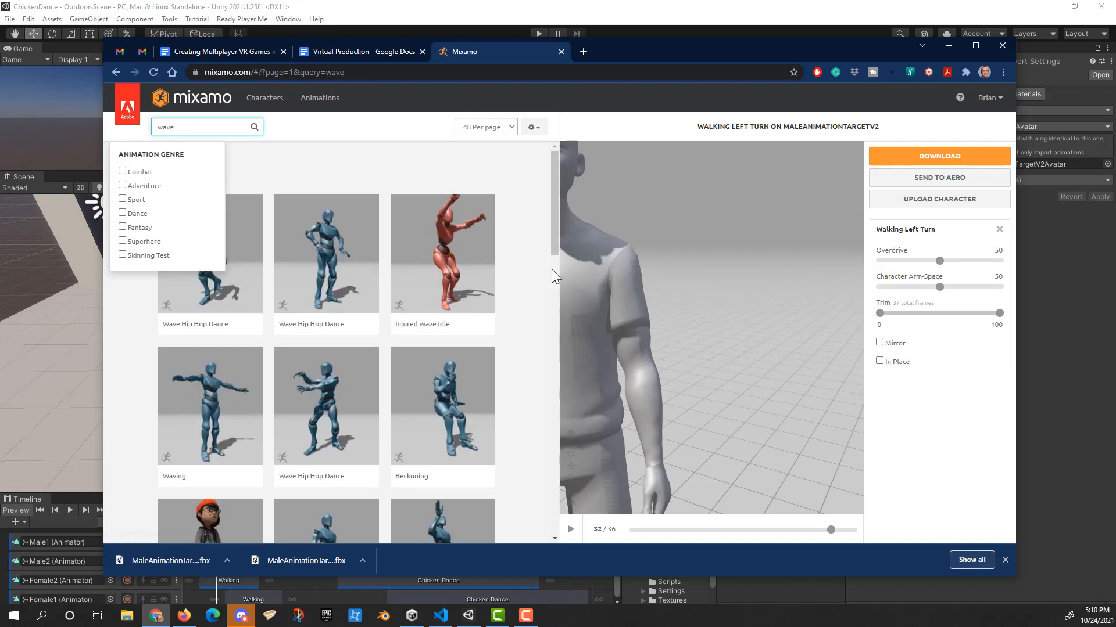
pyautogui.click(327, 140)
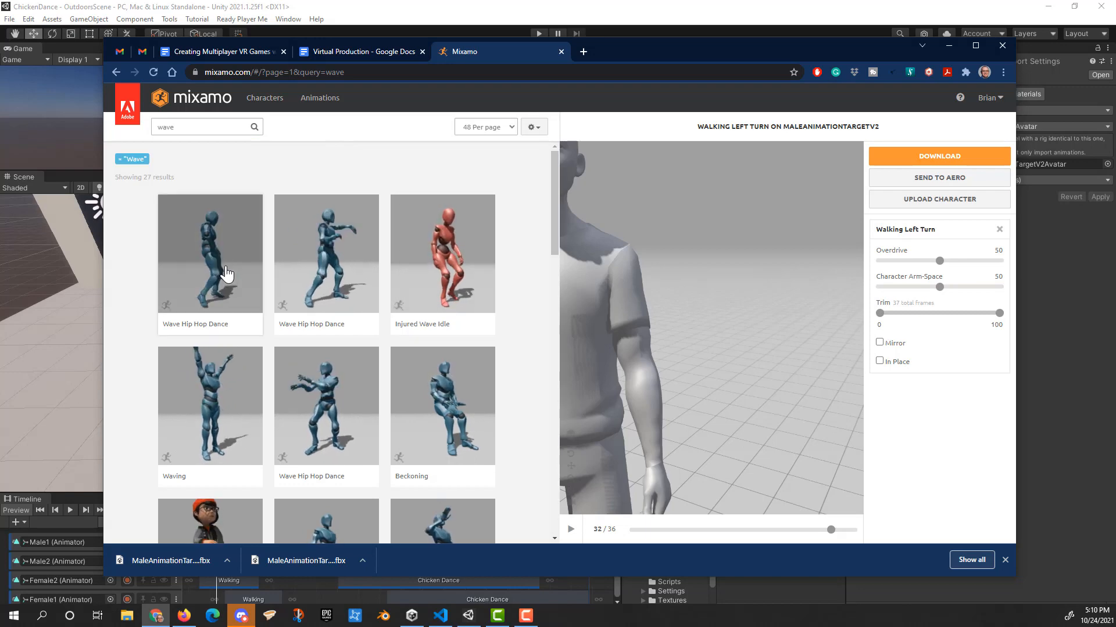
# Compare two Waving animations on the male character and download the one with Emotion and Exaggeration settings as FBX for Unity with skin at 30 fps
pyautogui.scroll(-1, 524, 295)
pyautogui.scroll(-3, 521, 290)
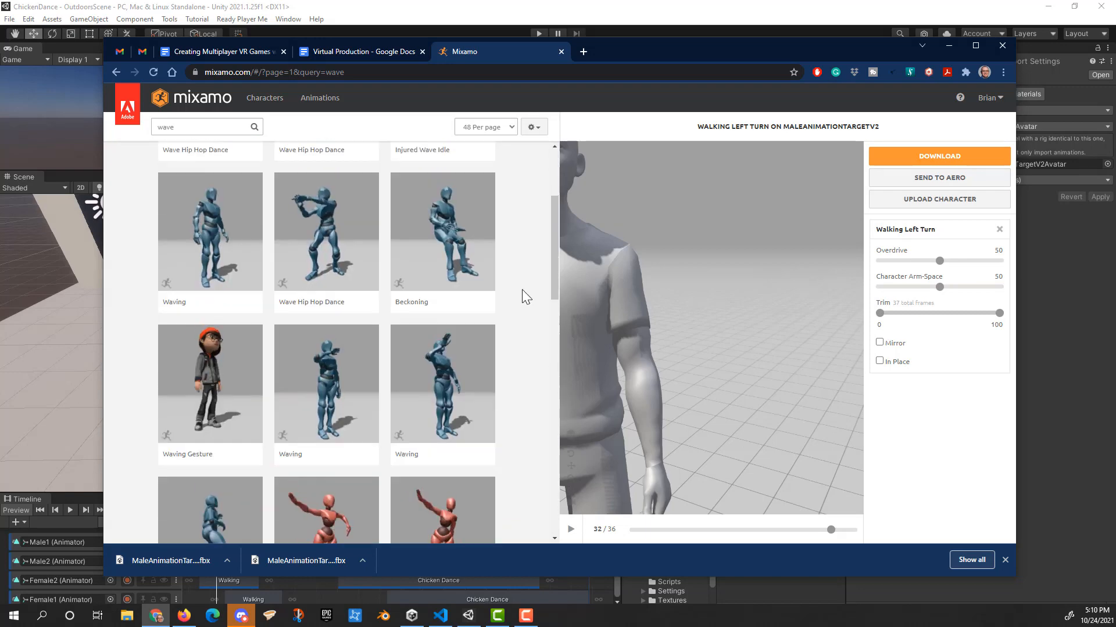
pyautogui.scroll(-4, 521, 288)
pyautogui.click(493, 369)
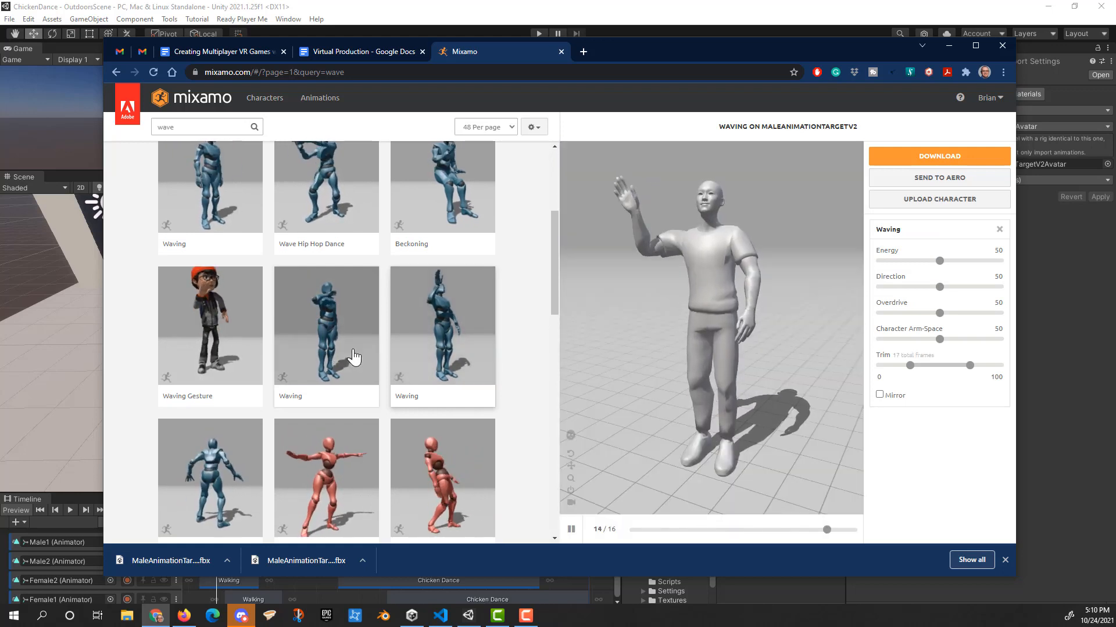
pyautogui.click(337, 357)
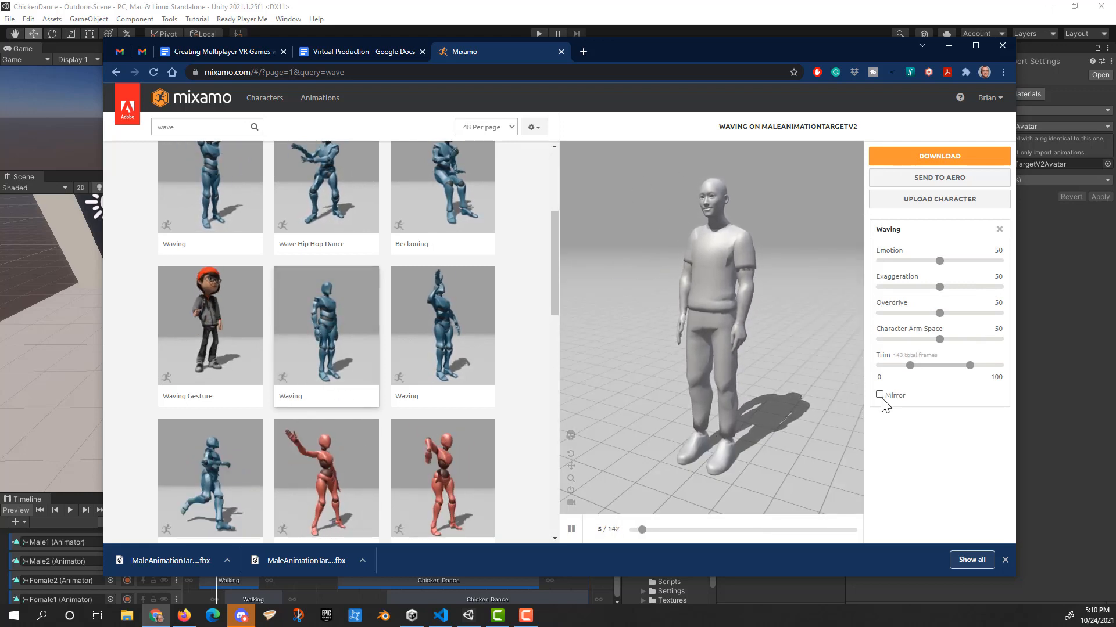
pyautogui.click(940, 156)
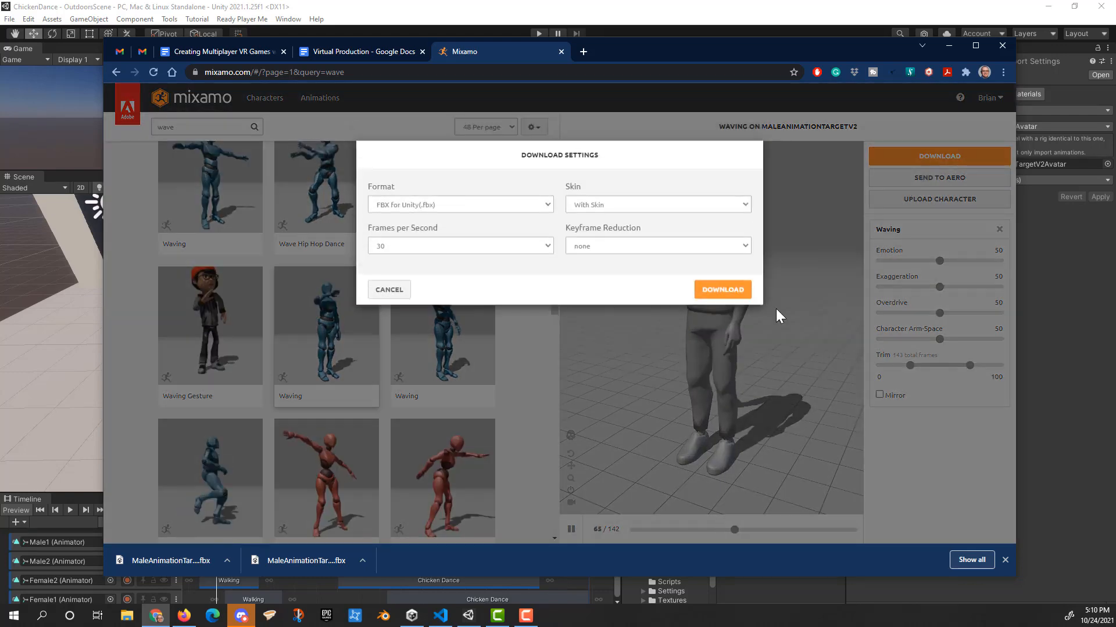
pyautogui.click(720, 293)
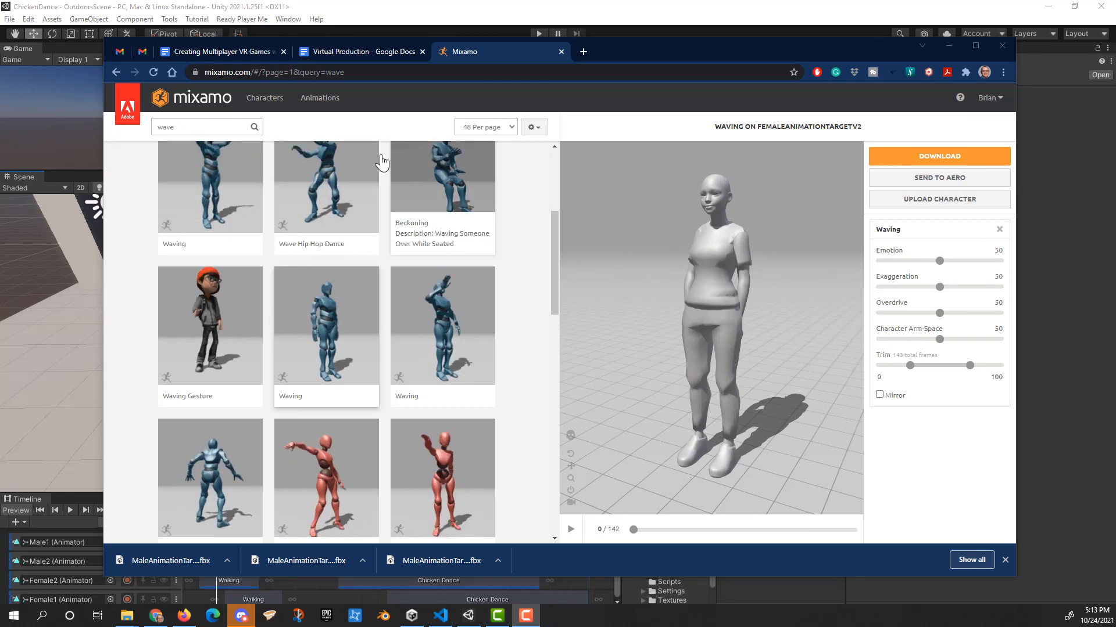
# Preview Waving Gesture and Waving on the female character, and download Waving as FBX for Unity with skin at 30 frames per second
pyautogui.click(231, 128)
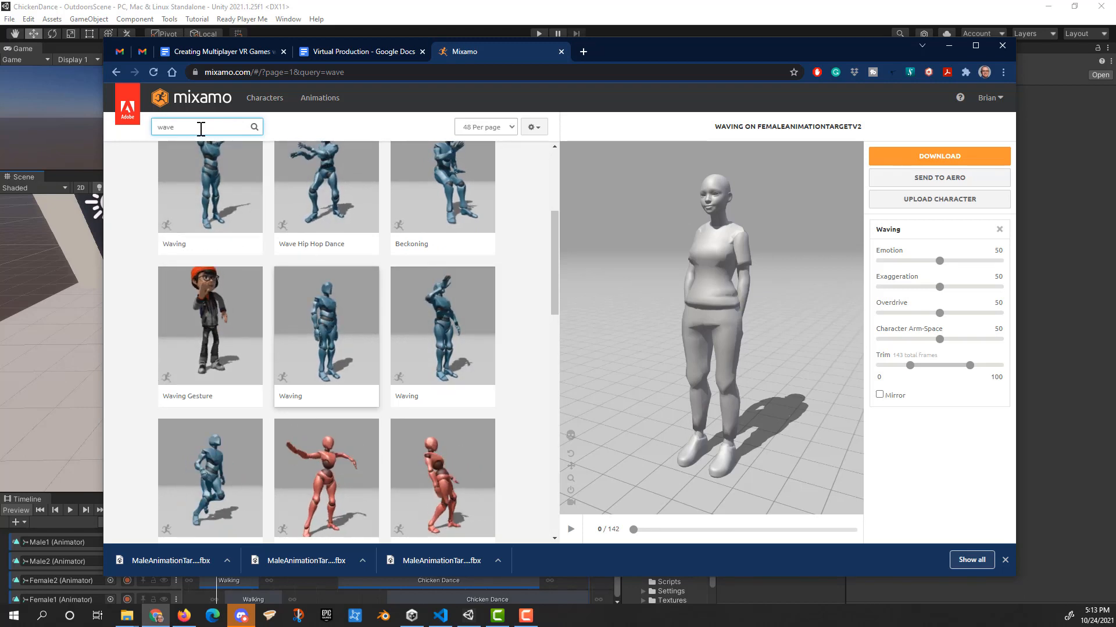
pyautogui.moveTo(552, 274); pyautogui.dragTo(536, 394)
pyautogui.click(231, 465)
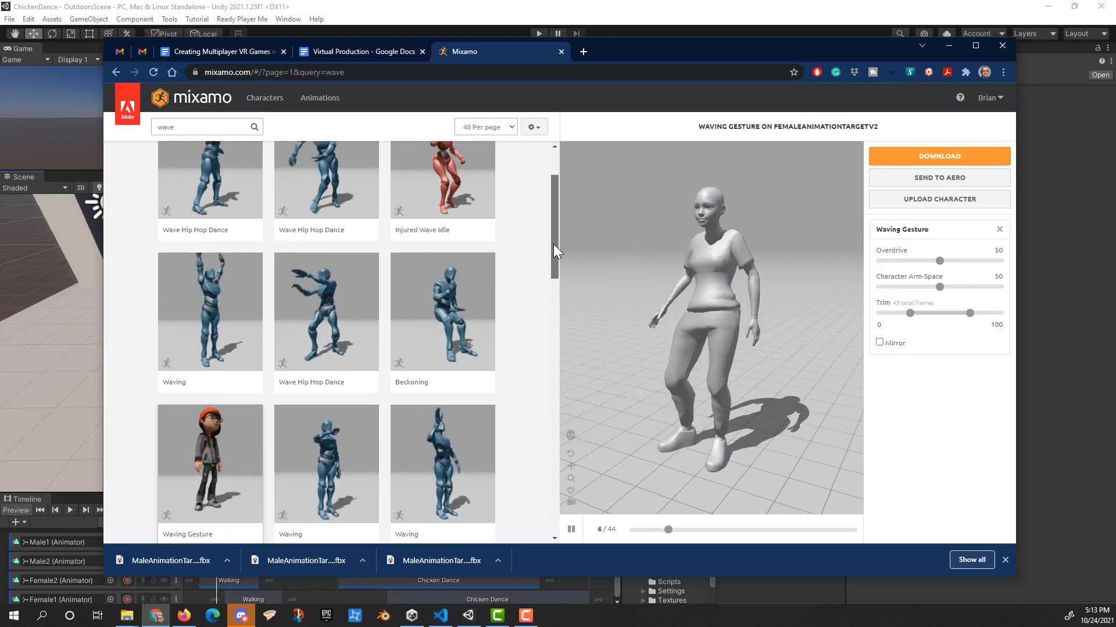
pyautogui.moveTo(553, 244); pyautogui.dragTo(543, 291)
pyautogui.click(332, 313)
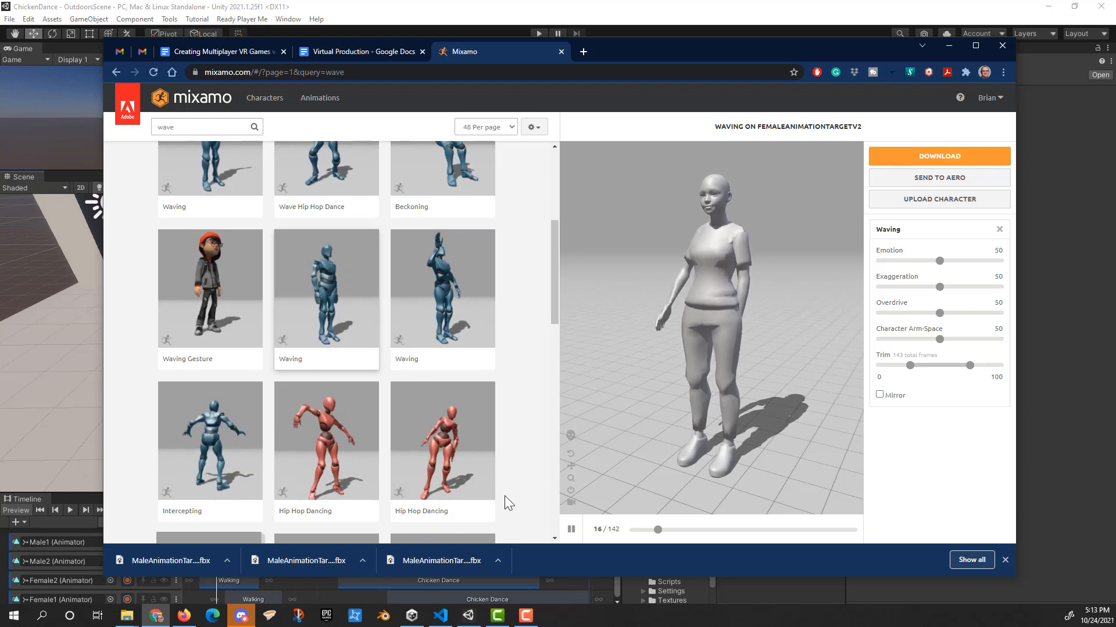
pyautogui.click(959, 162)
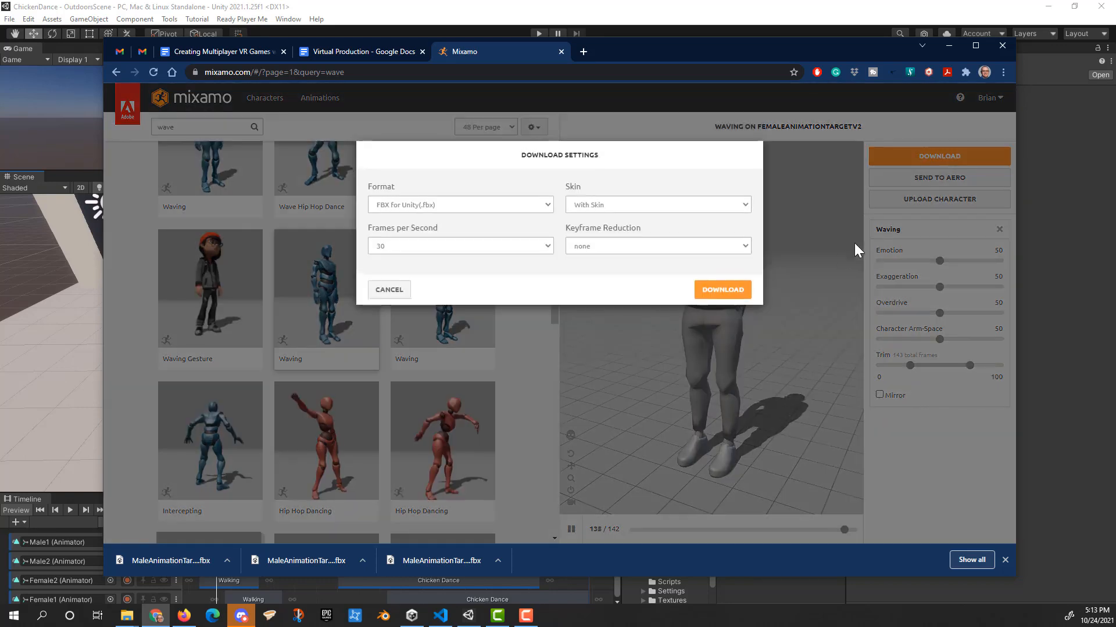
pyautogui.click(720, 290)
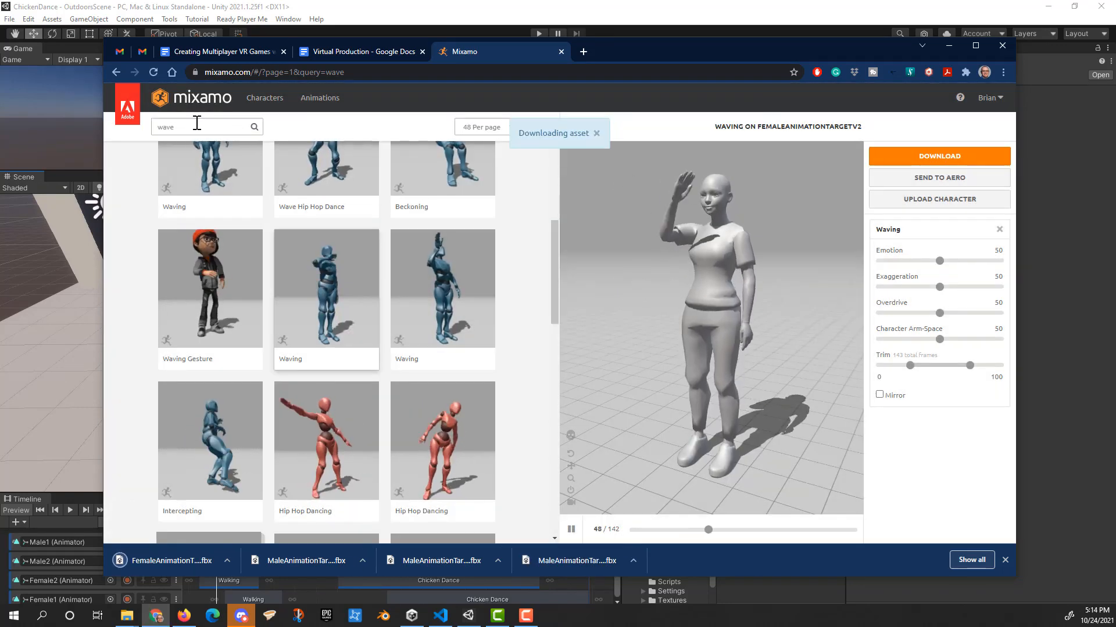
# Replace the animation search with "walk" and run it
pyautogui.click(197, 122)
pyautogui.press('BackSpace')
pyautogui.press('BackSpace')
pyautogui.write('l')
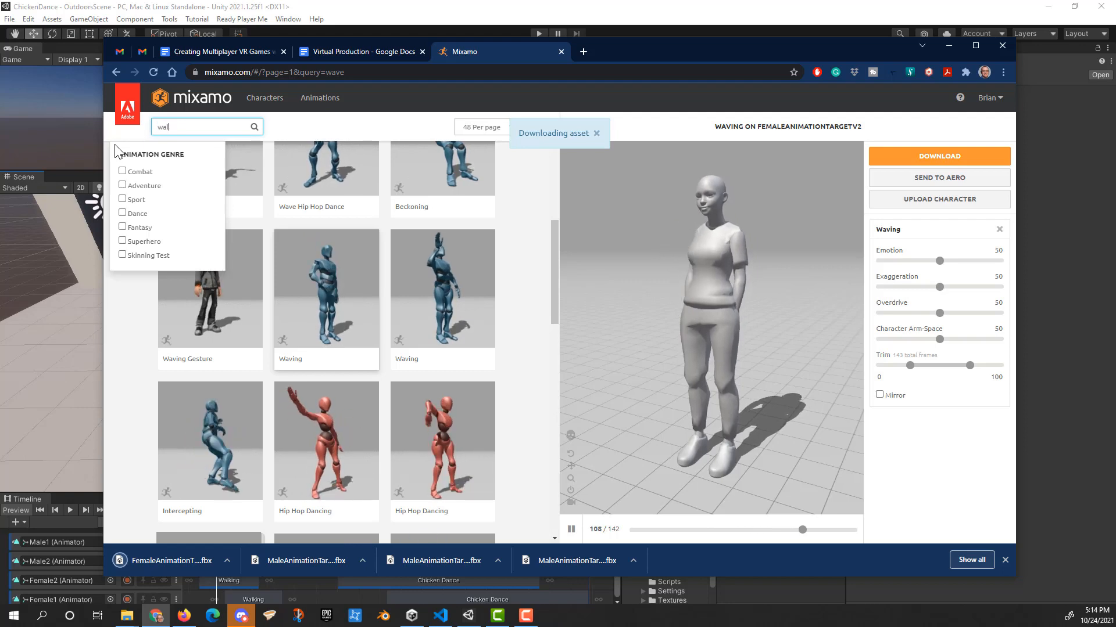
pyautogui.write('k')
pyautogui.press('Return')
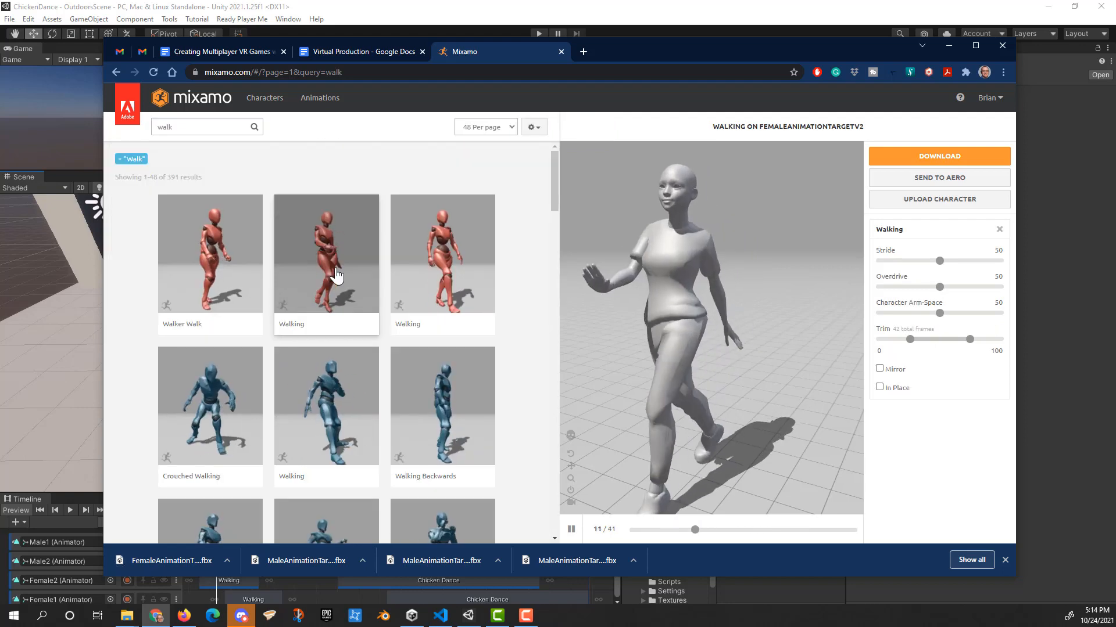
# Preview the two red-figure Walking animations on the female character with In Place turned on
pyautogui.click(880, 389)
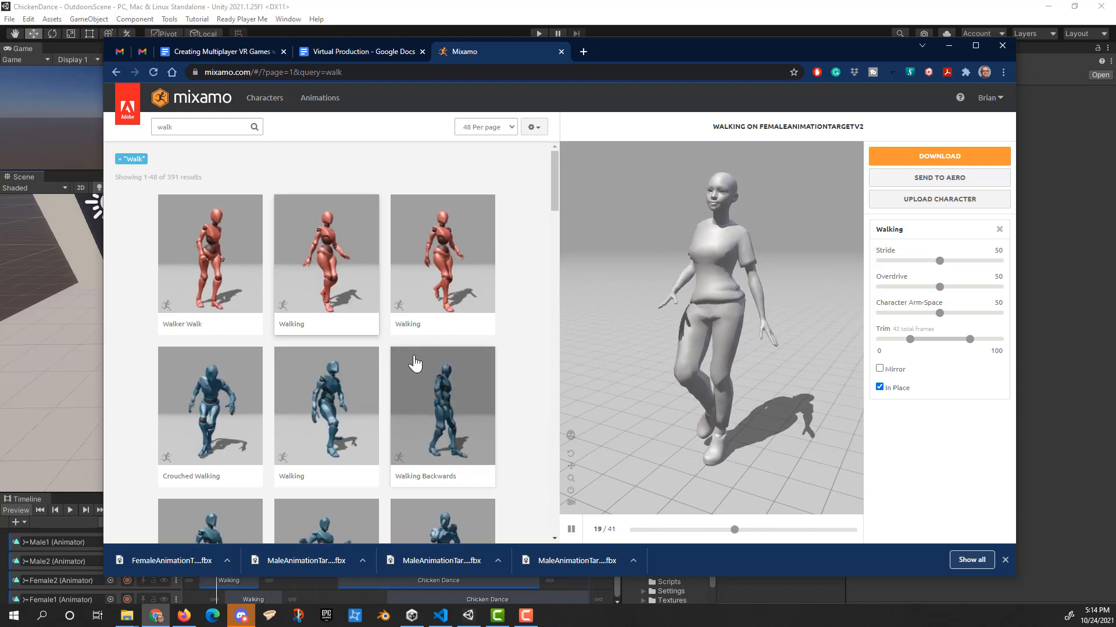
pyautogui.click(448, 291)
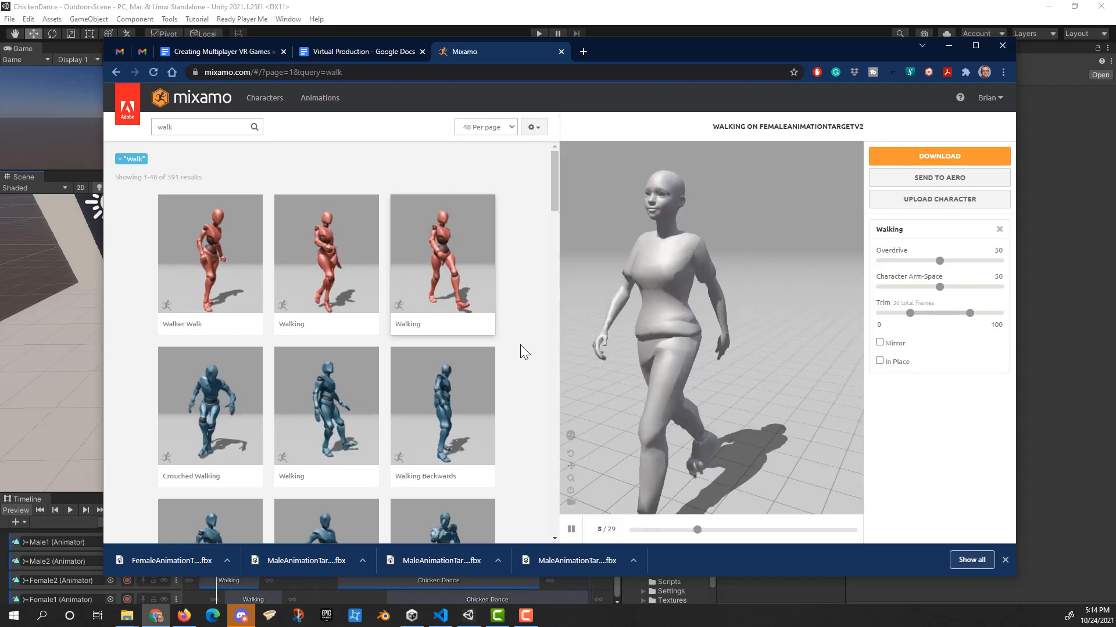
pyautogui.click(879, 361)
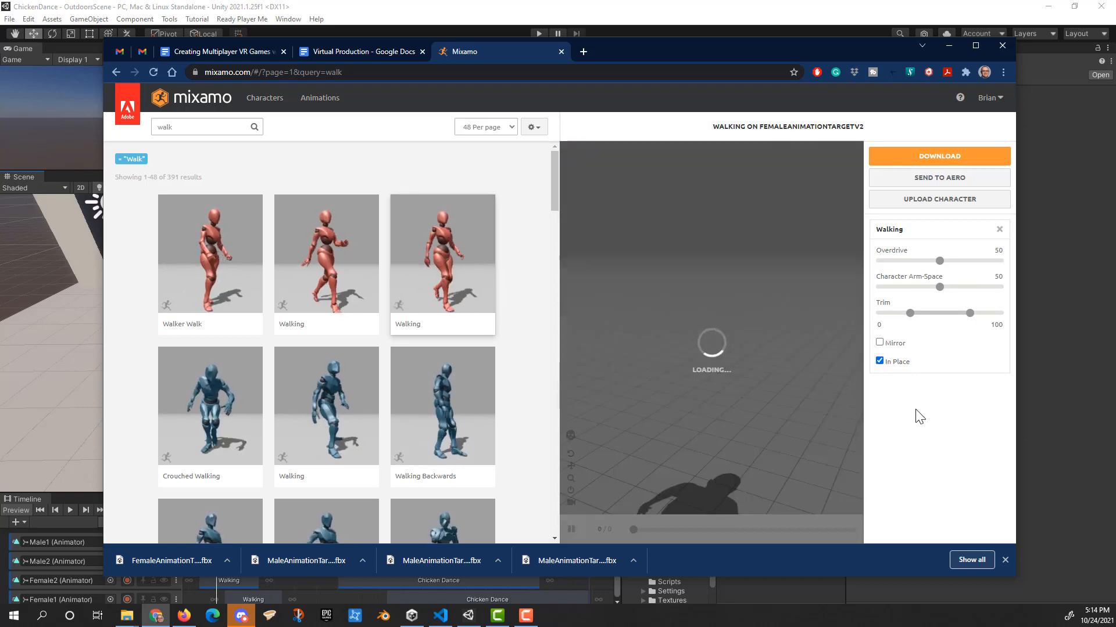
# Load the Walk animation shown with the red-topped woman, turn In Place off, and download it for the female character
pyautogui.scroll(-7, 470, 337)
pyautogui.click(471, 337)
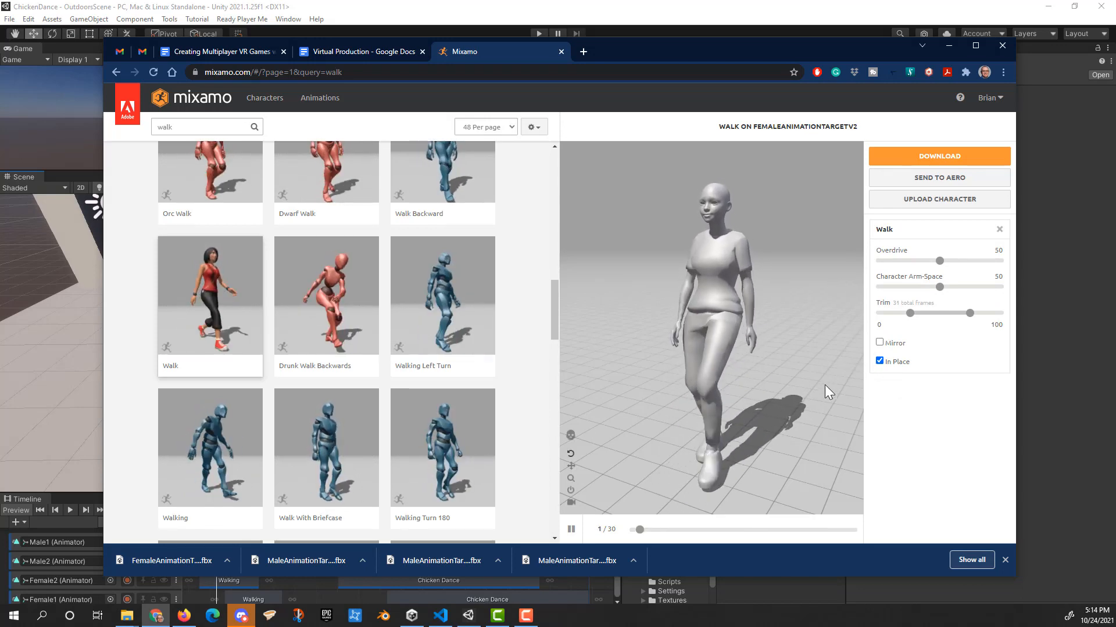
pyautogui.click(879, 361)
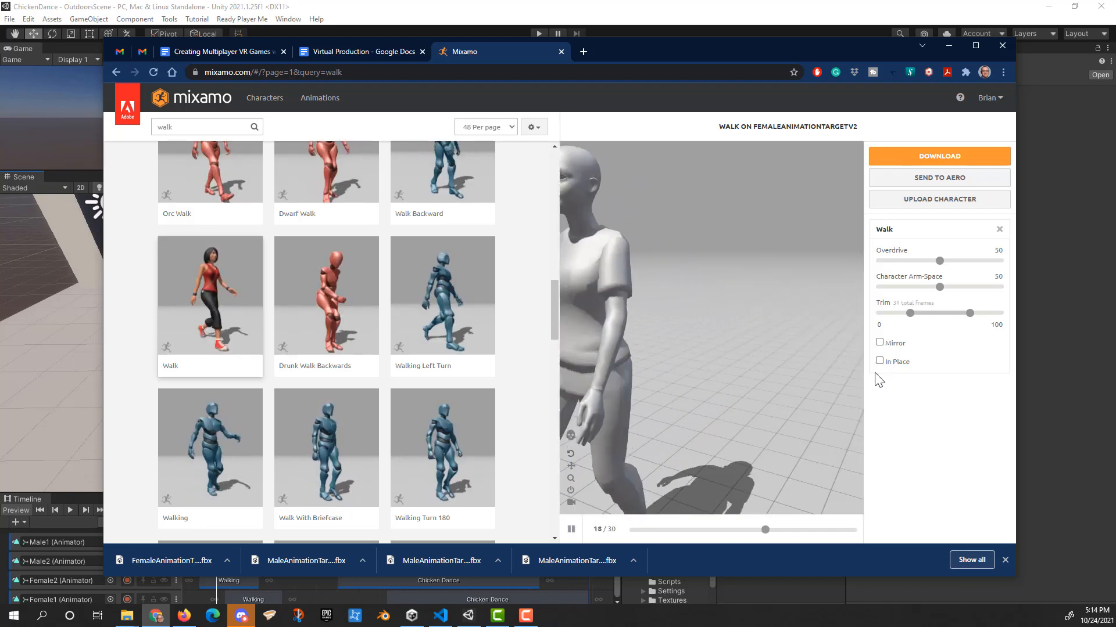
pyautogui.click(941, 163)
pyautogui.click(722, 289)
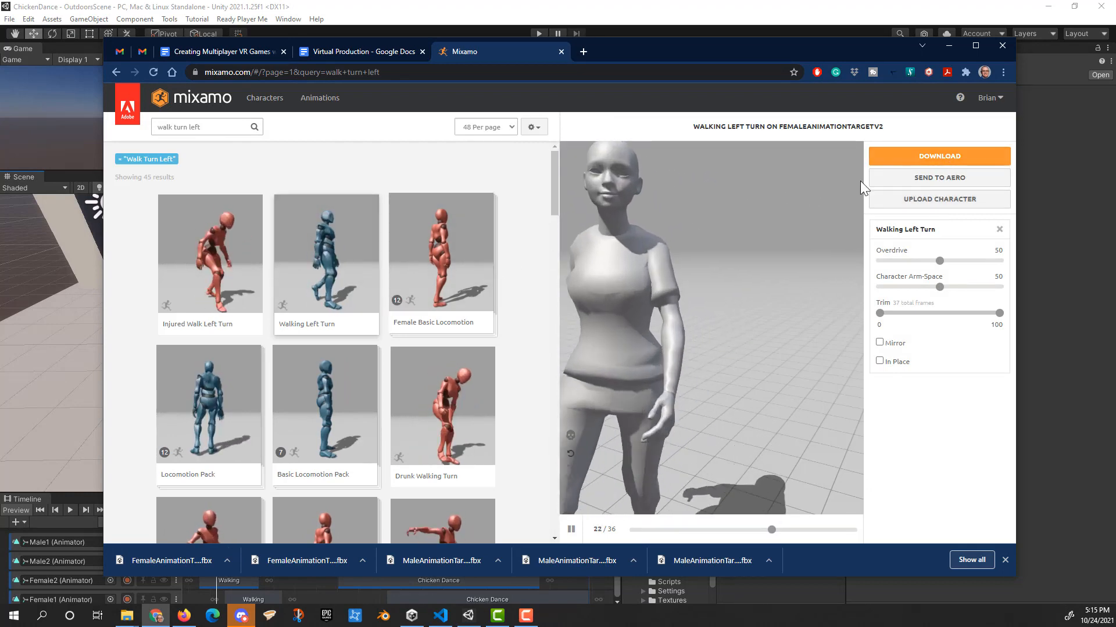
# Download Walking Left Turn for the female character as FBX for Unity with skin at 30 frames per second, and return to Unity
pyautogui.click(928, 156)
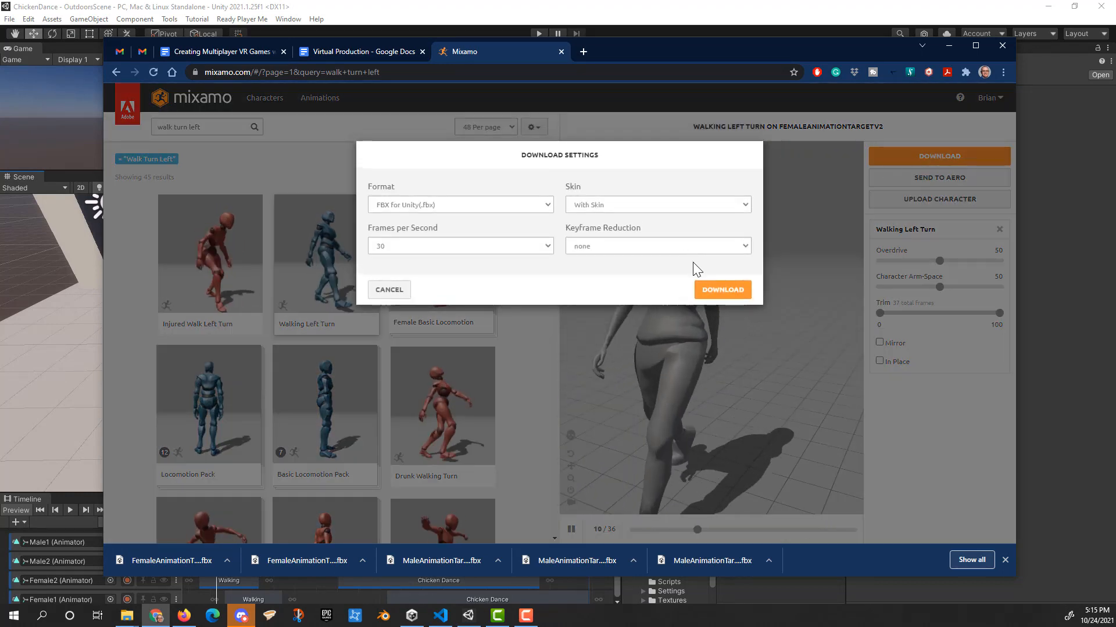
pyautogui.click(723, 289)
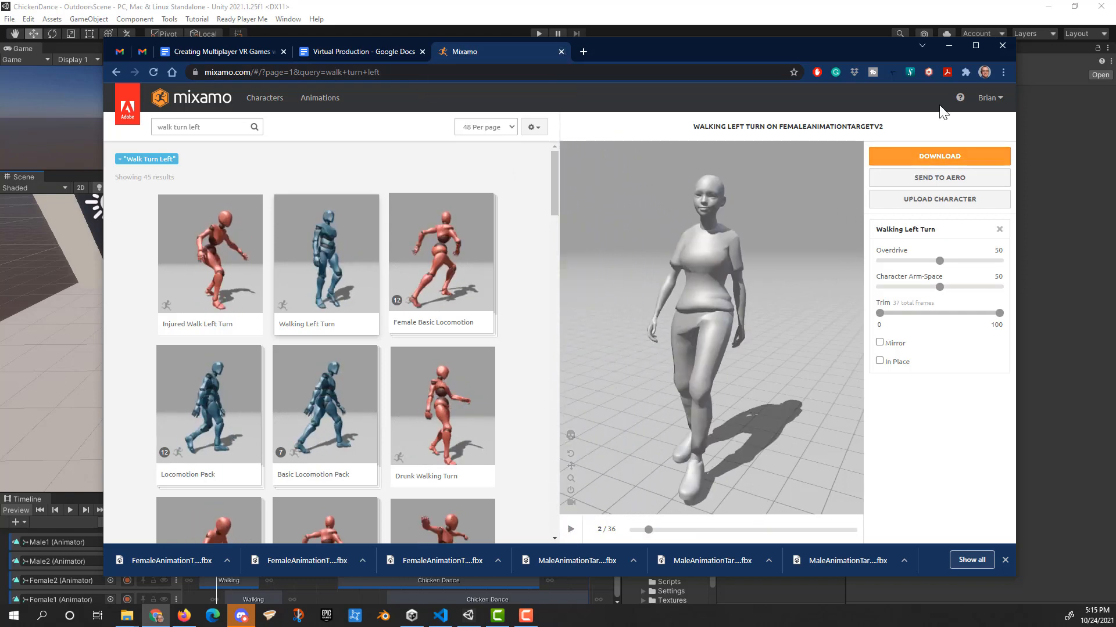
pyautogui.click(948, 46)
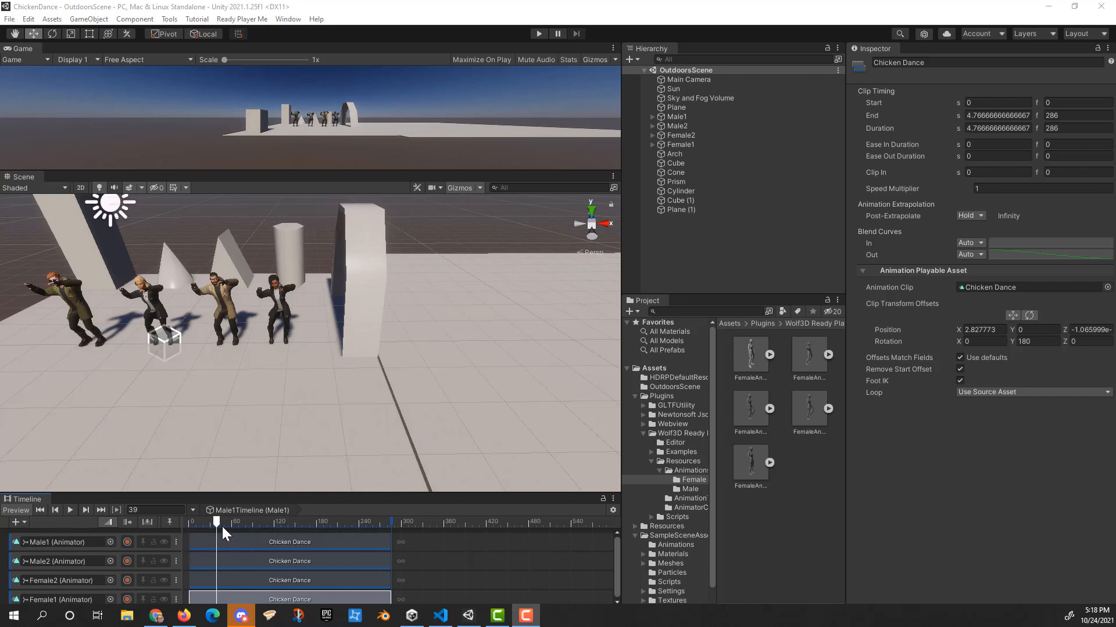
# Shift the Chicken Dance clip on the Male1 timeline track to start at frame 182
pyautogui.moveTo(221, 525)
pyautogui.mouseDown()
pyautogui.moveTo(311, 523)
pyautogui.moveTo(206, 524)
pyautogui.moveTo(330, 527)
pyautogui.moveTo(222, 526)
pyautogui.mouseUp()
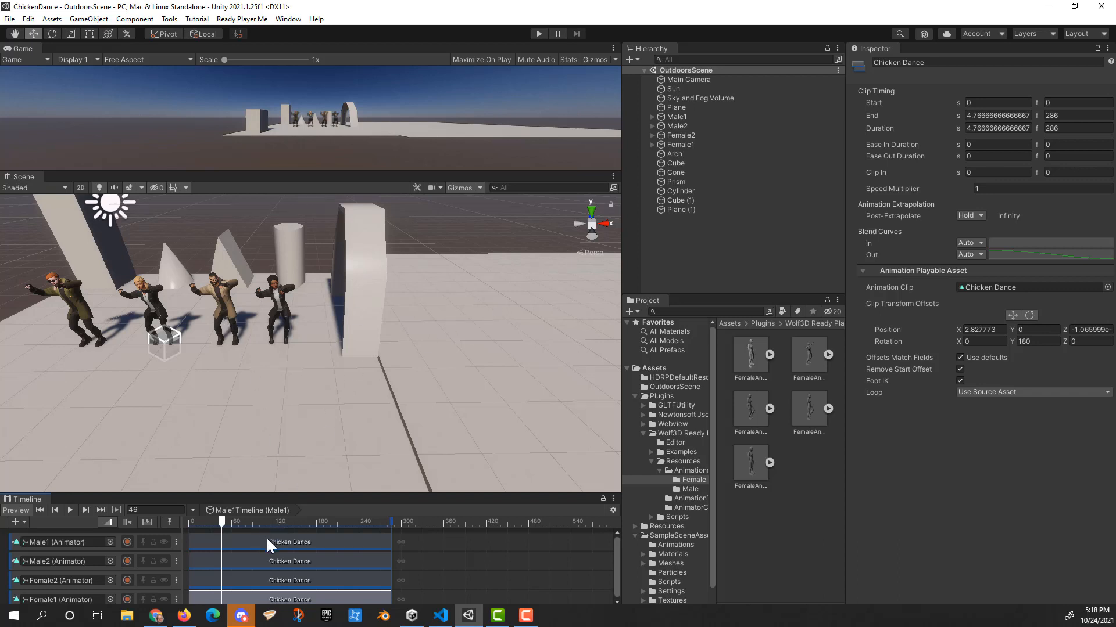
pyautogui.moveTo(267, 539); pyautogui.dragTo(395, 536)
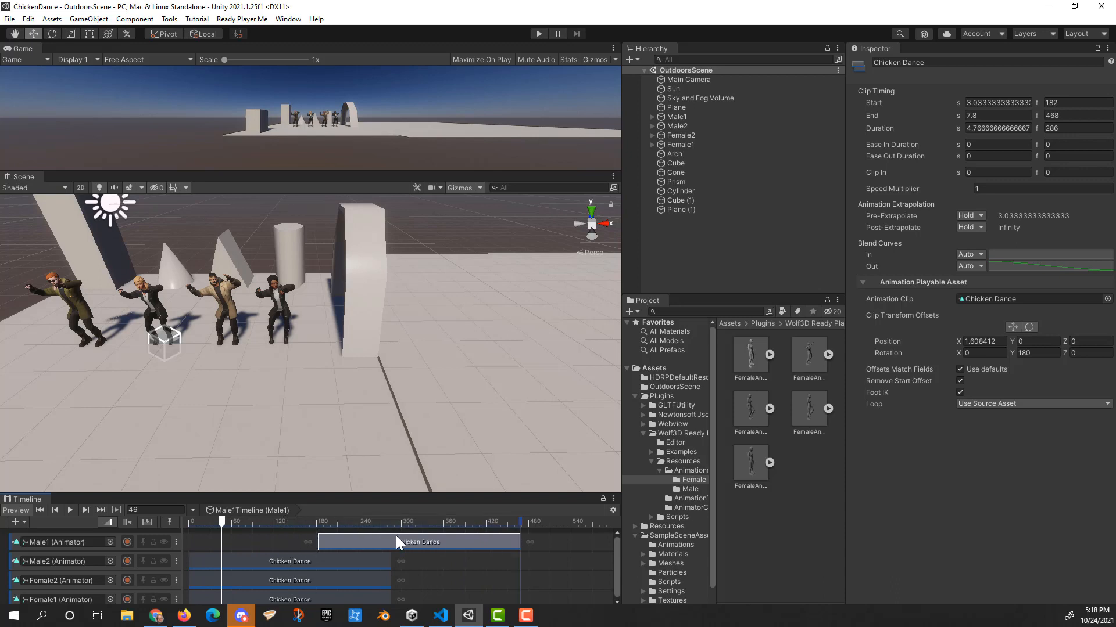
# Add the male Walking (1) animation clip to the Male1 track and move it to start at frame 0
pyautogui.rightClick(252, 540)
pyautogui.click(285, 502)
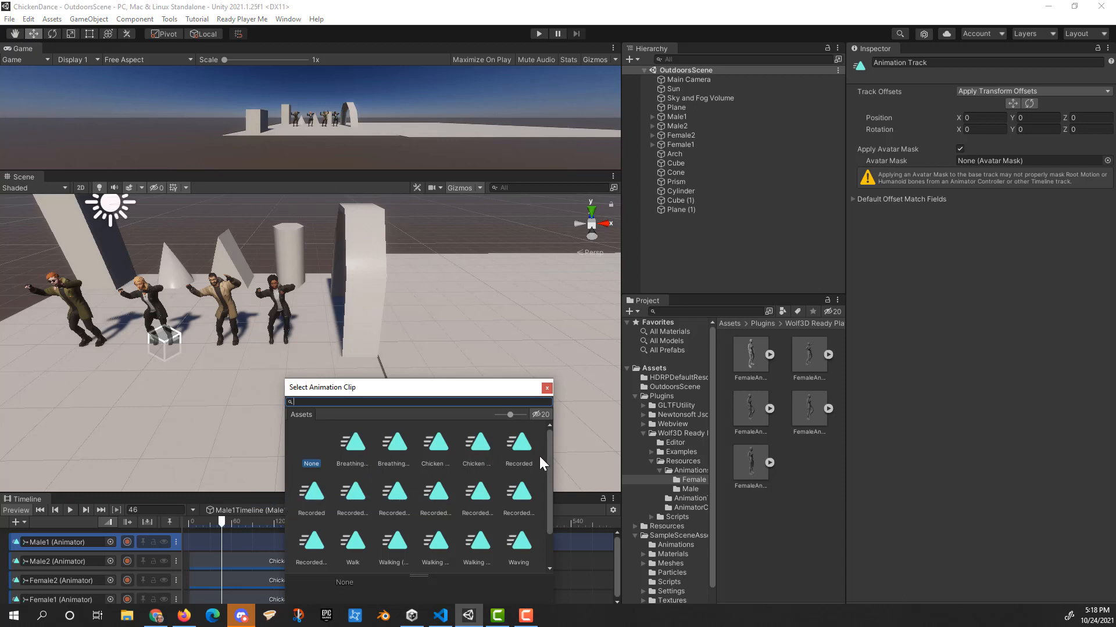
pyautogui.moveTo(547, 463); pyautogui.dragTo(547, 499)
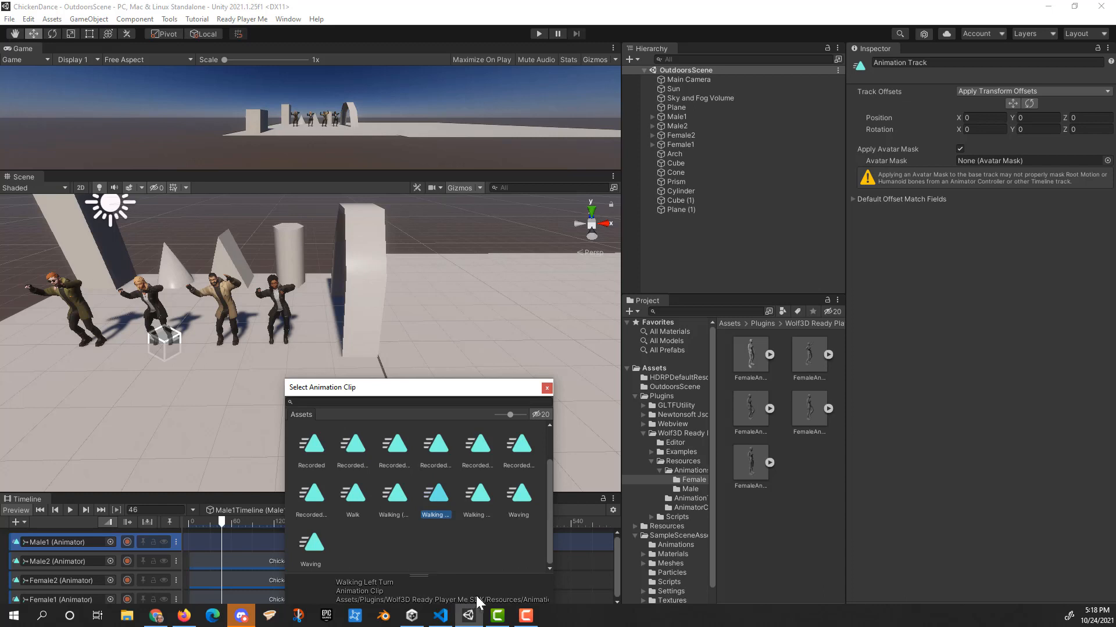
pyautogui.moveTo(553, 575); pyautogui.dragTo(667, 568)
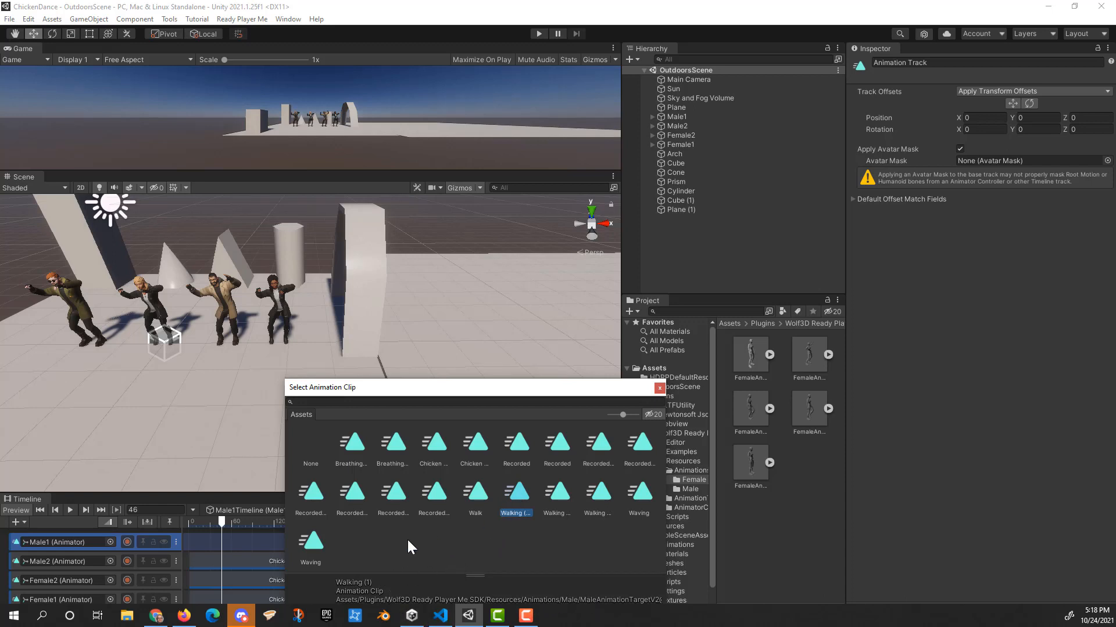
pyautogui.doubleClick(519, 496)
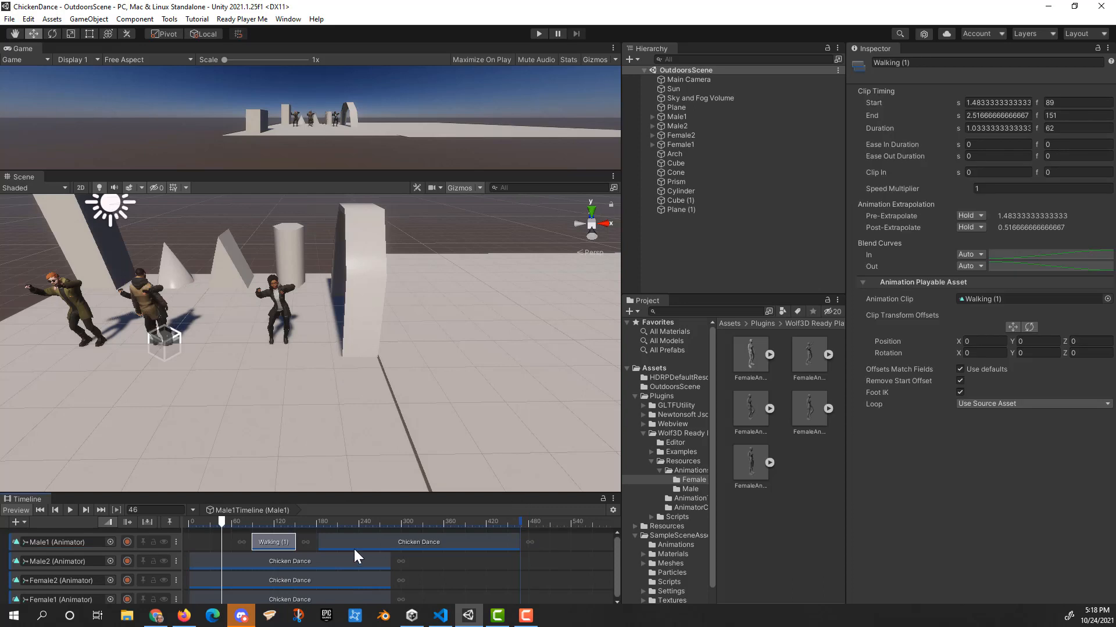
pyautogui.moveTo(238, 540); pyautogui.dragTo(298, 539)
pyautogui.moveTo(215, 542)
pyautogui.mouseDown()
pyautogui.moveTo(232, 544)
pyautogui.moveTo(210, 536)
pyautogui.mouseUp()
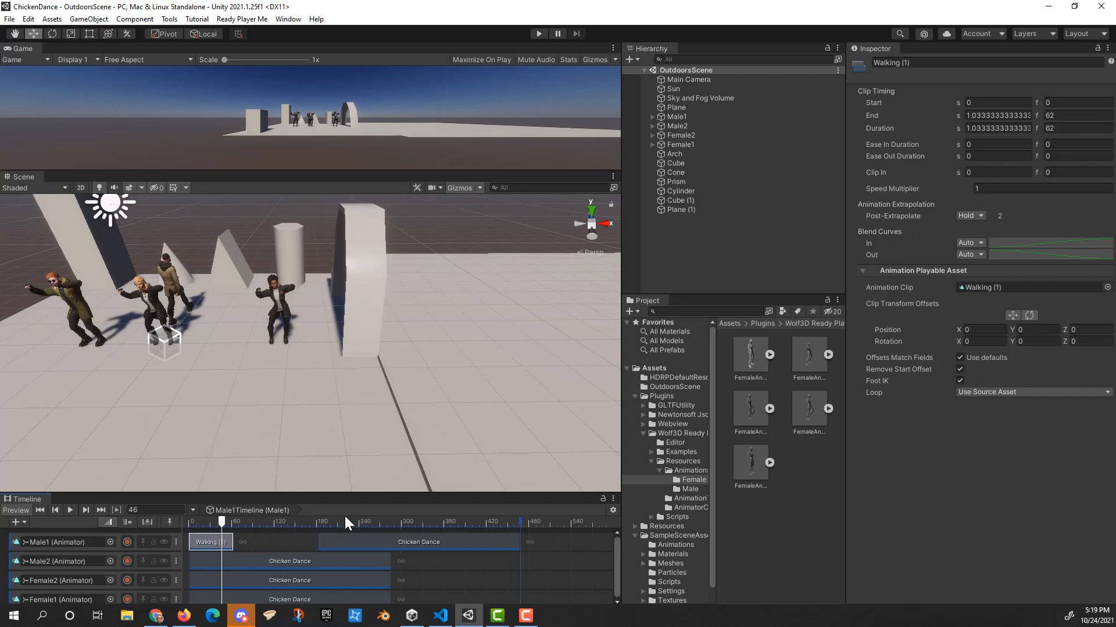
# Move the Walking (1) clip's transform offset past the arch to about X 6.62, Z -0.73, and set its Y rotation to -90
pyautogui.click(1012, 316)
pyautogui.moveTo(229, 319); pyautogui.dragTo(462, 324)
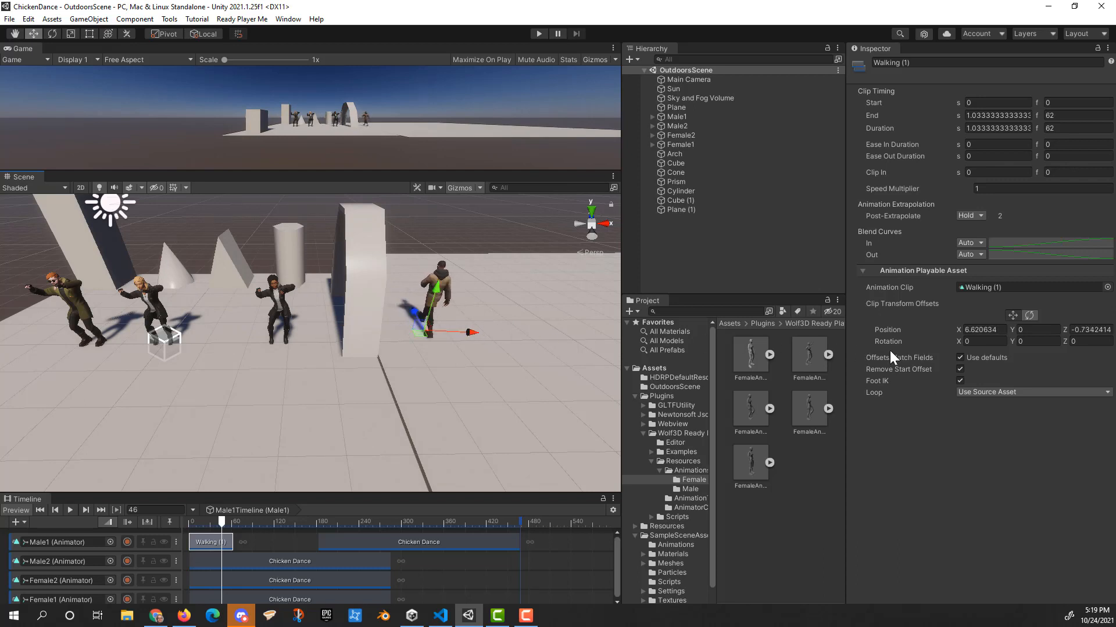
pyautogui.click(1025, 341)
pyautogui.write('-90')
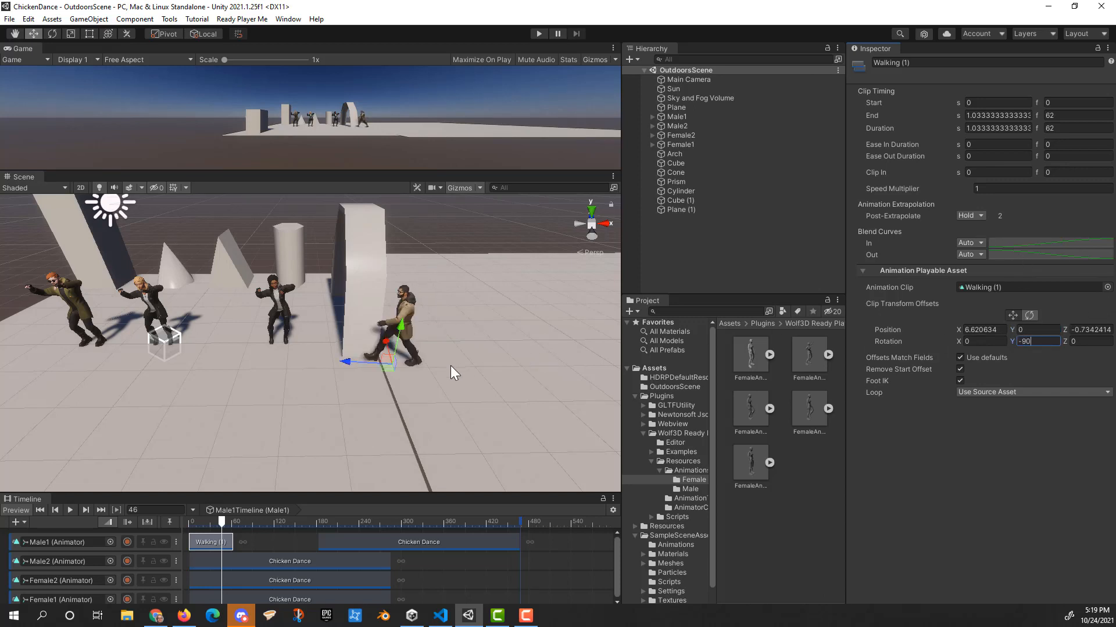
# Bring the timeline playhead to frame 0 and adjust the Walking (1) clip's position offset to about X 6.65, Z 0.37
pyautogui.moveTo(388, 346); pyautogui.dragTo(391, 326)
pyautogui.moveTo(212, 522); pyautogui.dragTo(186, 522)
pyautogui.moveTo(391, 331); pyautogui.dragTo(388, 337)
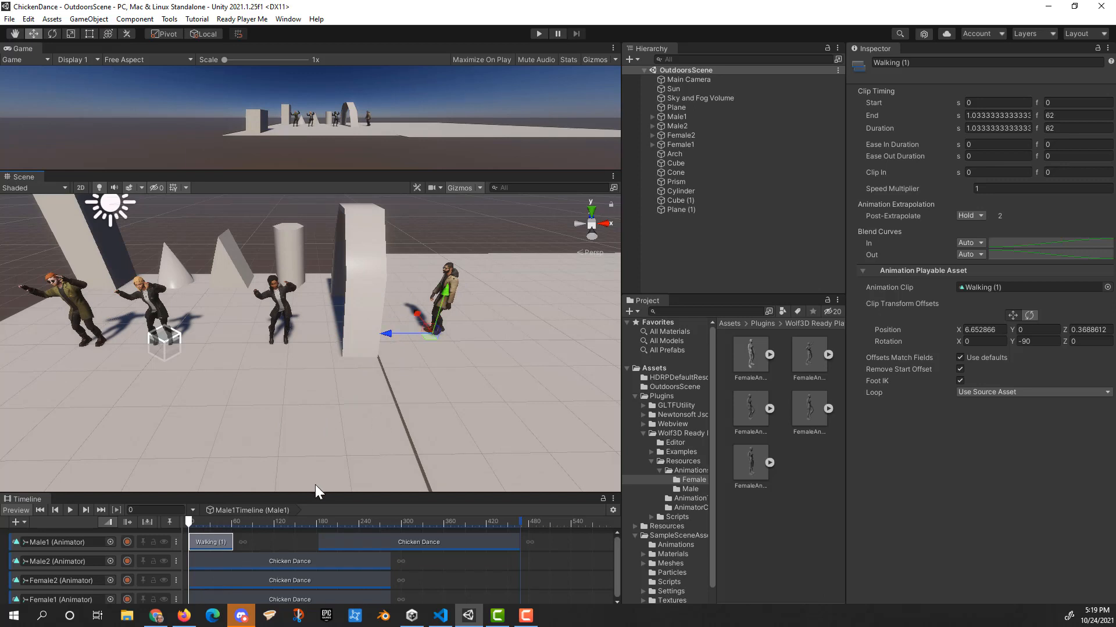
pyautogui.moveTo(189, 521)
pyautogui.mouseDown()
pyautogui.moveTo(275, 523)
pyautogui.moveTo(187, 525)
pyautogui.mouseUp()
# Shift the Chicken Dance clip on the Male2 track to start at frame 258
pyautogui.click(240, 560)
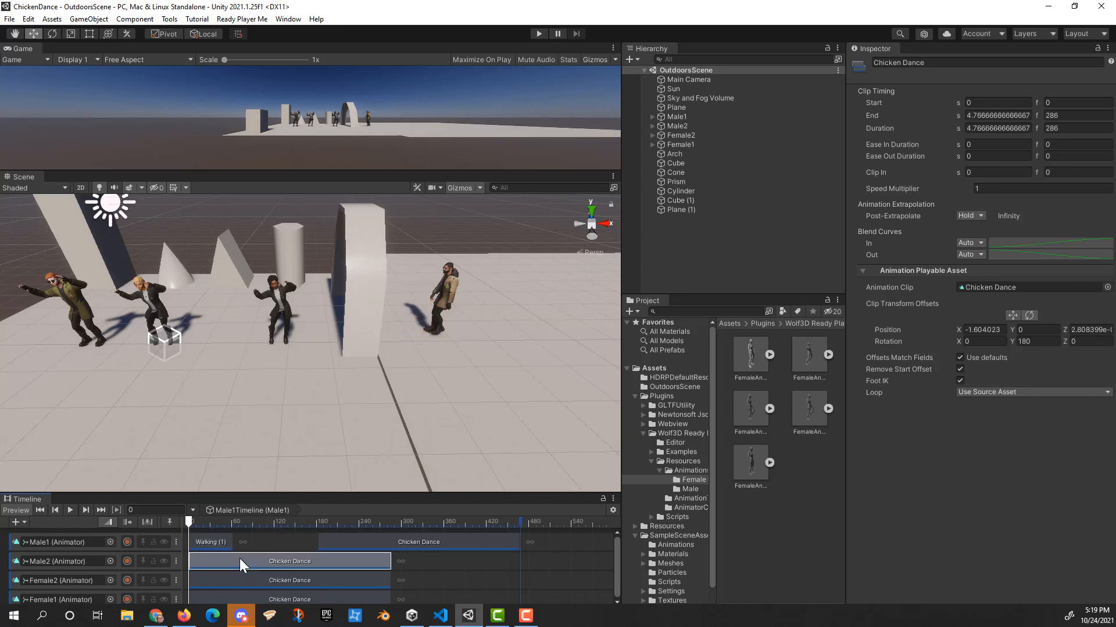
pyautogui.moveTo(239, 559); pyautogui.dragTo(422, 563)
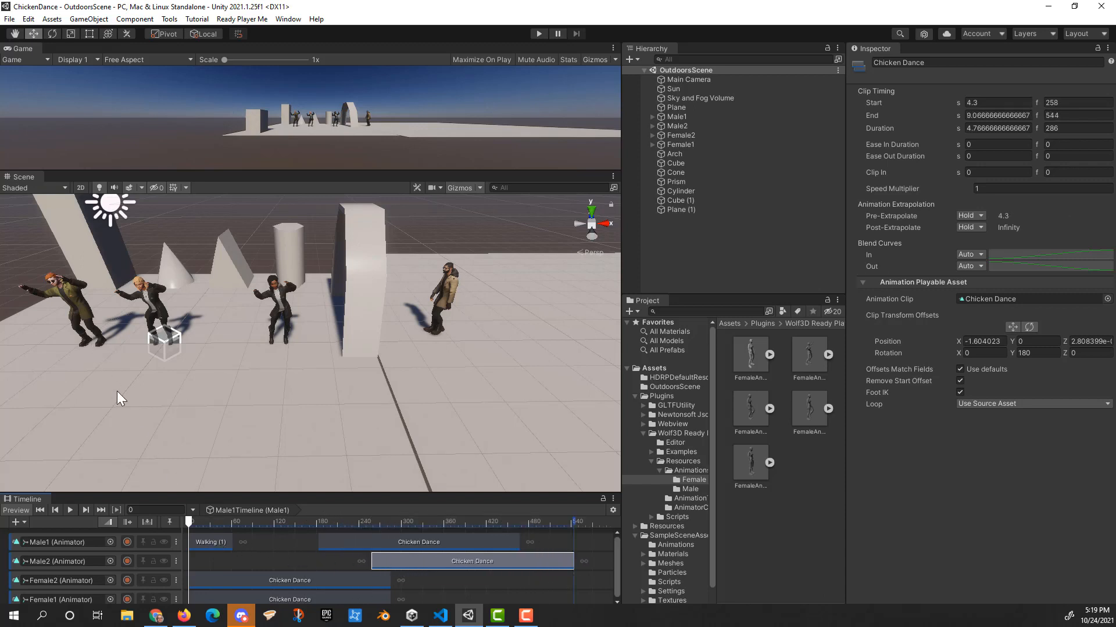
# Copy Male1's Walking (1) clip onto the Male2 track at frame 27 and move its position offset to about X 8.14
pyautogui.click(208, 545)
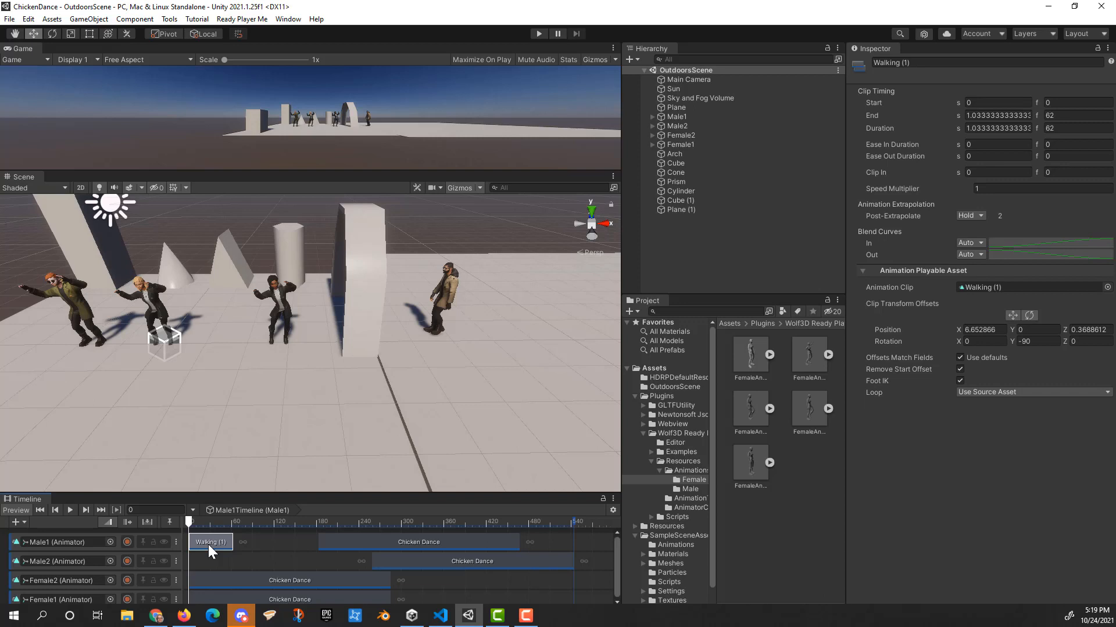
pyautogui.rightClick(208, 545)
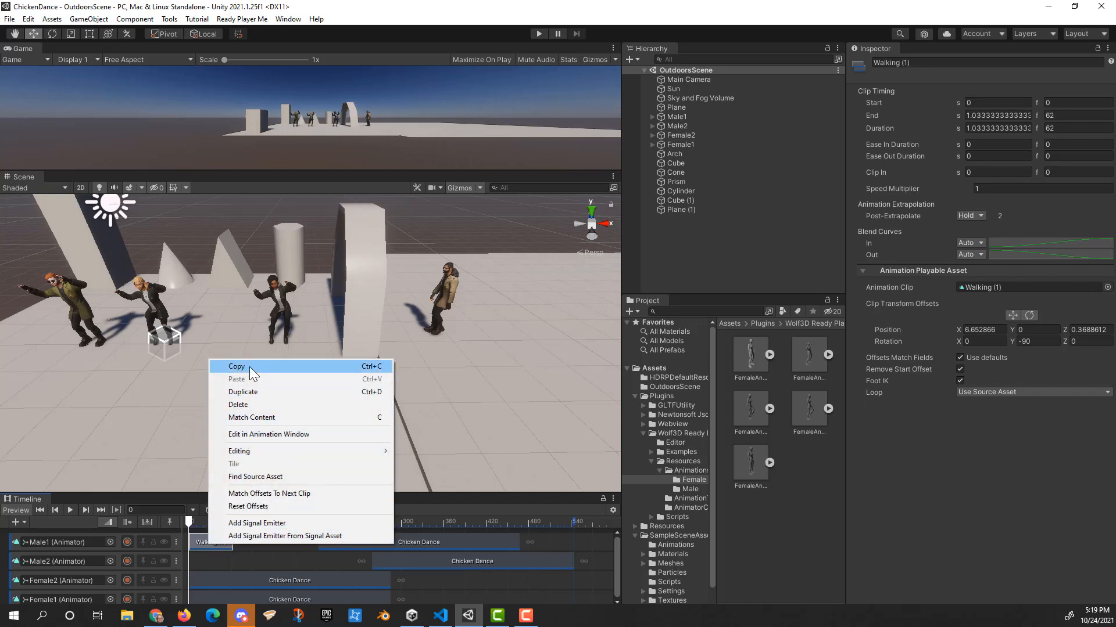
pyautogui.click(250, 368)
pyautogui.click(224, 556)
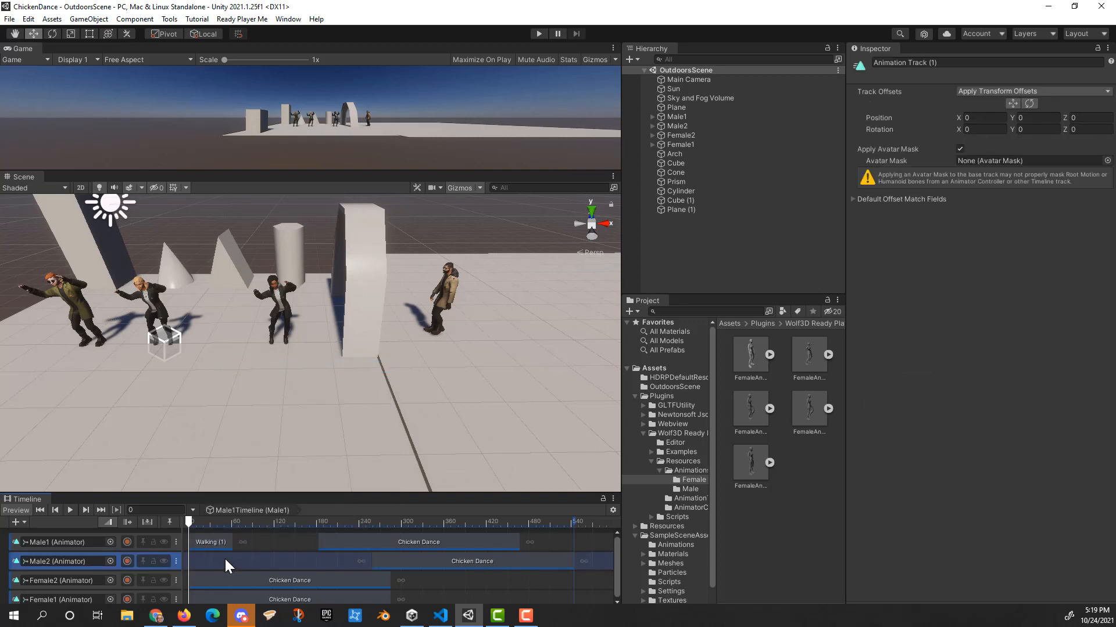
pyautogui.rightClick(225, 557)
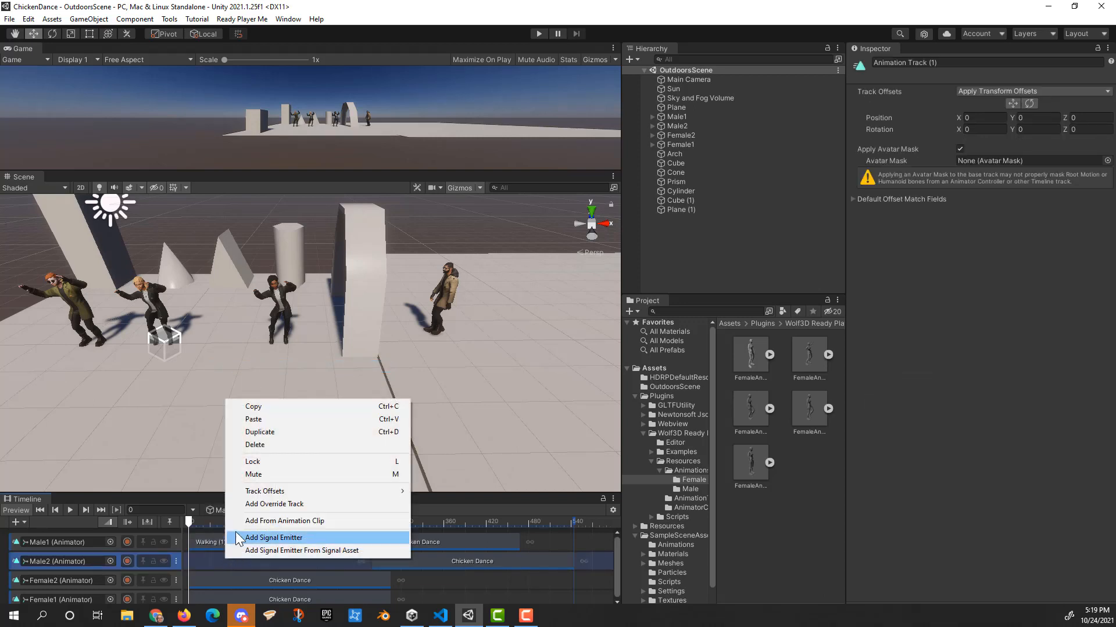
pyautogui.click(267, 419)
pyautogui.moveTo(234, 556); pyautogui.dragTo(221, 562)
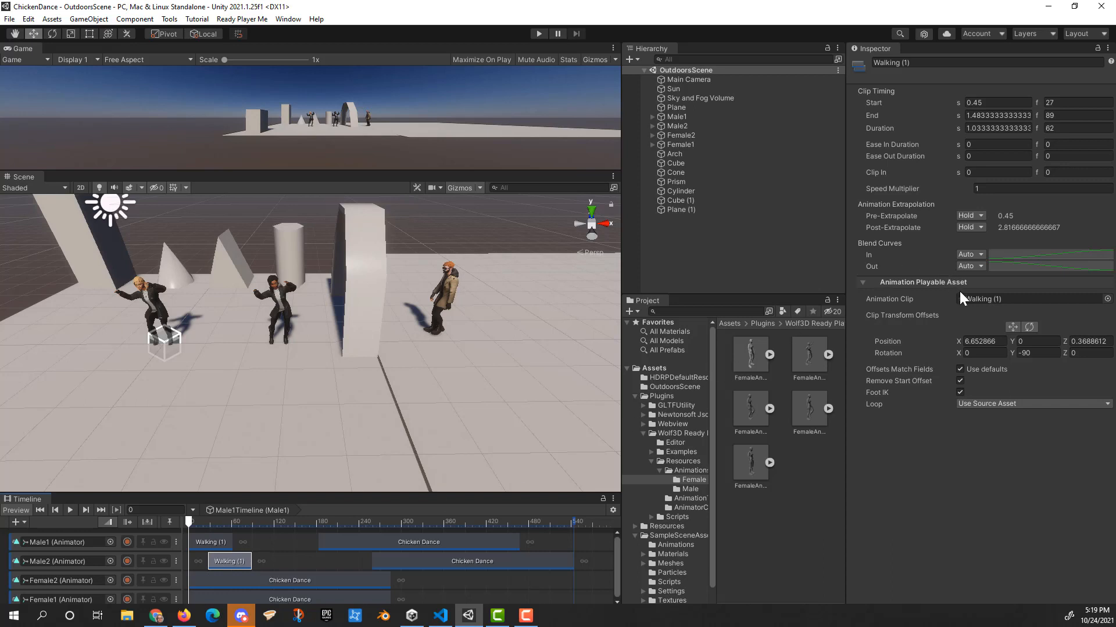
pyautogui.click(1012, 327)
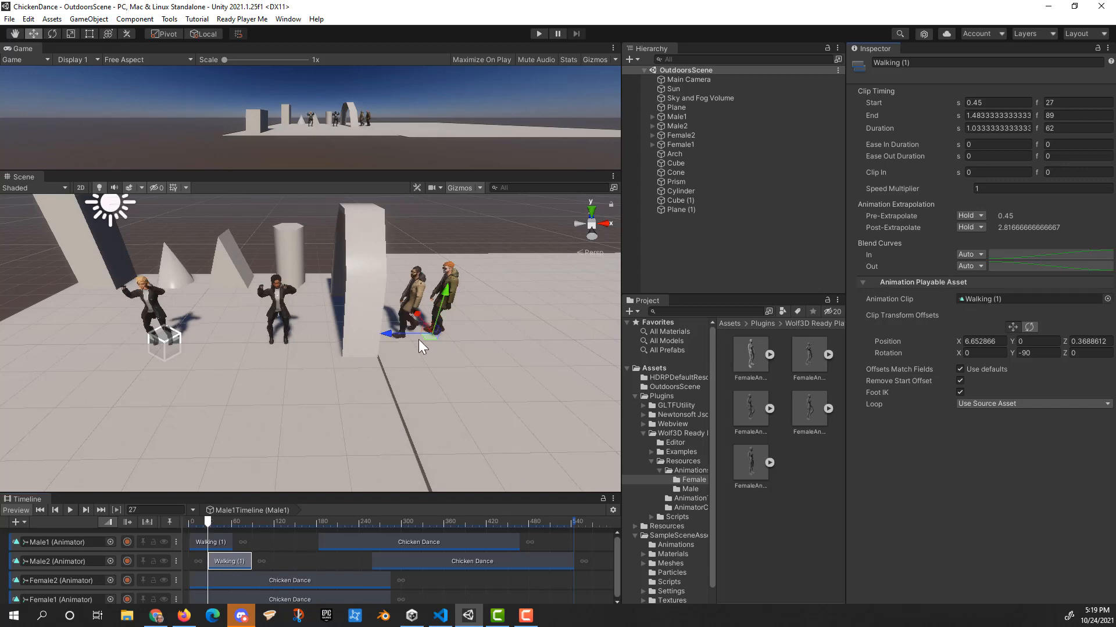
pyautogui.moveTo(390, 333); pyautogui.dragTo(447, 340)
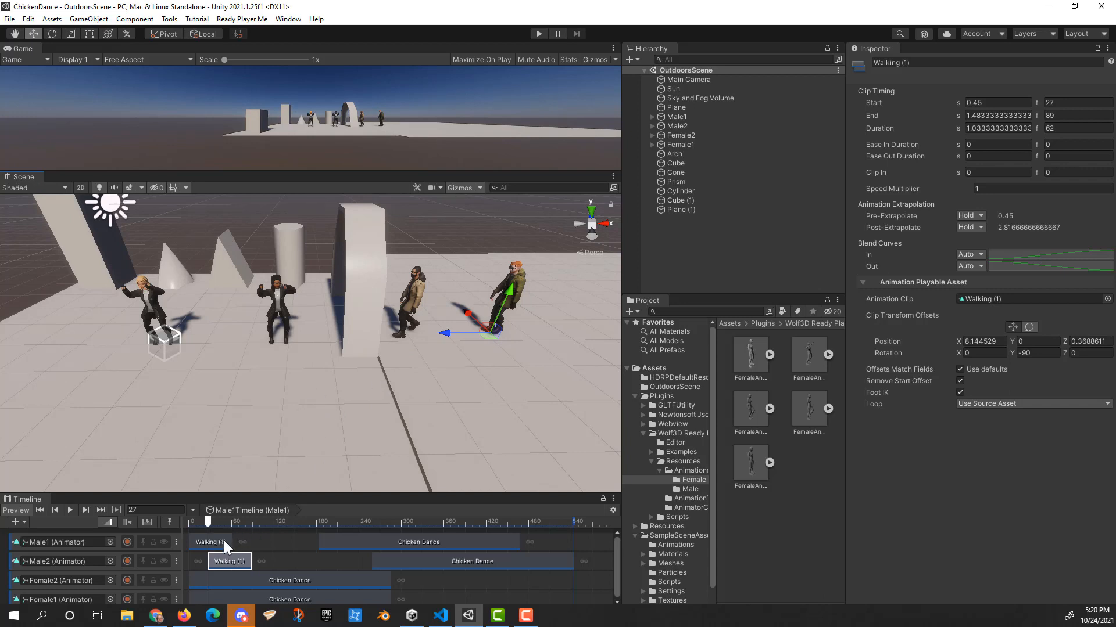
# Shift Female2's Chicken Dance clip to start at frame 217 and add the female Walk clip to that track starting at frame 13
pyautogui.moveTo(259, 580); pyautogui.dragTo(413, 578)
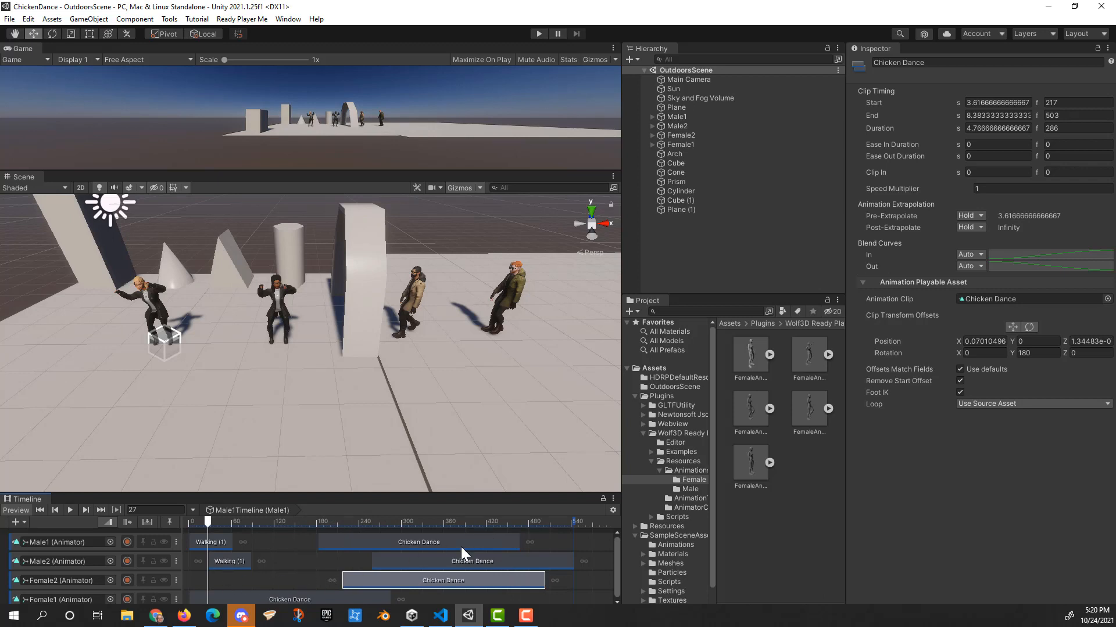
pyautogui.rightClick(218, 577)
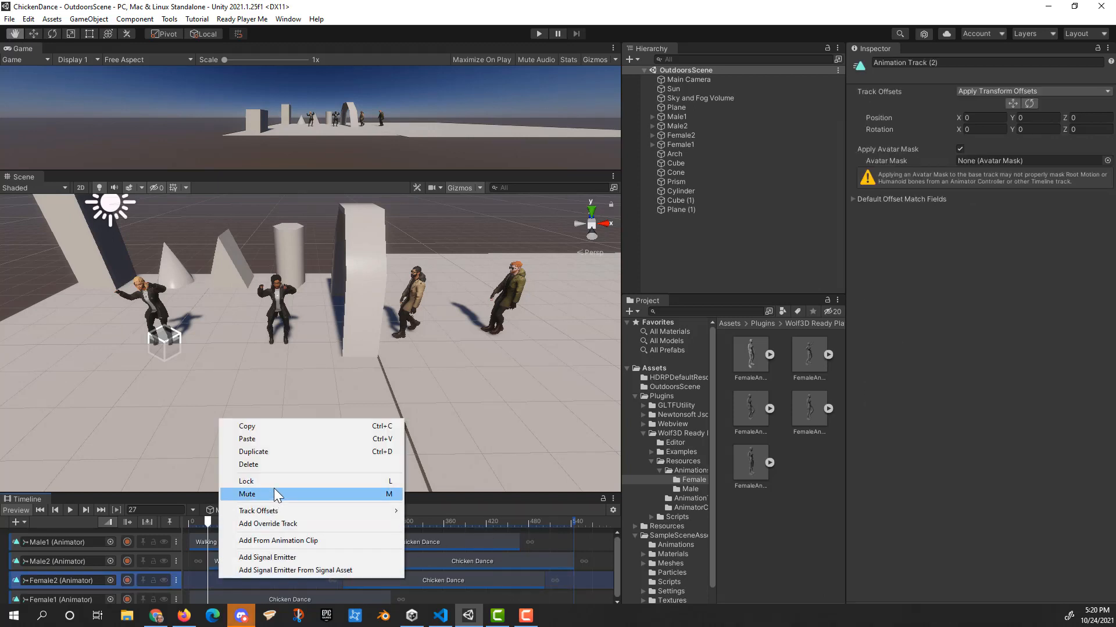
pyautogui.click(274, 542)
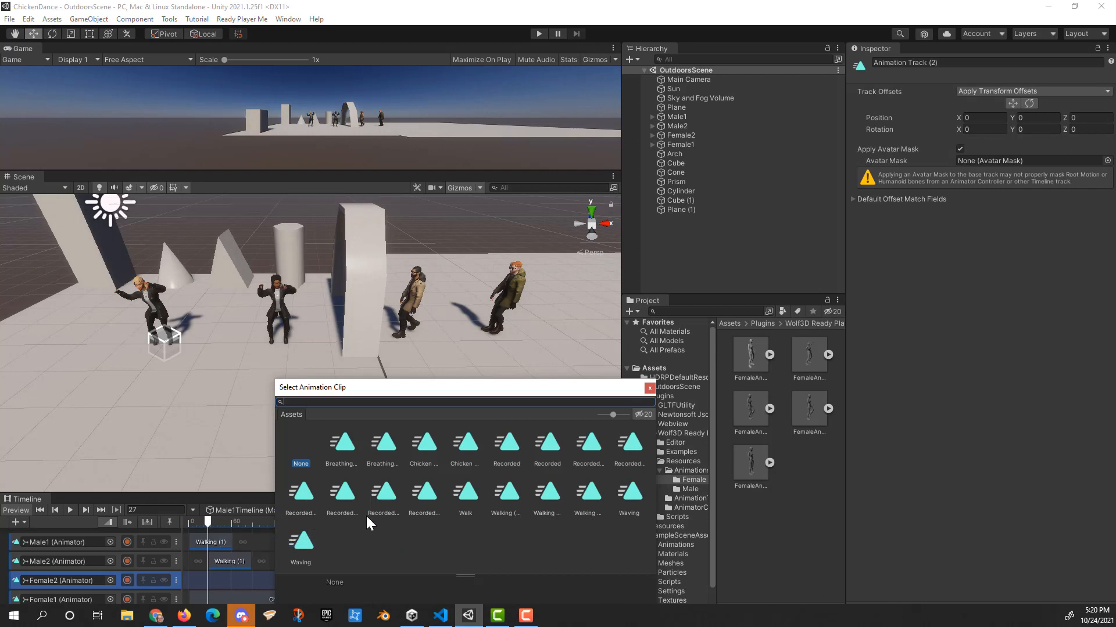
pyautogui.click(546, 492)
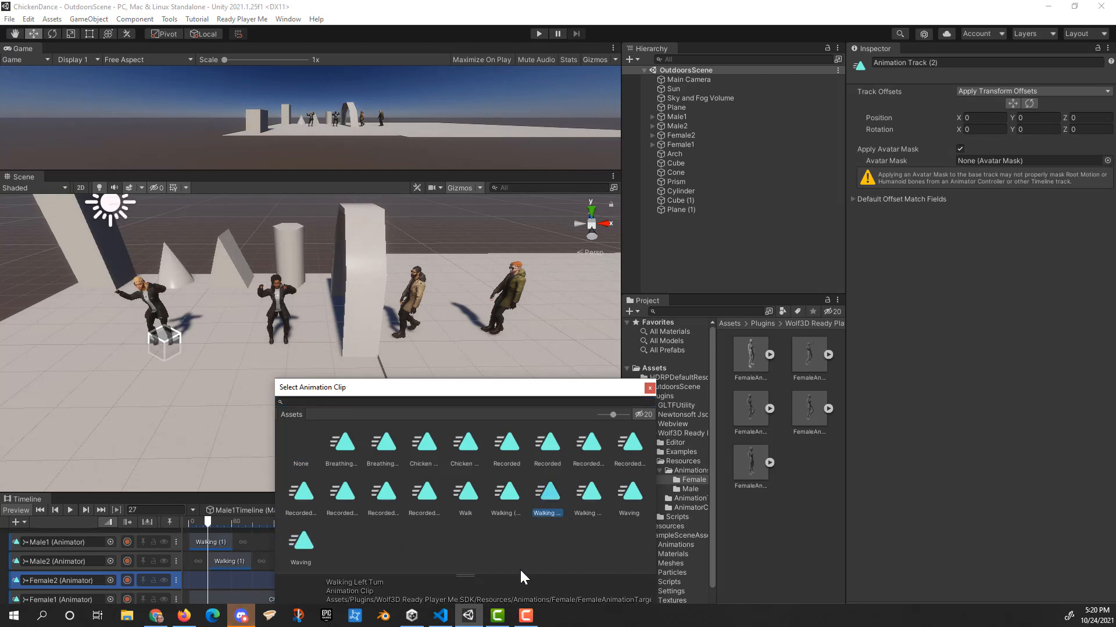
pyautogui.click(590, 493)
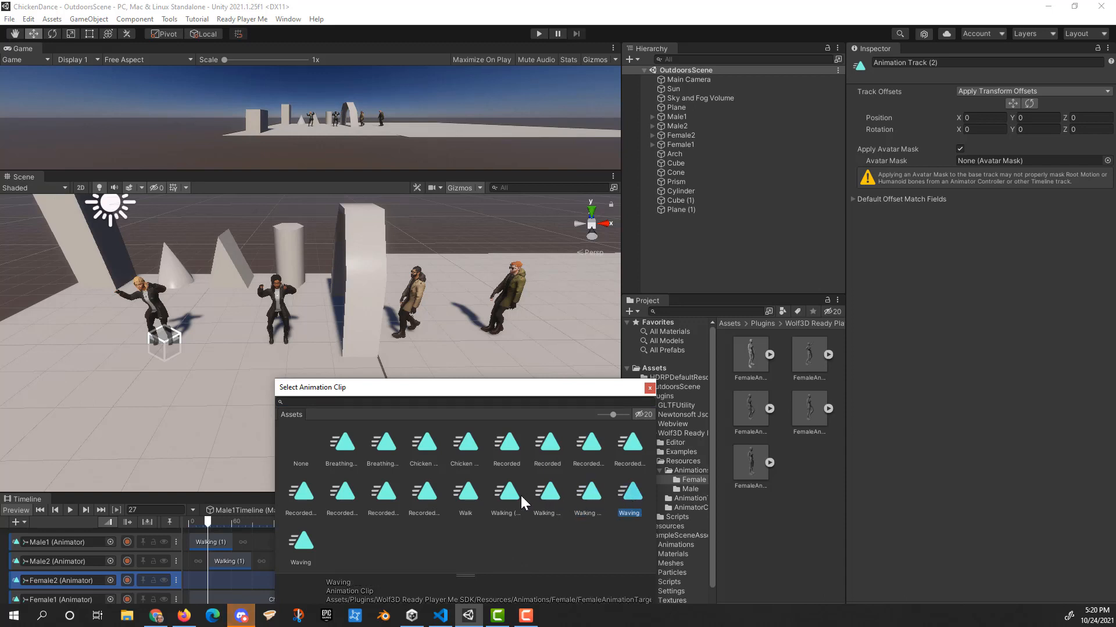
pyautogui.click(466, 494)
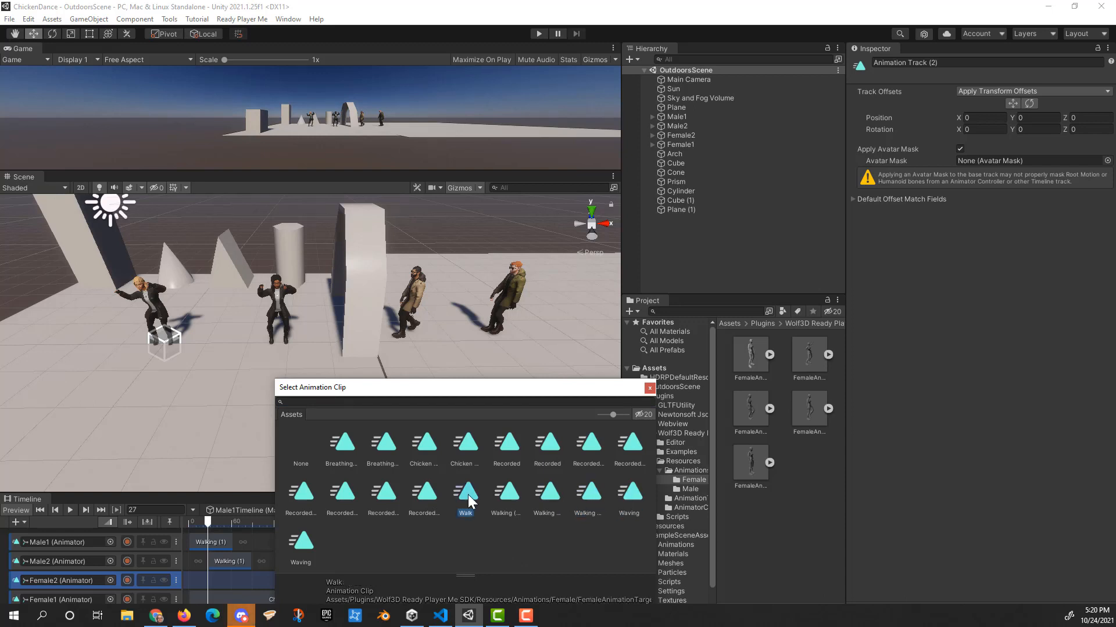
pyautogui.click(550, 490)
pyautogui.click(467, 497)
pyautogui.doubleClick(468, 498)
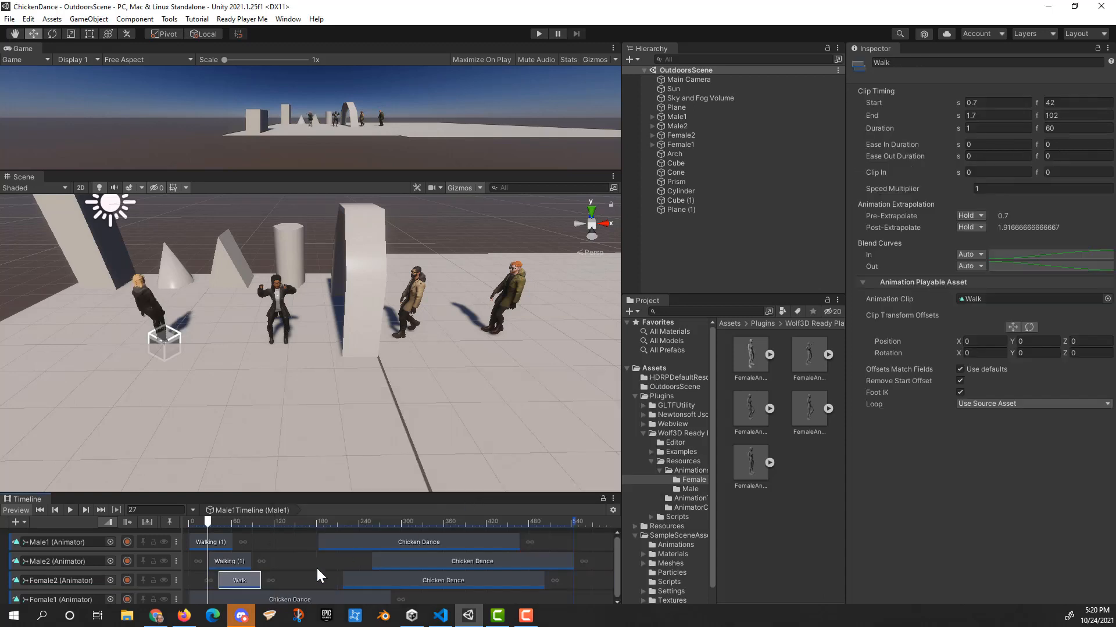
pyautogui.moveTo(254, 577)
pyautogui.mouseDown()
pyautogui.moveTo(227, 578)
pyautogui.moveTo(238, 578)
pyautogui.mouseUp()
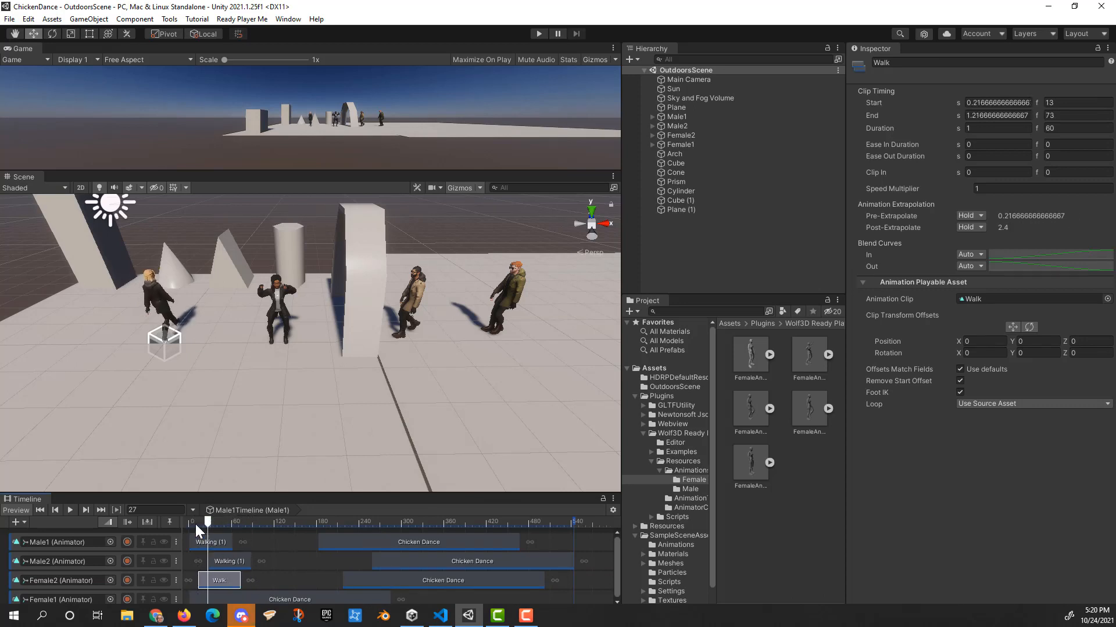
# Select Male1 to bring back its timeline and lock the Timeline window to it
pyautogui.click(167, 318)
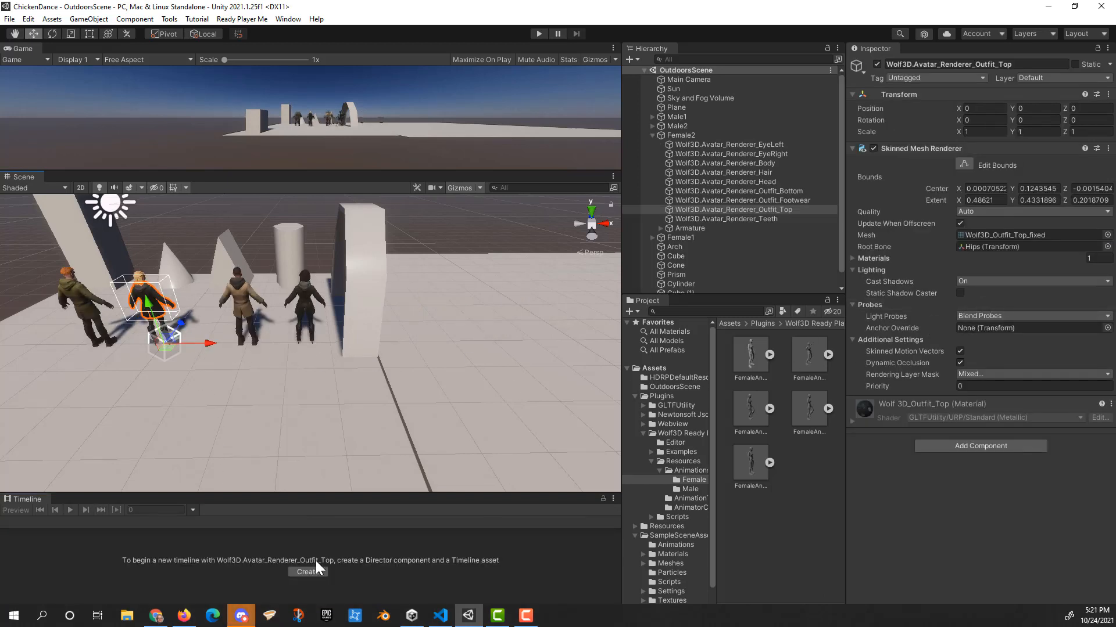
pyautogui.click(677, 116)
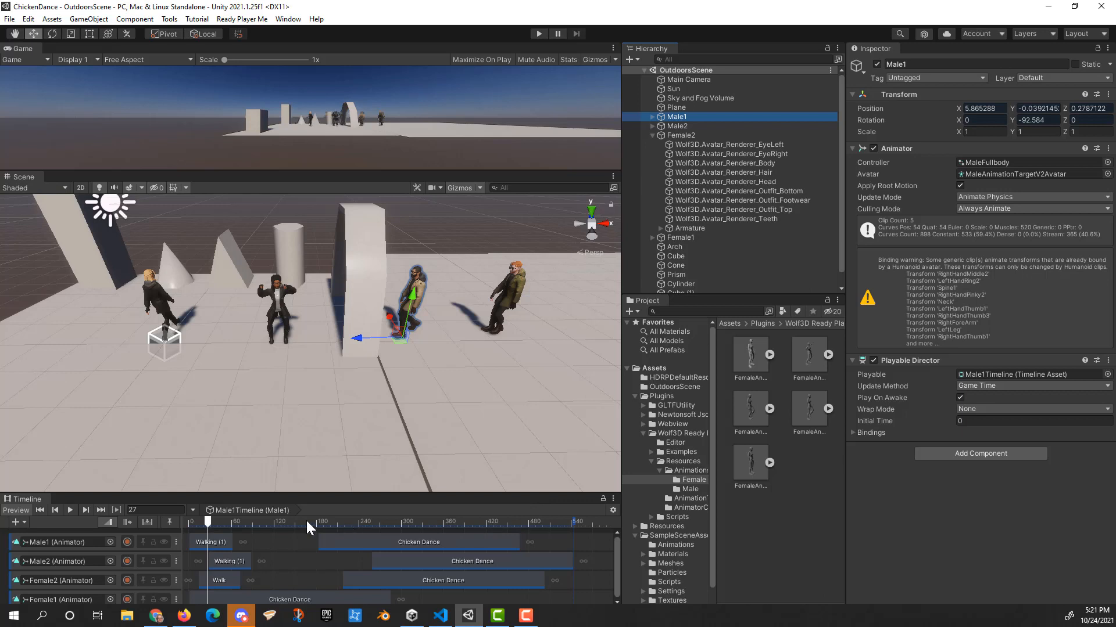
pyautogui.click(600, 500)
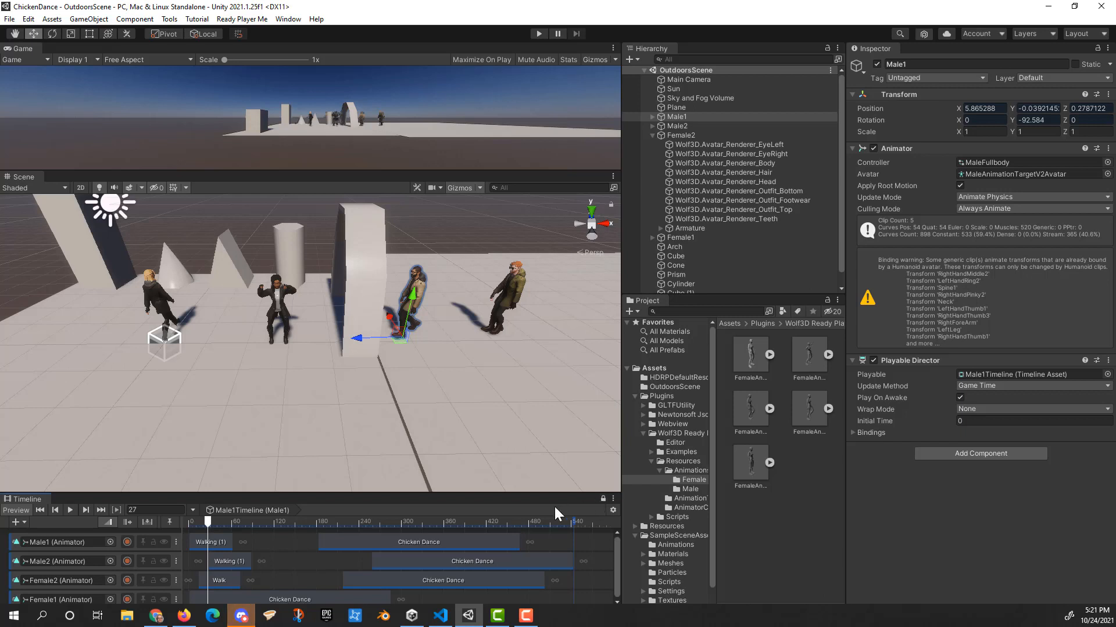
# Set Female2's Walk clip Y rotation to -90 and move its position offset behind Male1 to about X 7.36, Z 0.27, with the playhead at frame 13
pyautogui.click(216, 583)
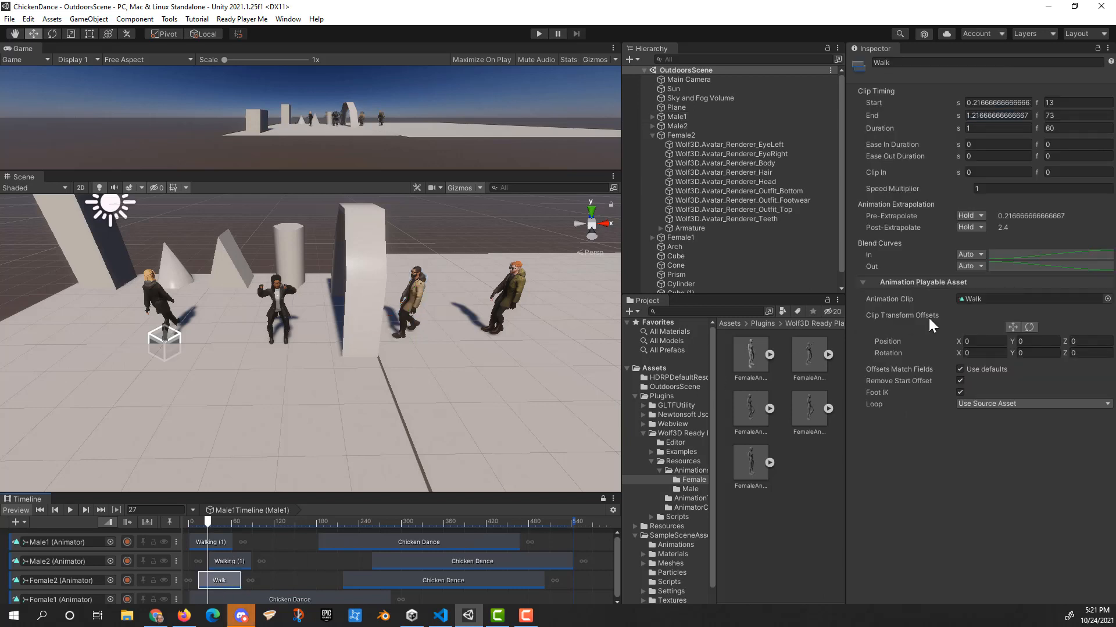
pyautogui.click(1012, 327)
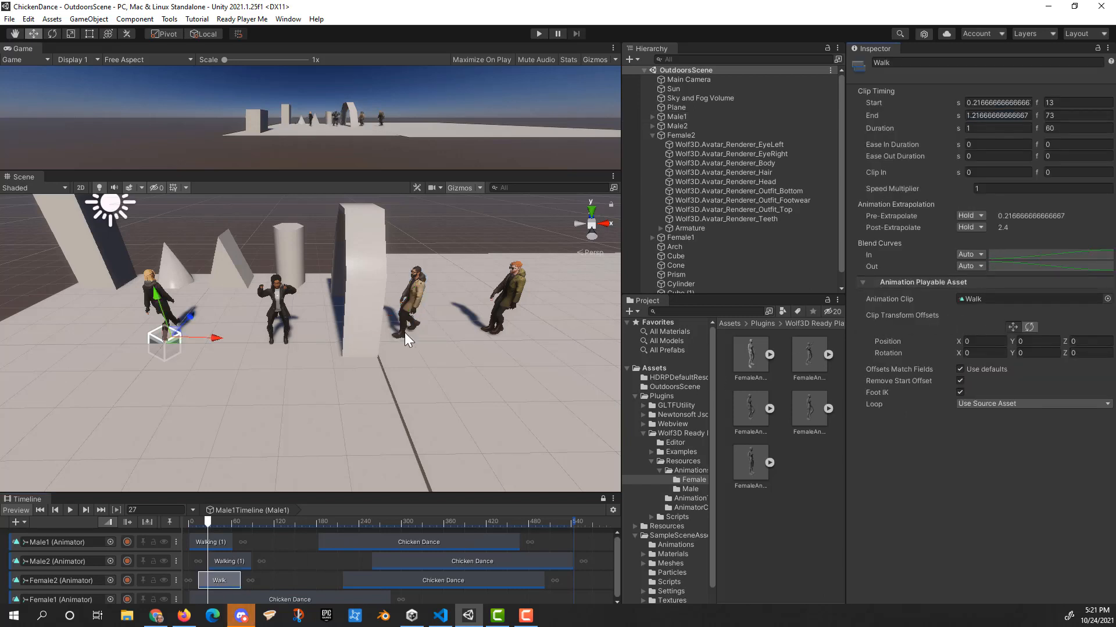
pyautogui.click(1012, 325)
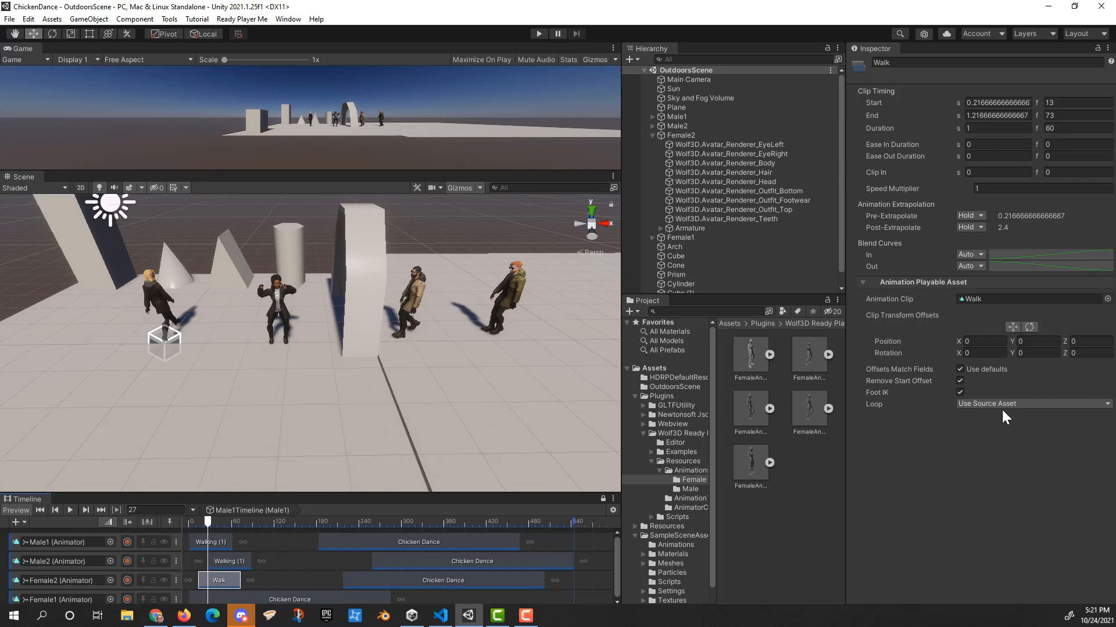
pyautogui.click(1012, 327)
pyautogui.moveTo(210, 337); pyautogui.dragTo(435, 306)
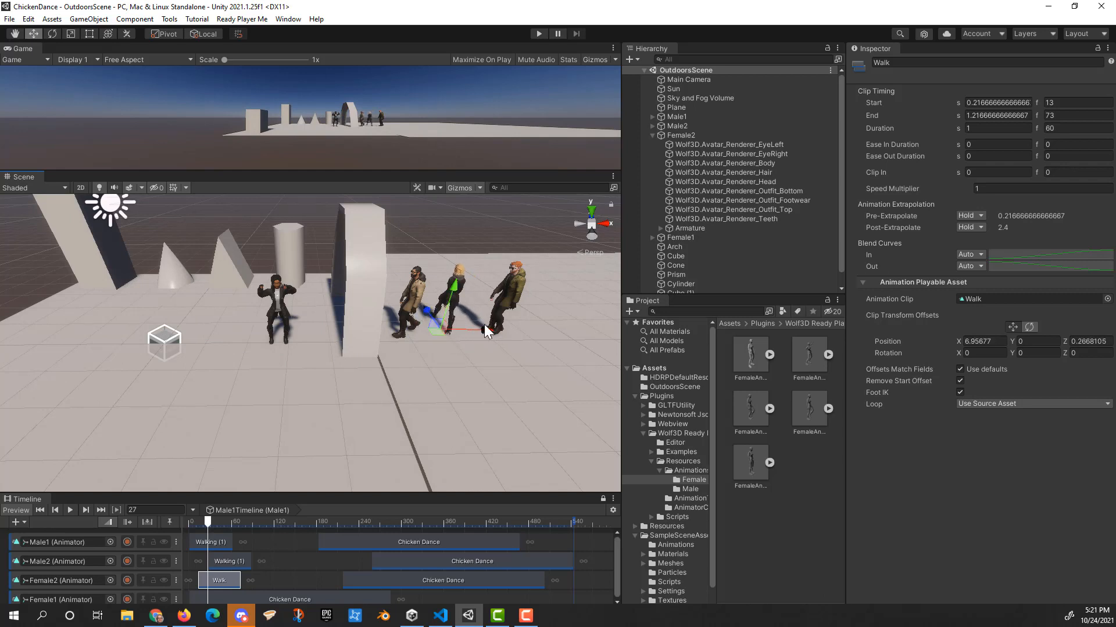
pyautogui.click(1046, 353)
pyautogui.write('-90')
pyautogui.click(197, 528)
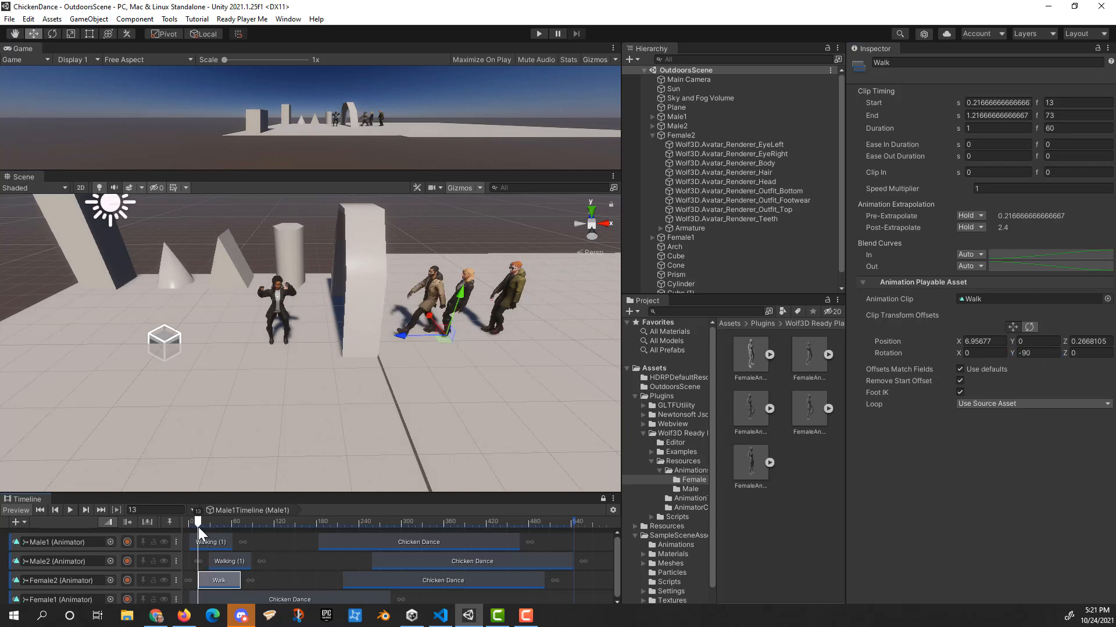
pyautogui.moveTo(398, 337); pyautogui.dragTo(414, 338)
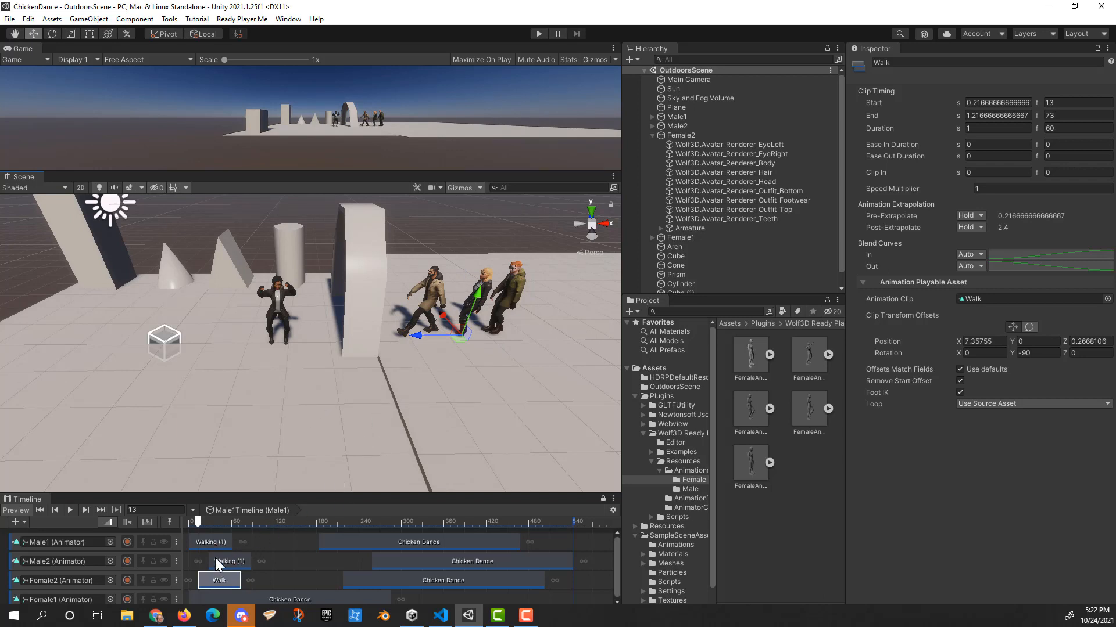
# Shift the Chicken Dance clip on the Female1 track to start at frame 294
pyautogui.scroll(-1, 289, 554)
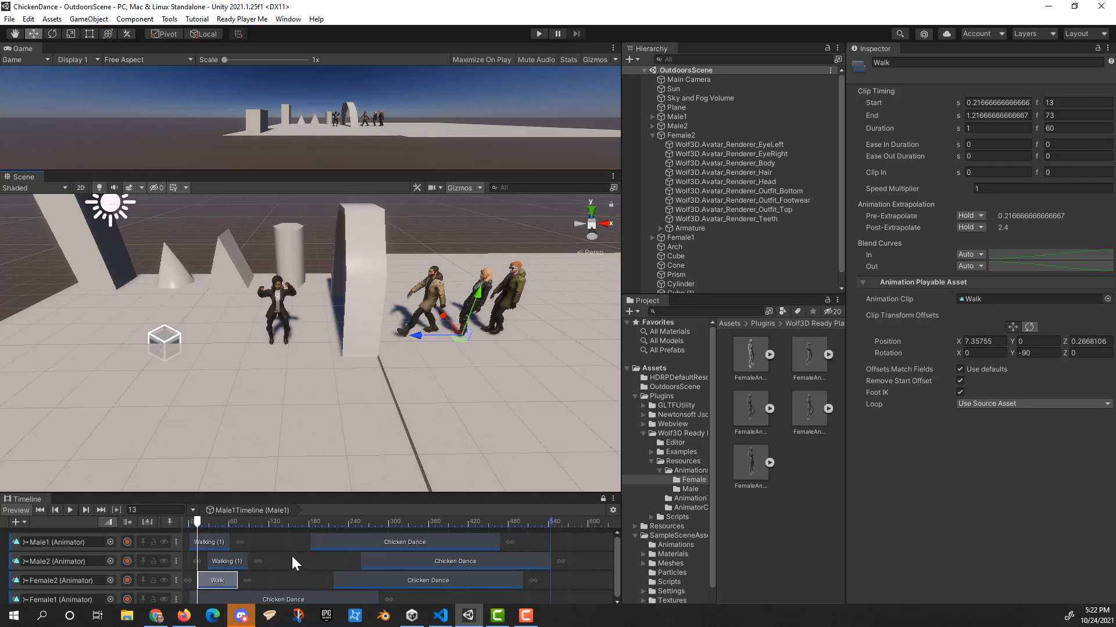
pyautogui.scroll(1, 293, 555)
pyautogui.click(307, 599)
pyautogui.moveTo(307, 598); pyautogui.dragTo(514, 599)
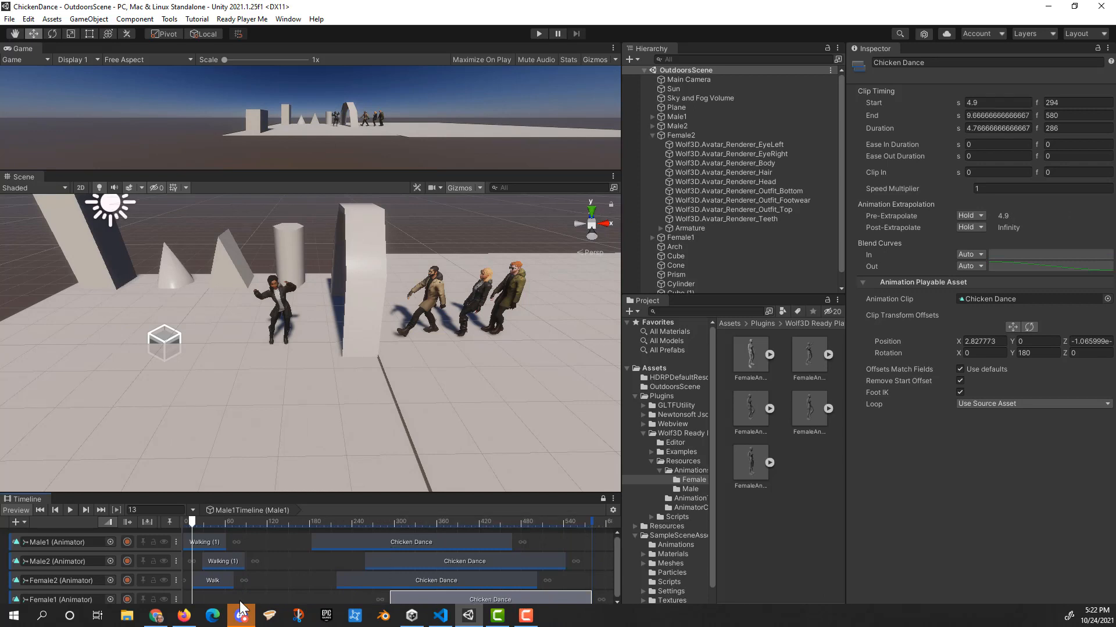
# Copy Female2's Walk clip onto the Female1 track and place it to start at frame 52
pyautogui.rightClick(220, 583)
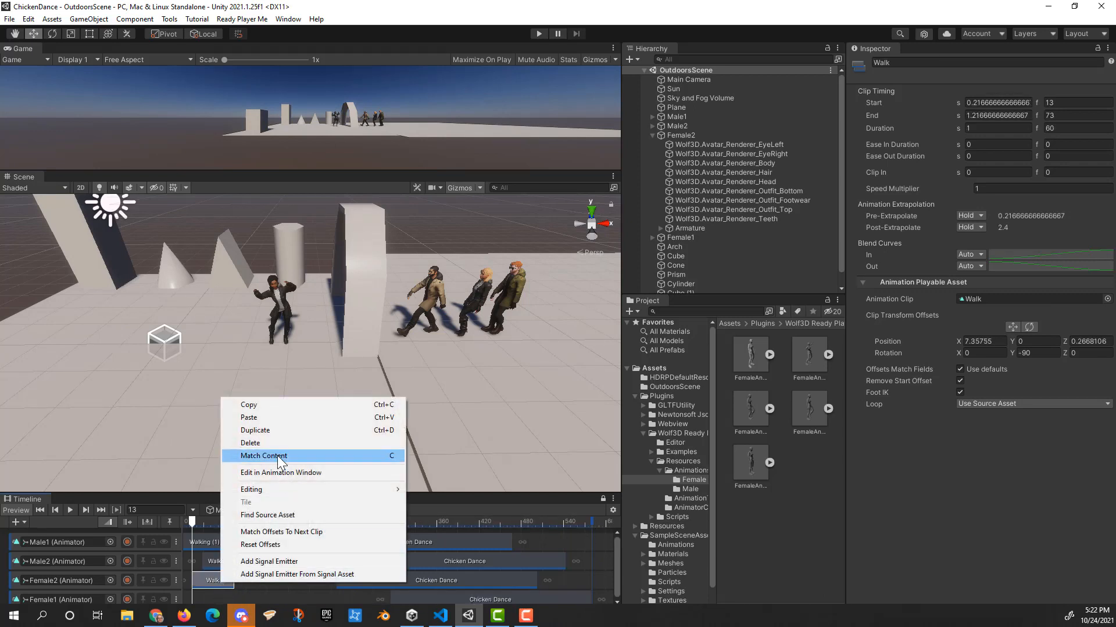
pyautogui.click(273, 407)
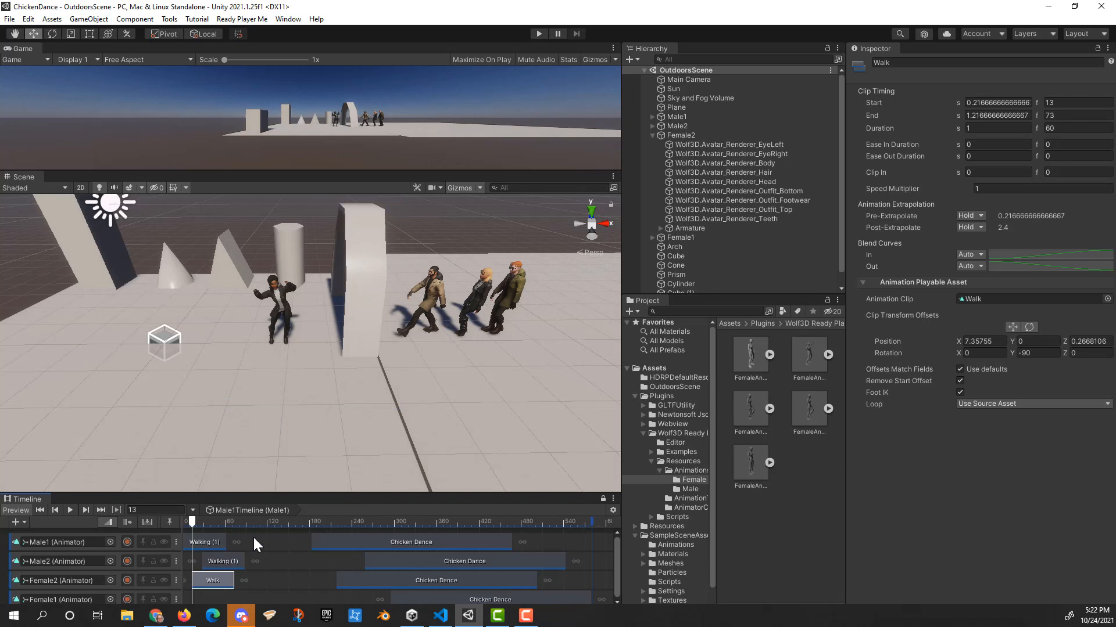
pyautogui.rightClick(243, 598)
pyautogui.click(281, 454)
pyautogui.moveTo(261, 603); pyautogui.dragTo(241, 599)
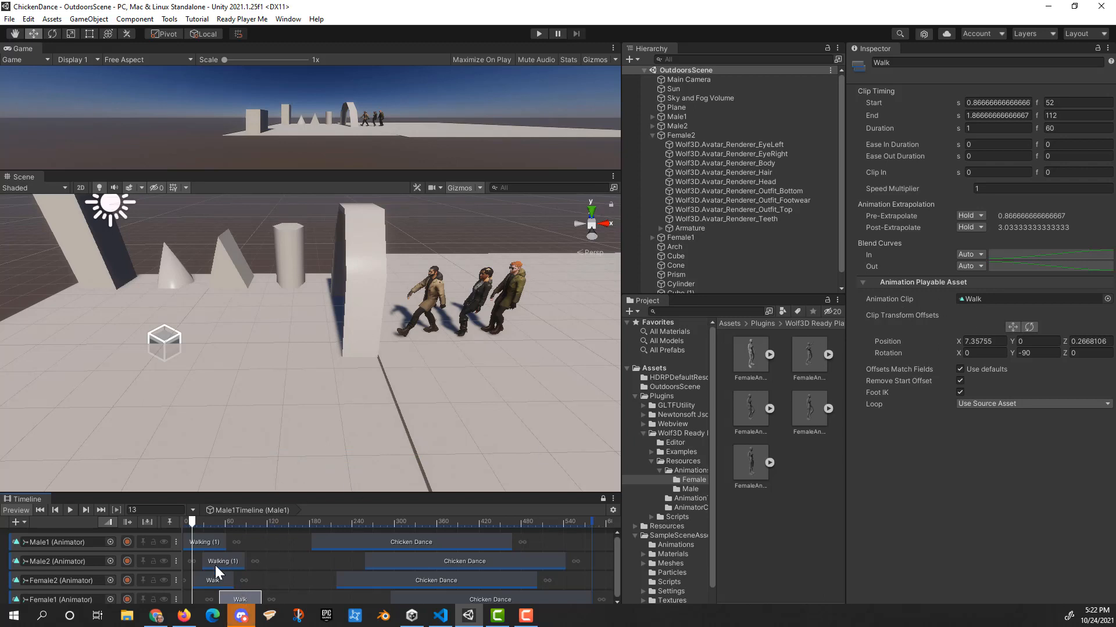
# Move the position offset of Female1's Walk clip behind the other characters to about X 8.94
pyautogui.moveTo(194, 520)
pyautogui.mouseDown()
pyautogui.moveTo(208, 521)
pyautogui.moveTo(180, 530)
pyautogui.mouseUp()
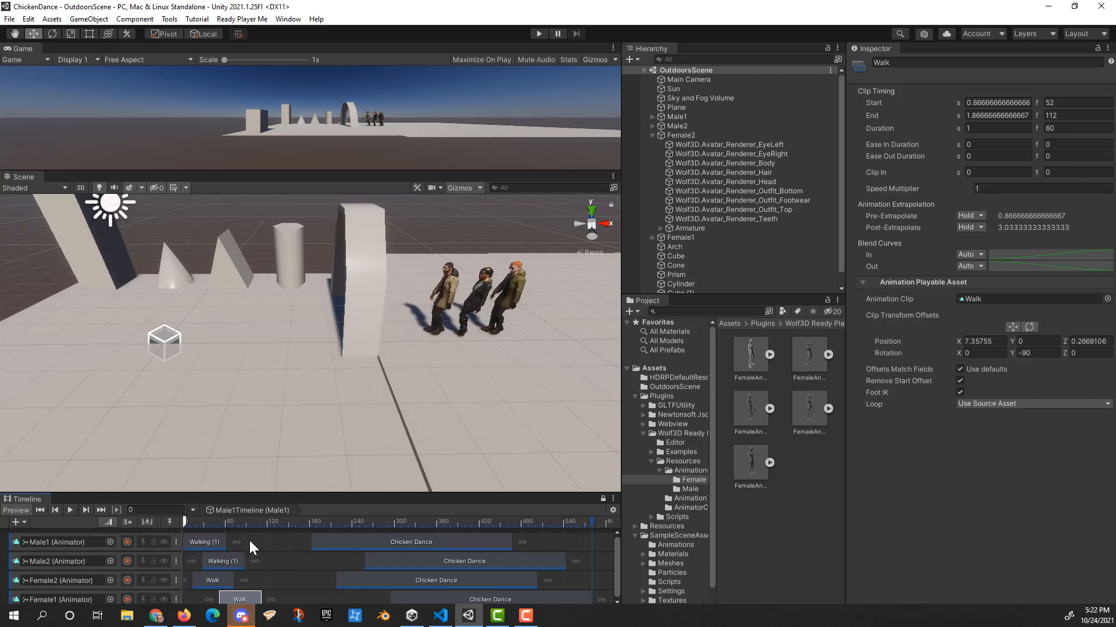
pyautogui.click(1012, 327)
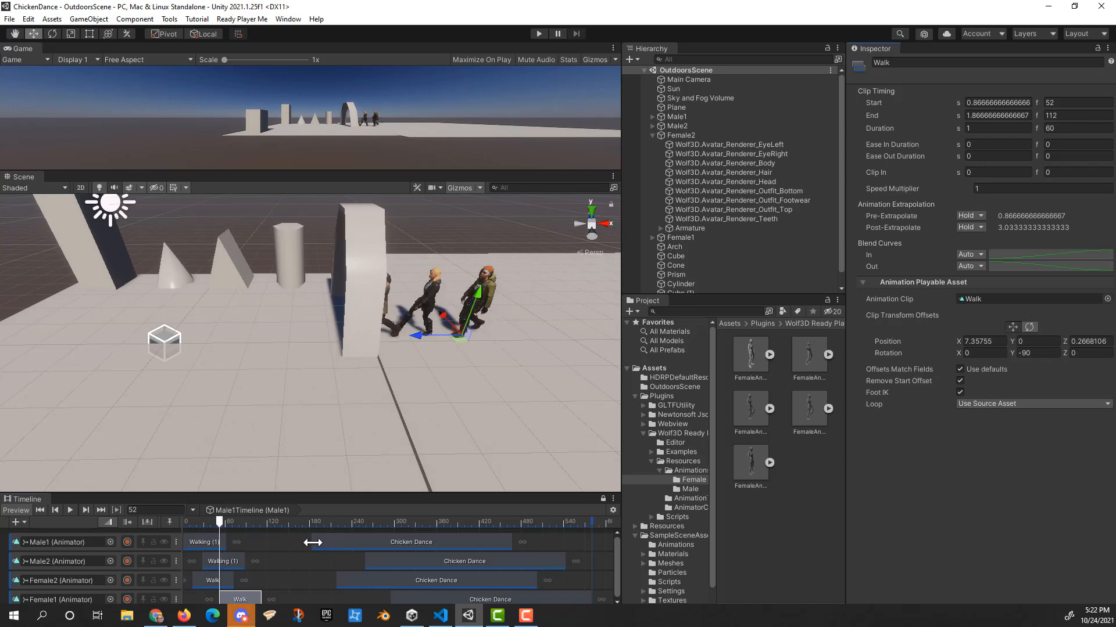
pyautogui.moveTo(416, 335); pyautogui.dragTo(480, 335)
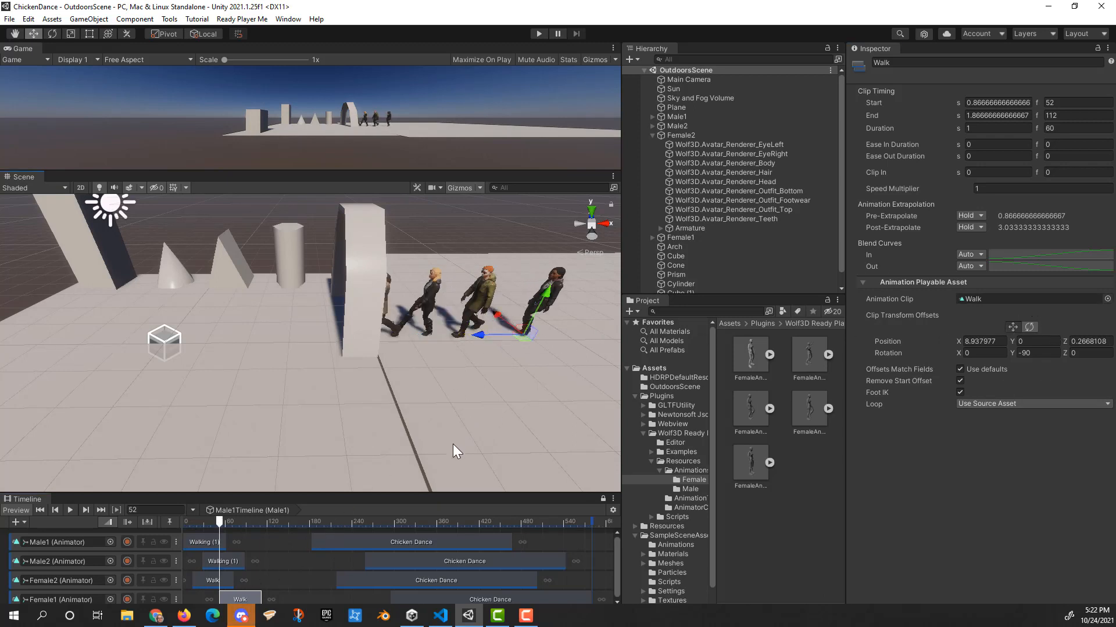
# Extend Male1's Walking (1) clip to end shortly before its Chicken Dance clip and scrub the opening frames to preview the walk
pyautogui.moveTo(222, 518); pyautogui.dragTo(166, 528)
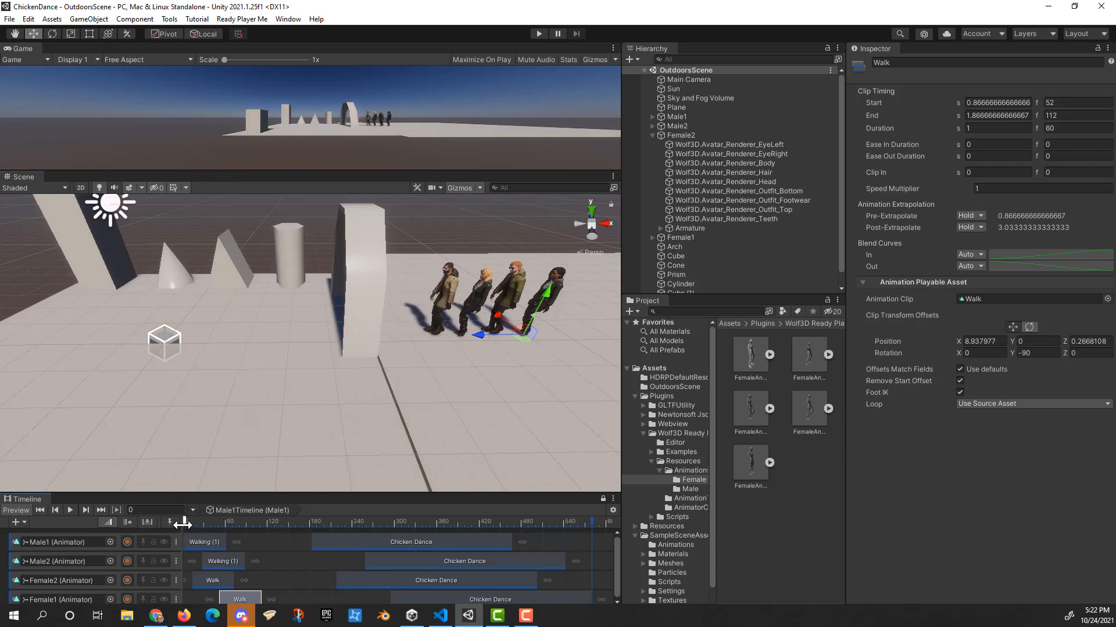
pyautogui.moveTo(186, 523)
pyautogui.mouseDown()
pyautogui.moveTo(280, 524)
pyautogui.moveTo(201, 528)
pyautogui.mouseUp()
pyautogui.moveTo(190, 528); pyautogui.dragTo(289, 539)
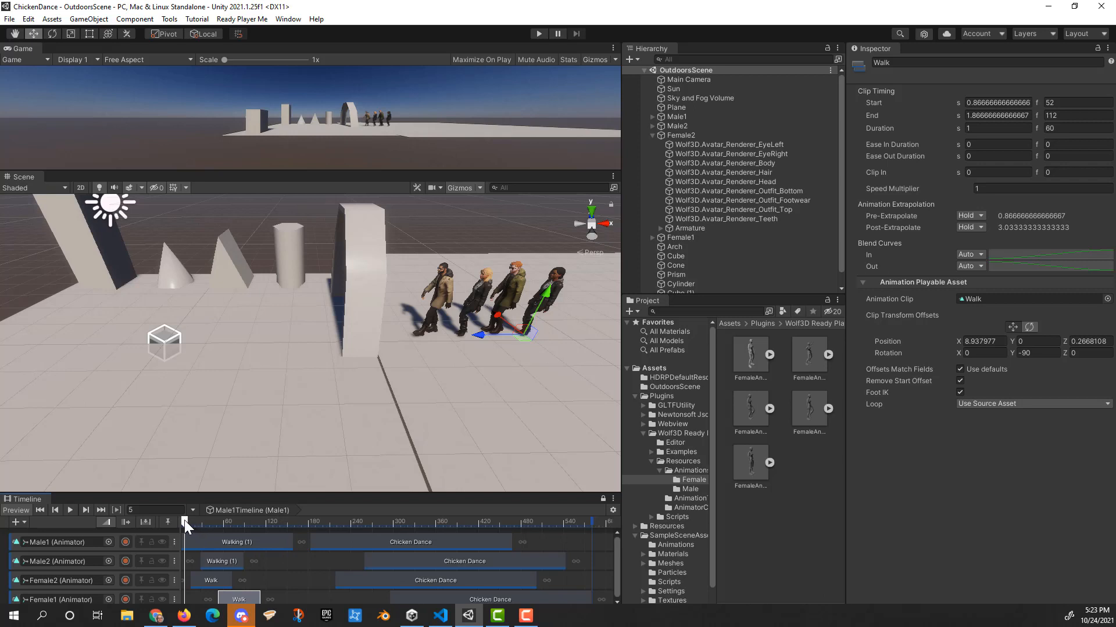
pyautogui.moveTo(184, 521)
pyautogui.mouseDown()
pyautogui.moveTo(284, 518)
pyautogui.moveTo(189, 533)
pyautogui.mouseUp()
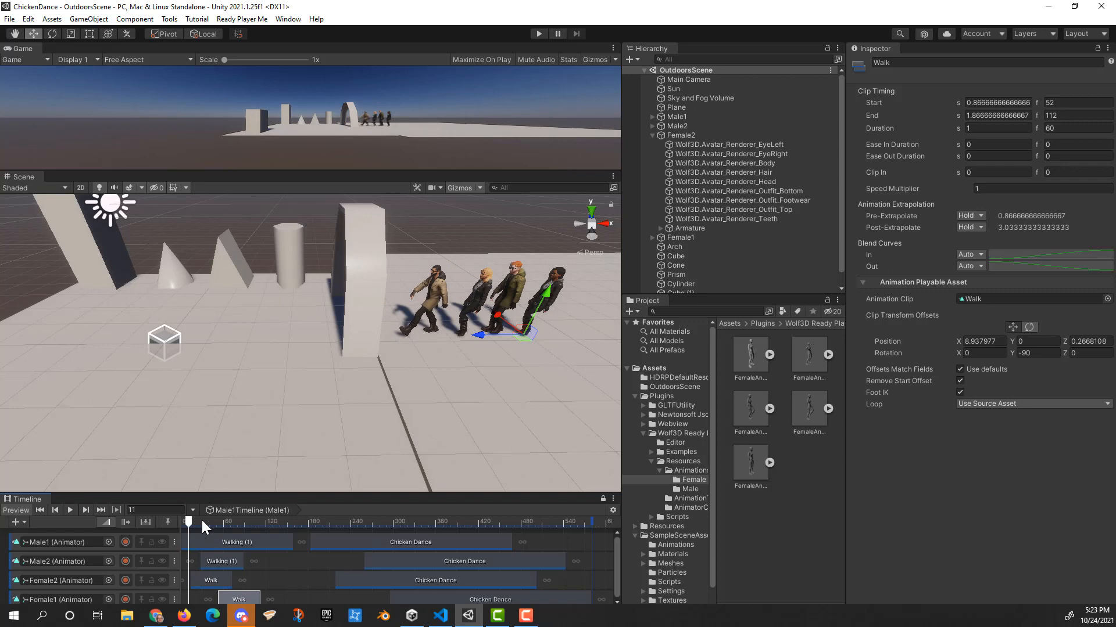
# Turn looping on for Male1's Walking (1) clip and set it to end at frame 129
pyautogui.rightClick(221, 543)
pyautogui.click(290, 546)
pyautogui.moveTo(288, 547); pyautogui.dragTo(224, 554)
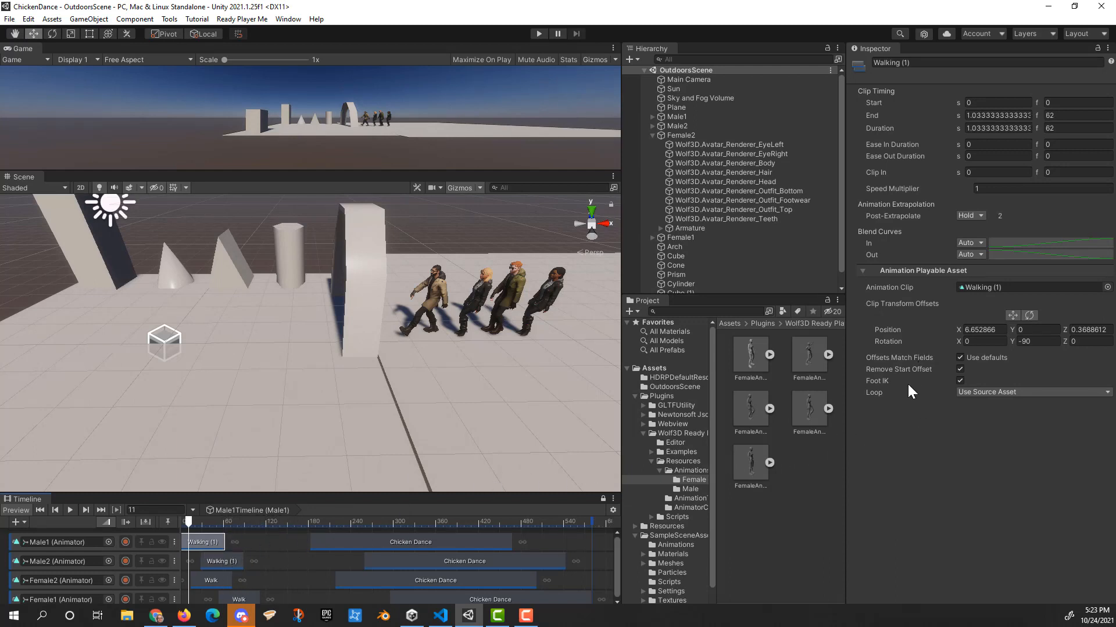
pyautogui.click(978, 391)
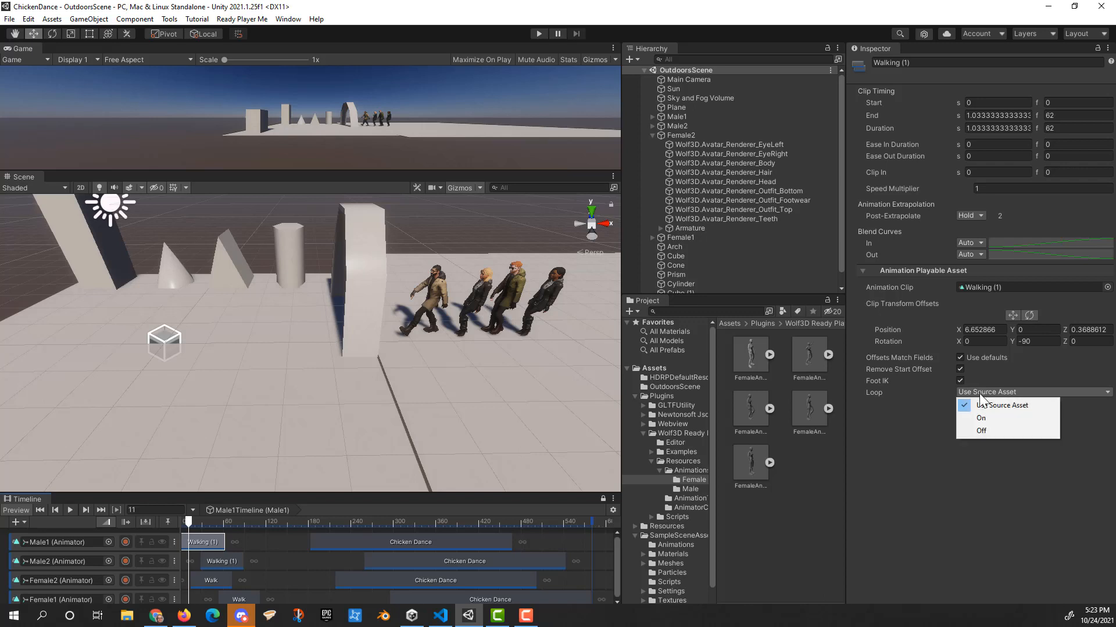
pyautogui.click(981, 417)
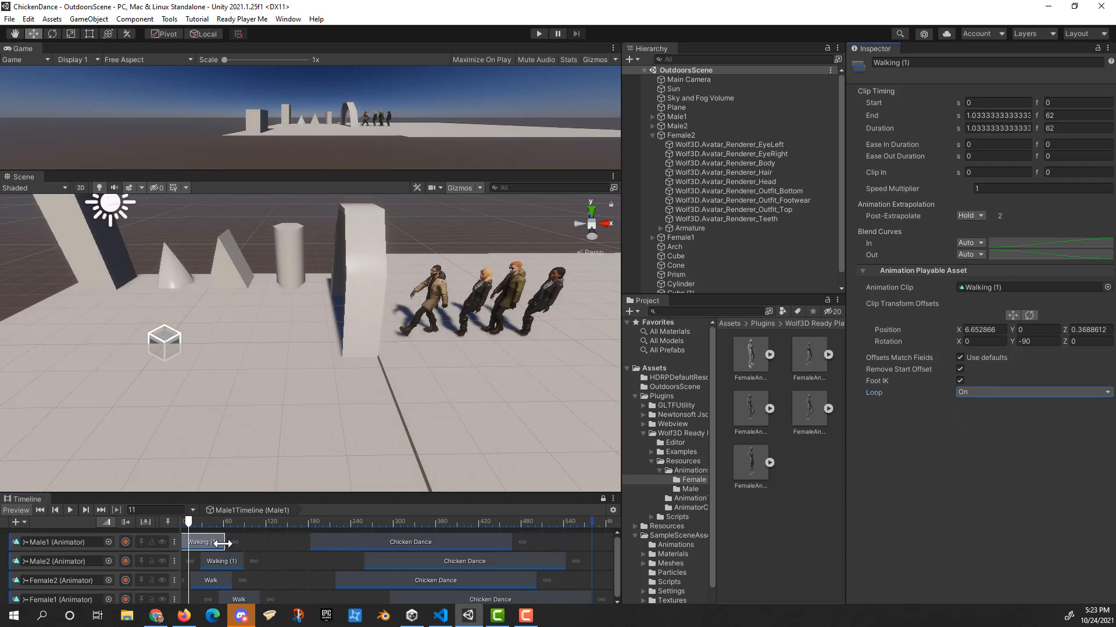
pyautogui.moveTo(222, 543); pyautogui.dragTo(309, 542)
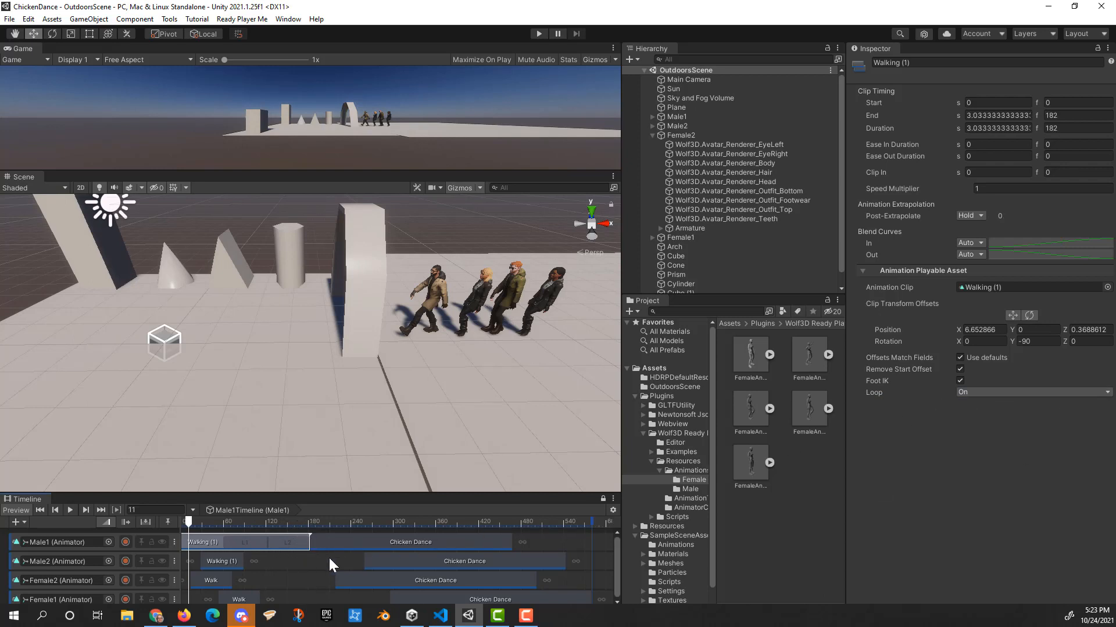
pyautogui.moveTo(186, 524); pyautogui.dragTo(273, 545)
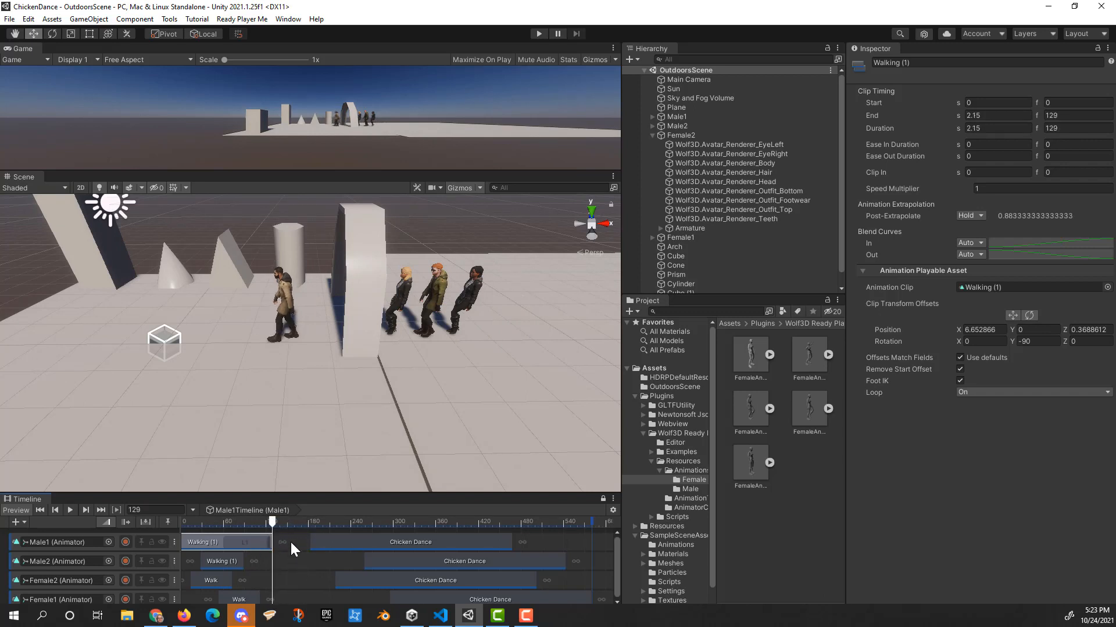
# Add a Walking Left Turn (1) clip to the Male1 track, starting at frame 129 directly after the walk
pyautogui.rightClick(290, 541)
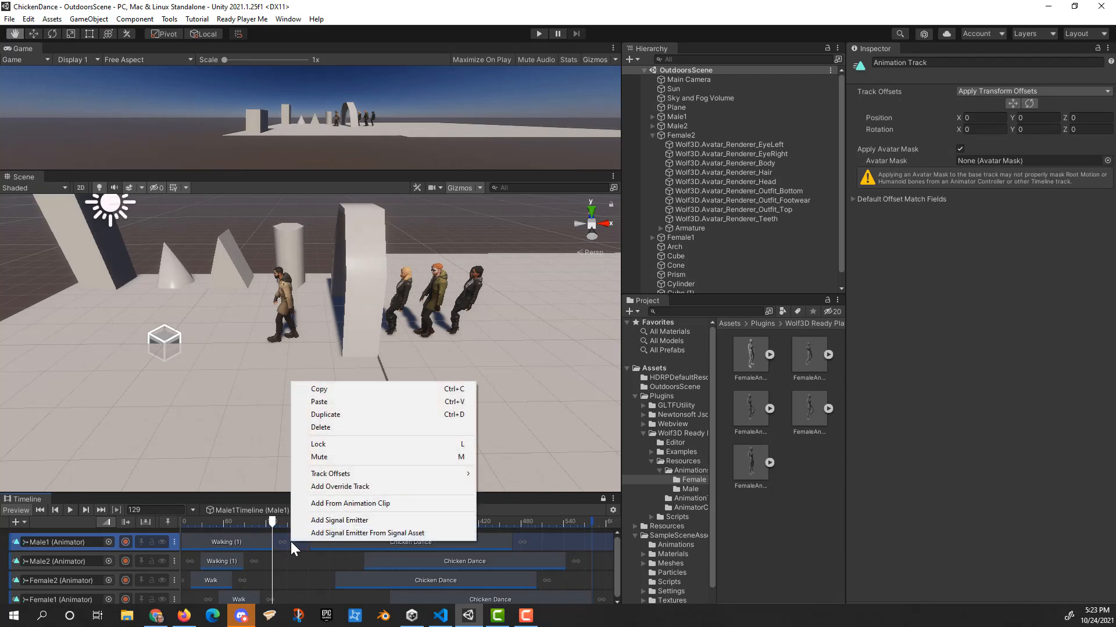
pyautogui.click(329, 502)
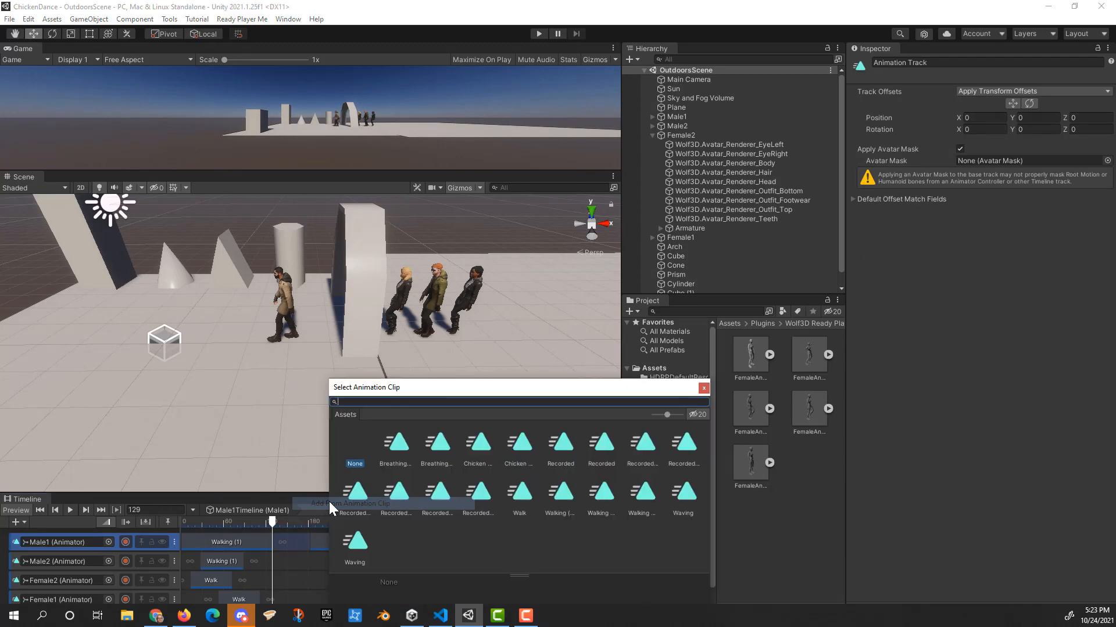
pyautogui.click(643, 495)
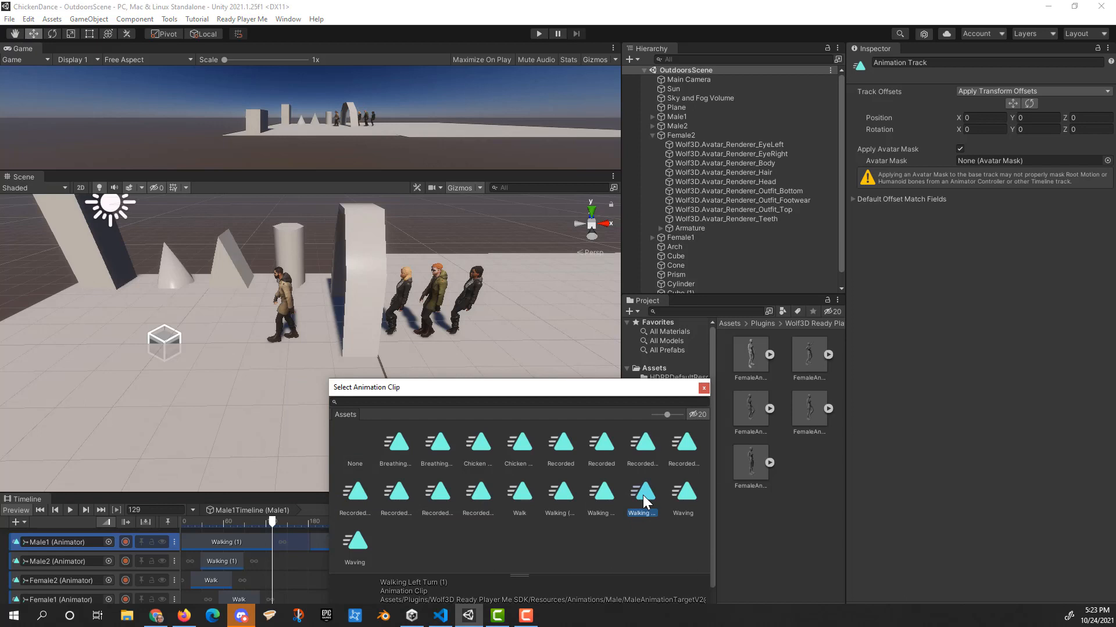
pyautogui.doubleClick(642, 495)
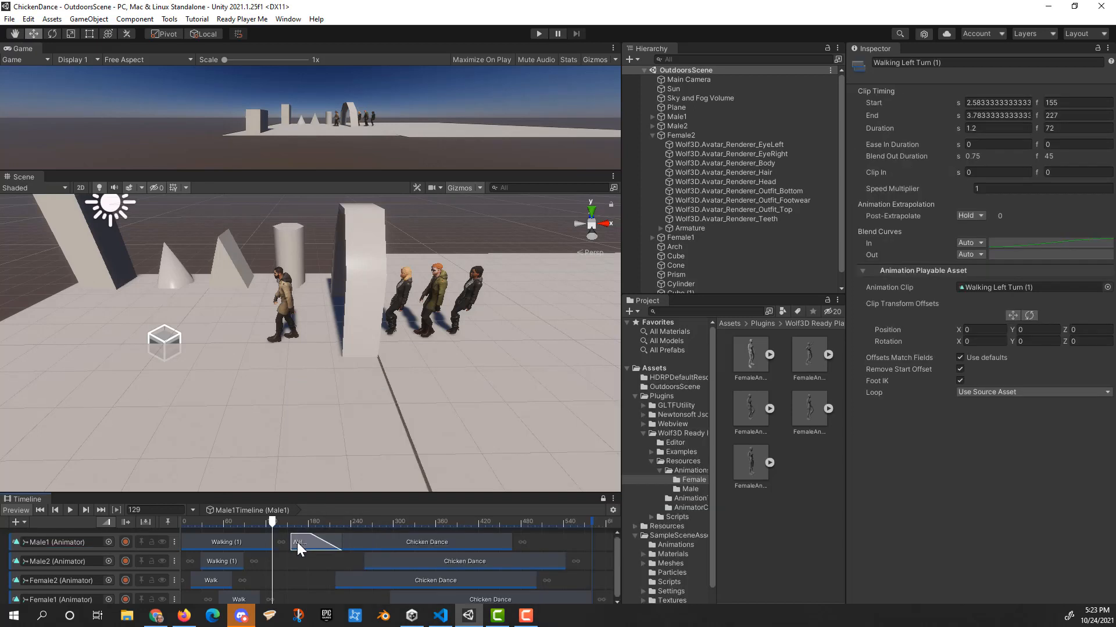
pyautogui.moveTo(295, 545); pyautogui.dragTo(284, 545)
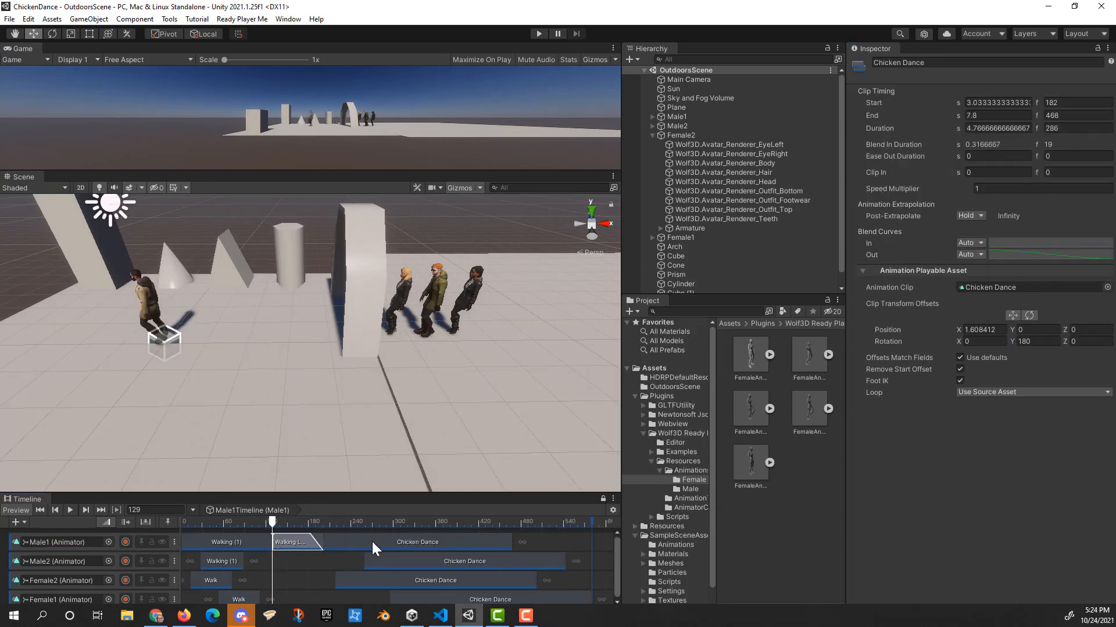
# Move Male1's Chicken Dance clip to frame 217 and match the Walking Left Turn (1) clip's offsets to the previous clip
pyautogui.moveTo(372, 542); pyautogui.dragTo(396, 541)
pyautogui.moveTo(272, 521)
pyautogui.mouseDown()
pyautogui.moveTo(246, 520)
pyautogui.moveTo(280, 521)
pyautogui.moveTo(266, 526)
pyautogui.mouseUp()
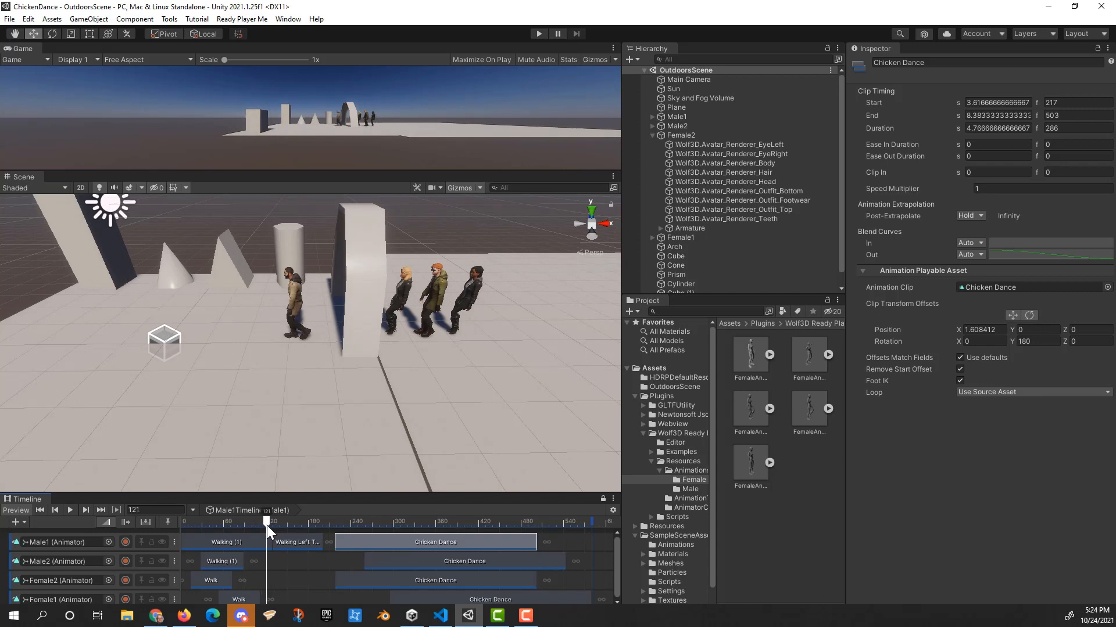
pyautogui.rightClick(294, 538)
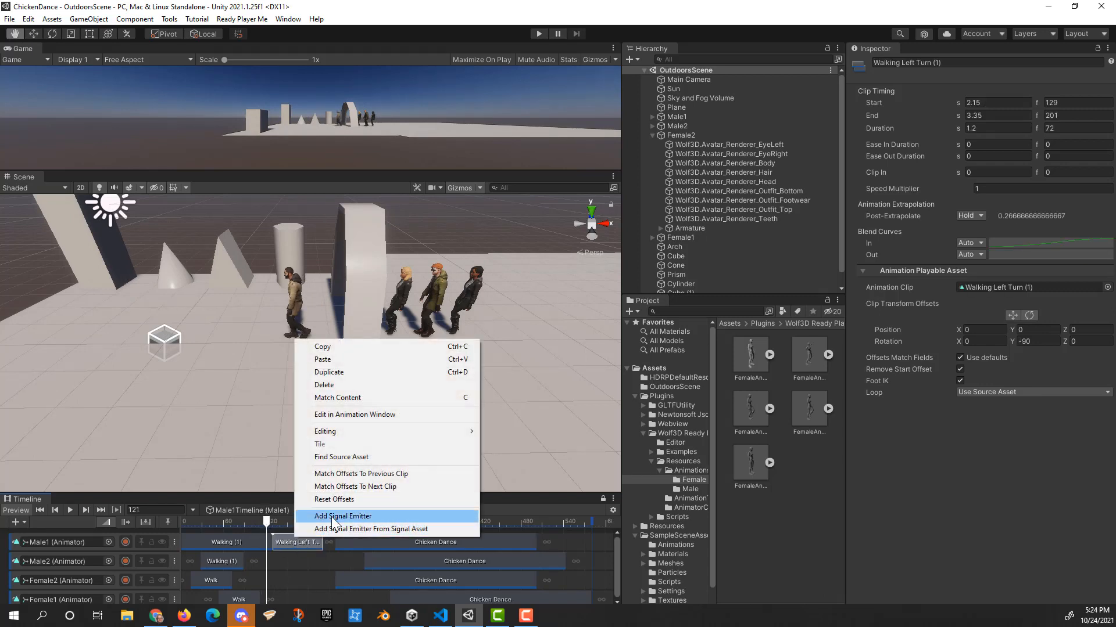
pyautogui.click(356, 474)
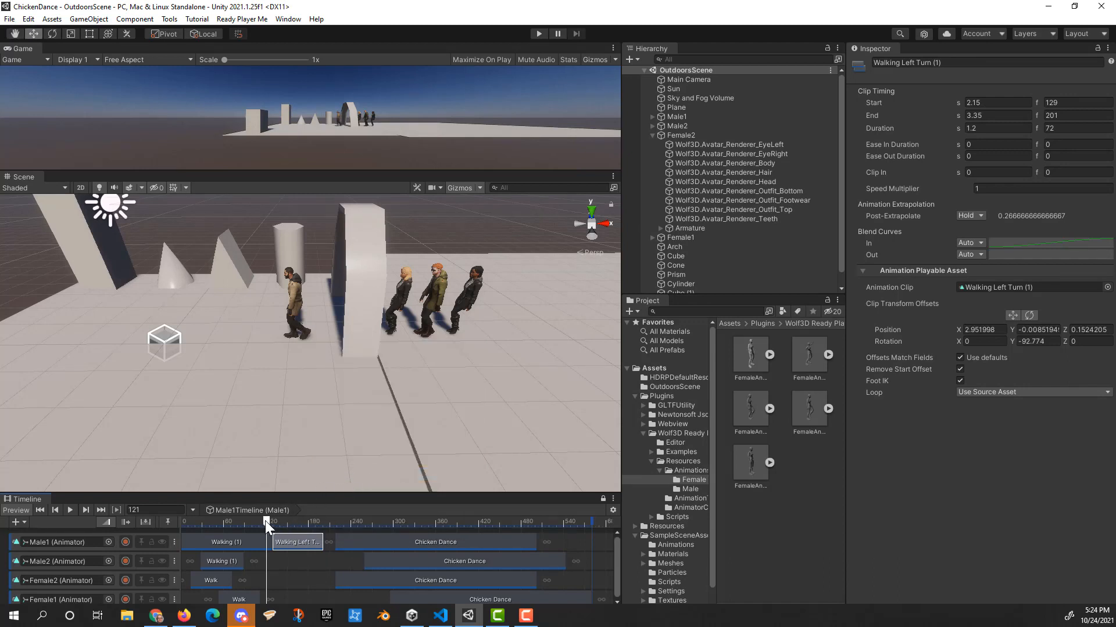
pyautogui.moveTo(265, 521); pyautogui.dragTo(303, 526)
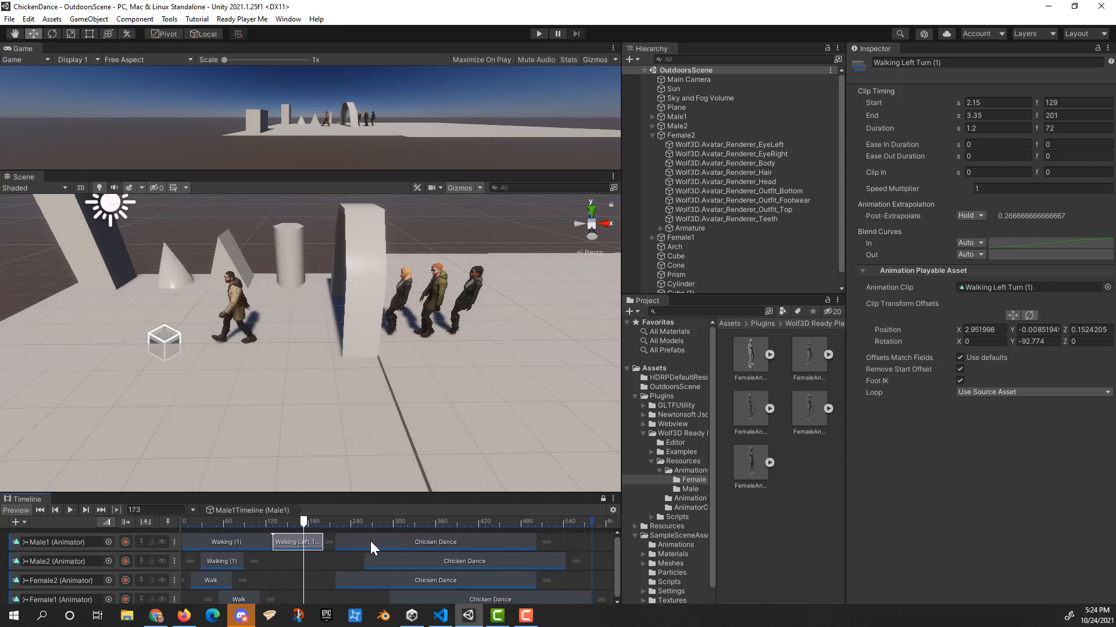
# Loop and extend Male1's Walking Left Turn (1) clip to frame 217, overlapping it with Chicken Dance starting at frame 191
pyautogui.click(982, 393)
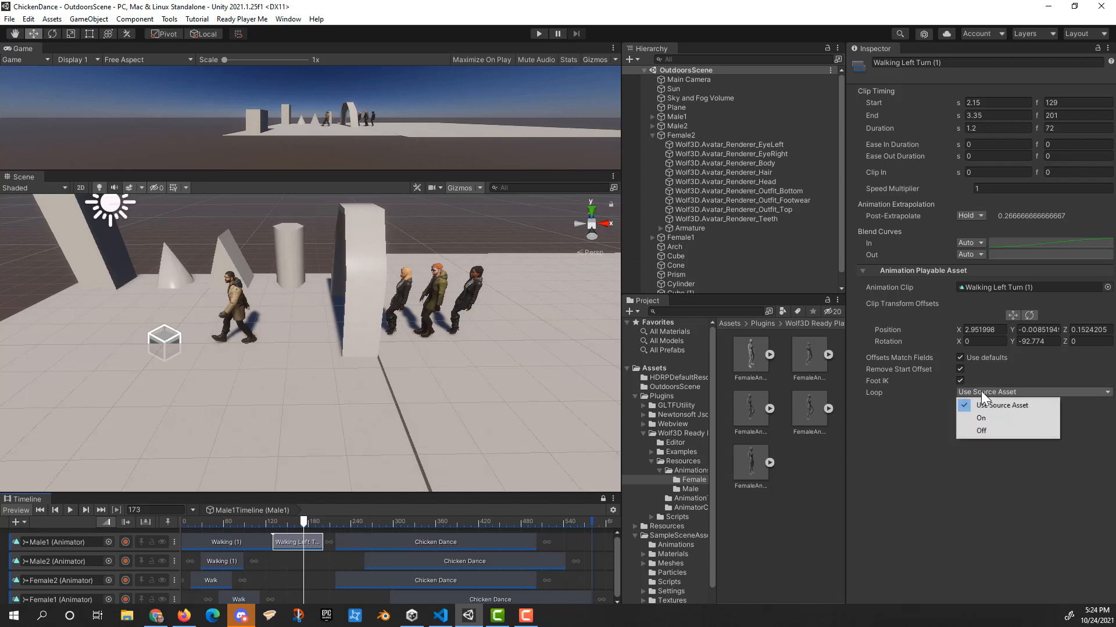
pyautogui.click(986, 417)
pyautogui.moveTo(407, 543); pyautogui.dragTo(436, 543)
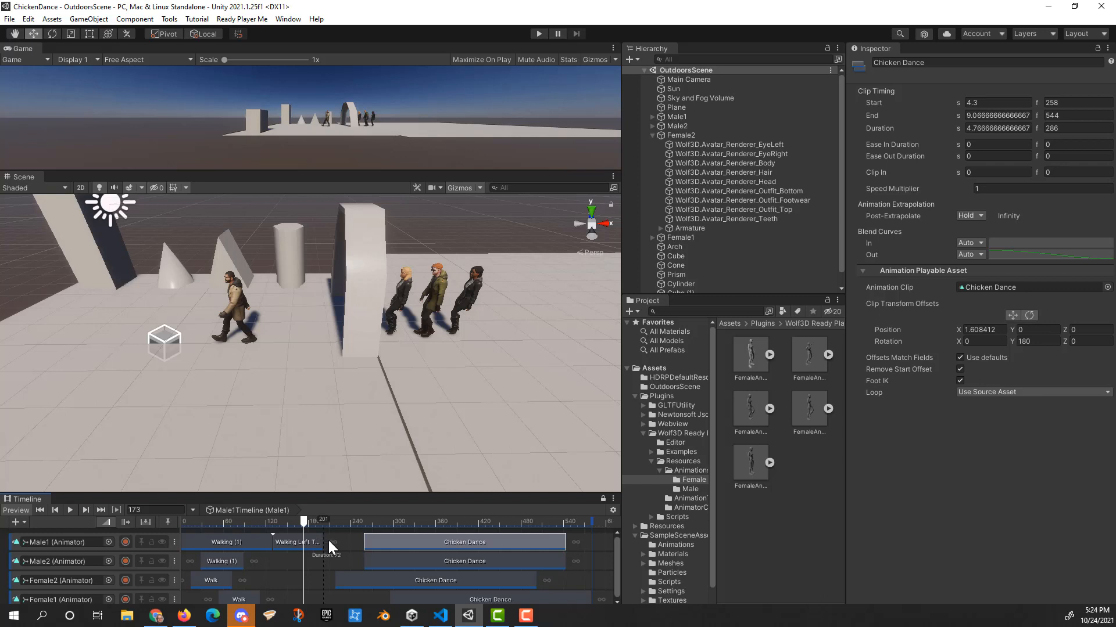
pyautogui.moveTo(329, 540)
pyautogui.mouseDown()
pyautogui.moveTo(308, 517)
pyautogui.moveTo(328, 528)
pyautogui.mouseUp()
pyautogui.moveTo(400, 538); pyautogui.dragTo(353, 550)
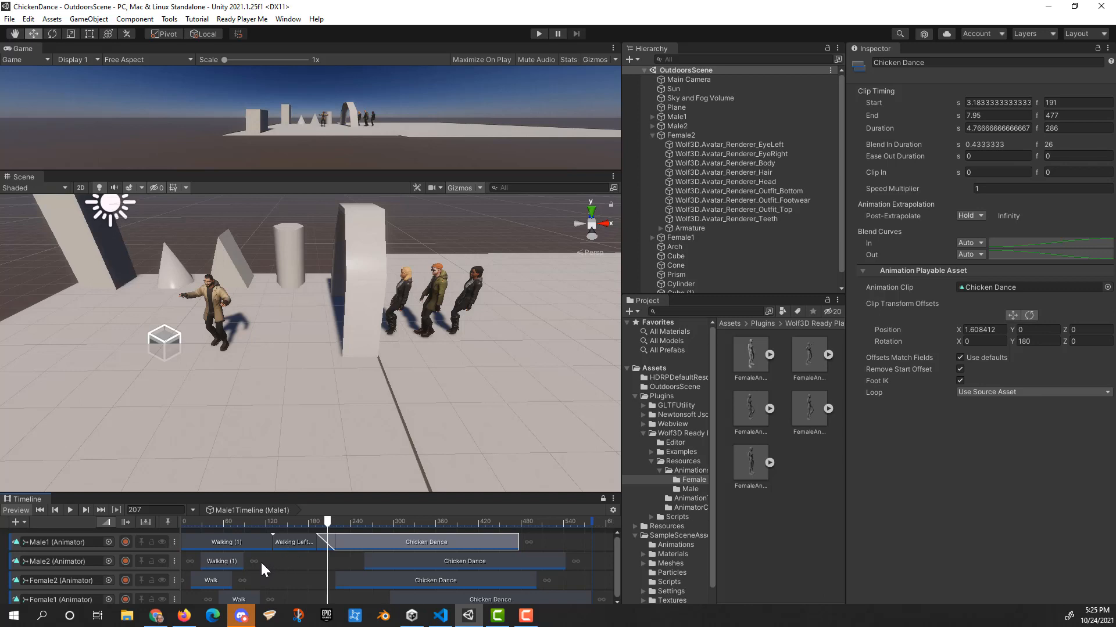
# Turn looping on for Male2's Walking (1) clip and Female2's Walk clip
pyautogui.click(226, 563)
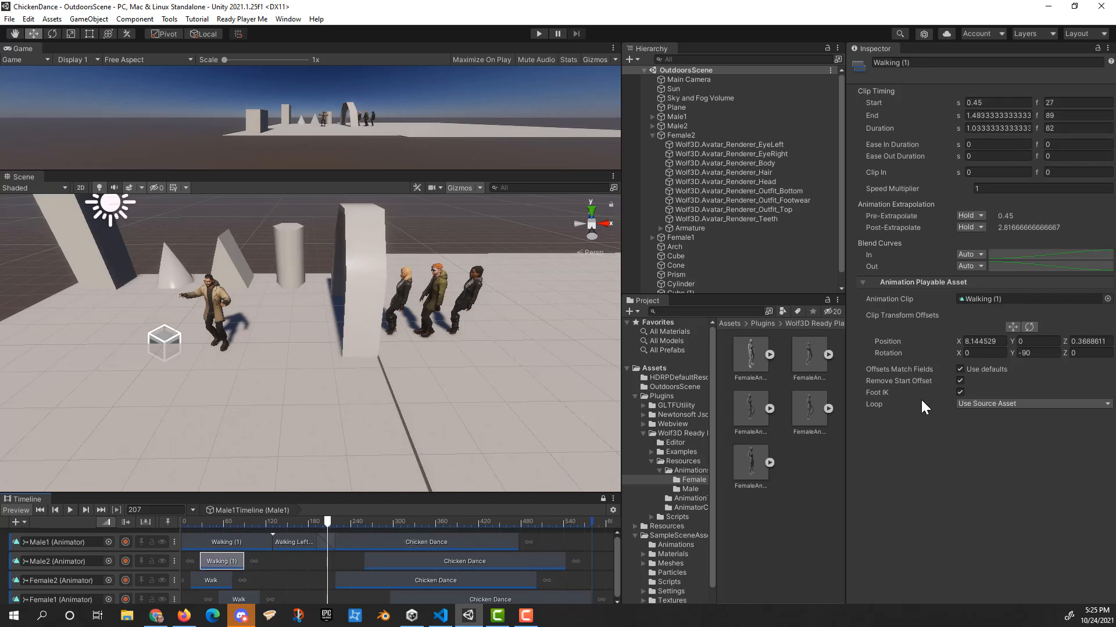
pyautogui.click(987, 404)
pyautogui.click(984, 430)
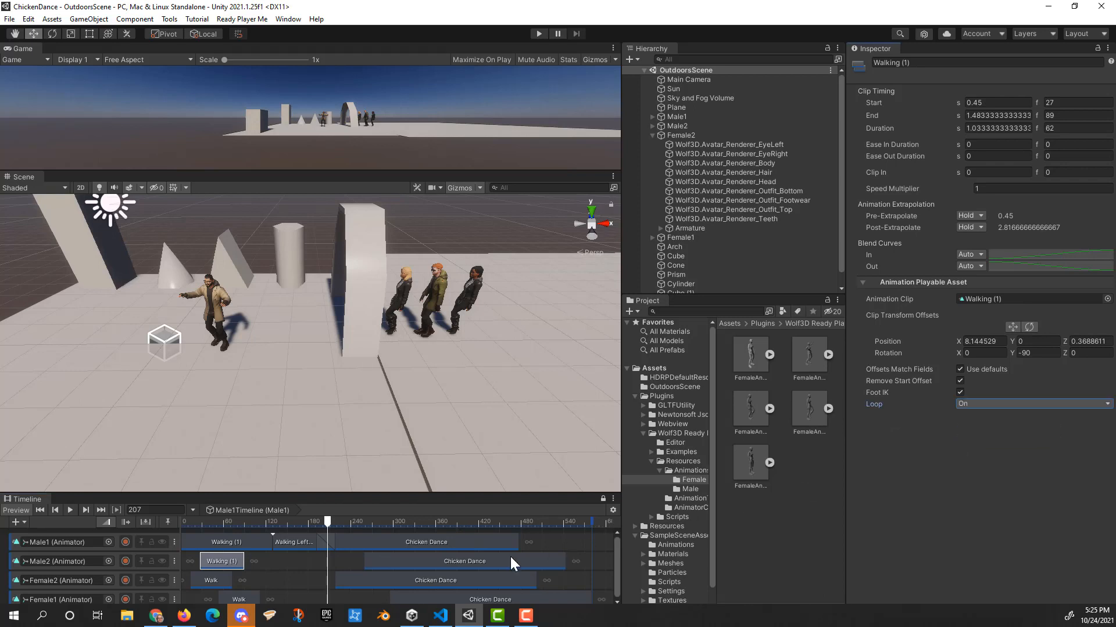
pyautogui.click(222, 581)
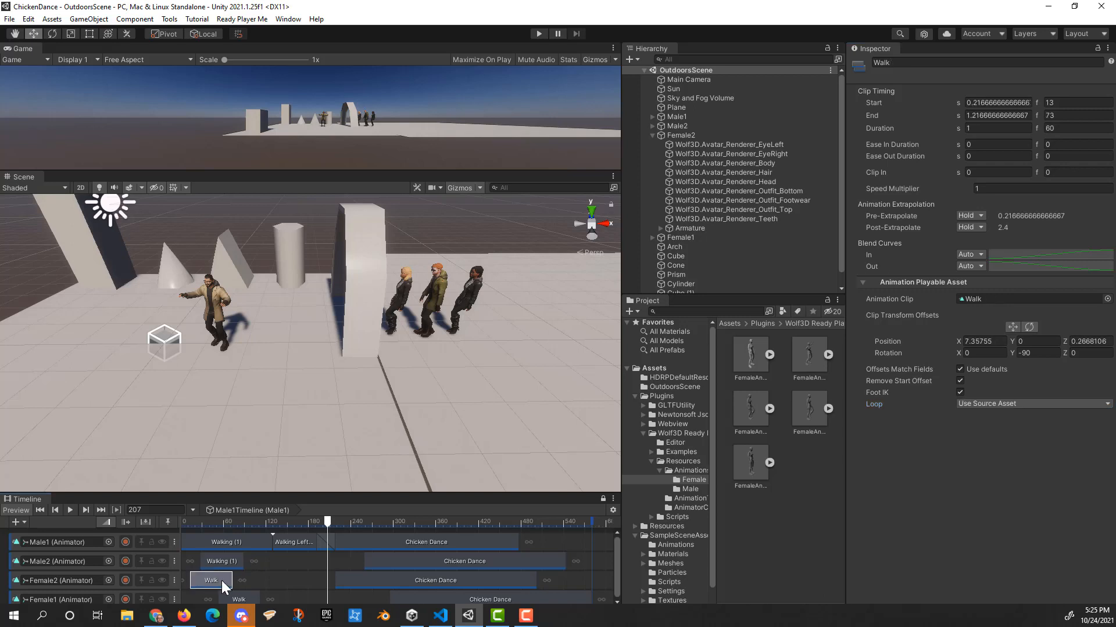
pyautogui.click(972, 406)
pyautogui.click(984, 431)
# Extend Female2's Walk clip to frame 145 and insert a Walking Left Turn clip between it and Chicken Dance, starting the dance at frame 207
pyautogui.moveTo(232, 581); pyautogui.dragTo(273, 578)
pyautogui.rightClick(297, 578)
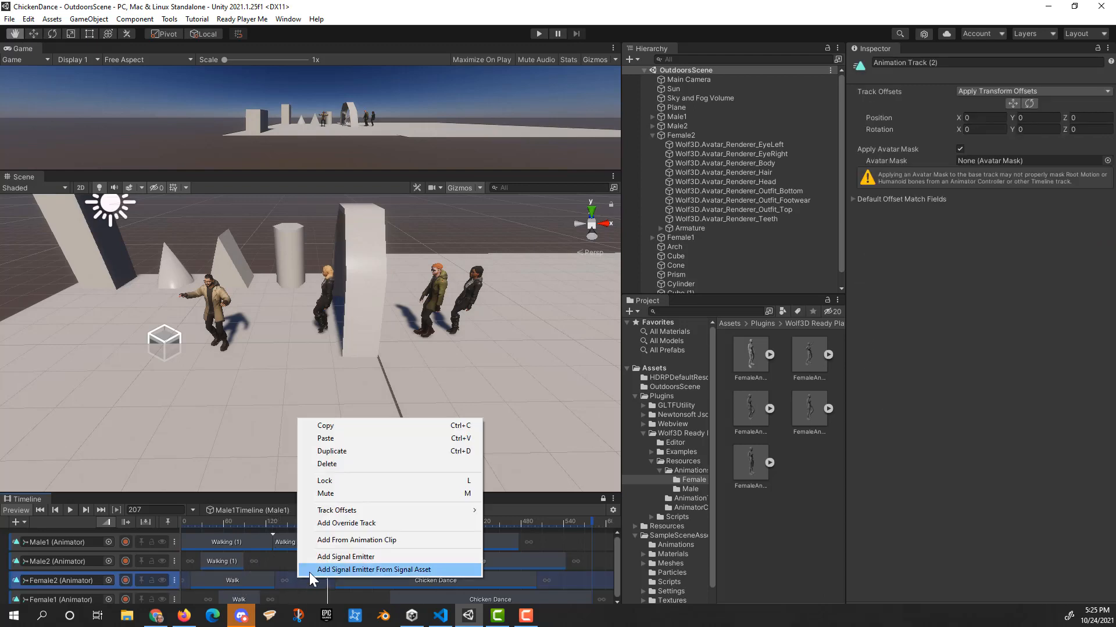
pyautogui.click(331, 543)
pyautogui.moveTo(307, 580); pyautogui.dragTo(284, 579)
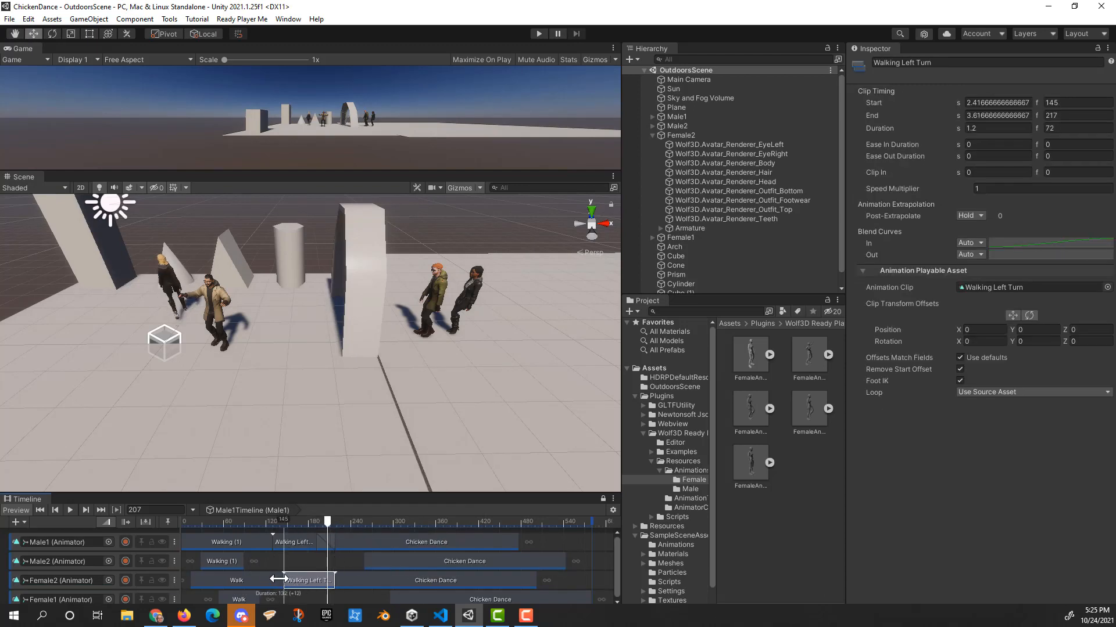
pyautogui.click(361, 580)
pyautogui.moveTo(360, 581); pyautogui.dragTo(353, 581)
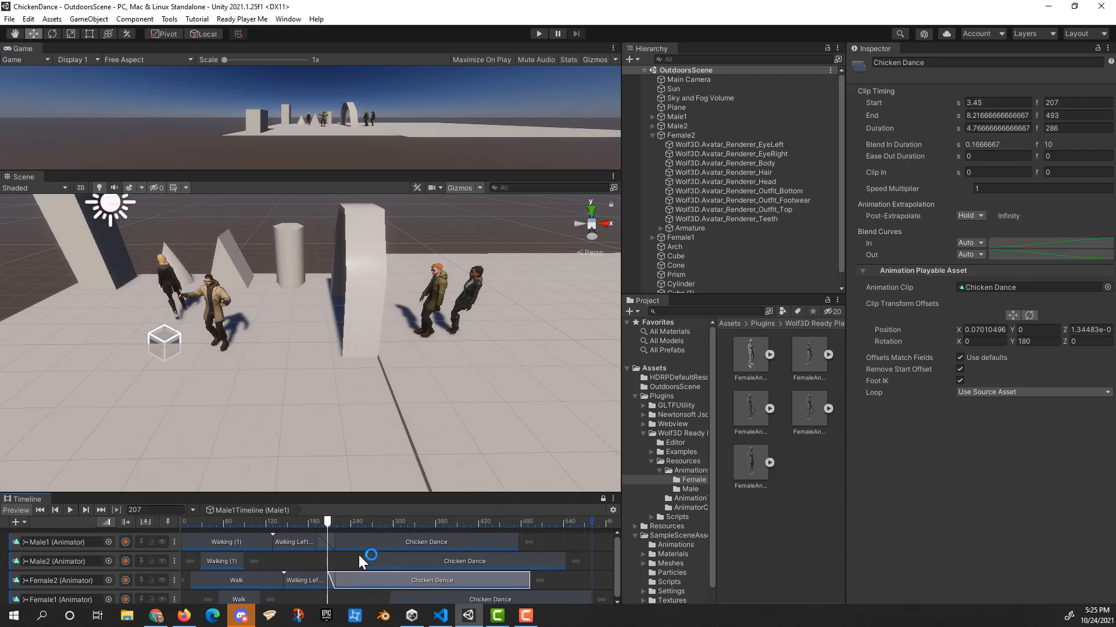
# Set the Y rotation of Female2's Walking Left Turn clip to -90 and match its offsets to the previous clip
pyautogui.click(1037, 341)
pyautogui.write('-90')
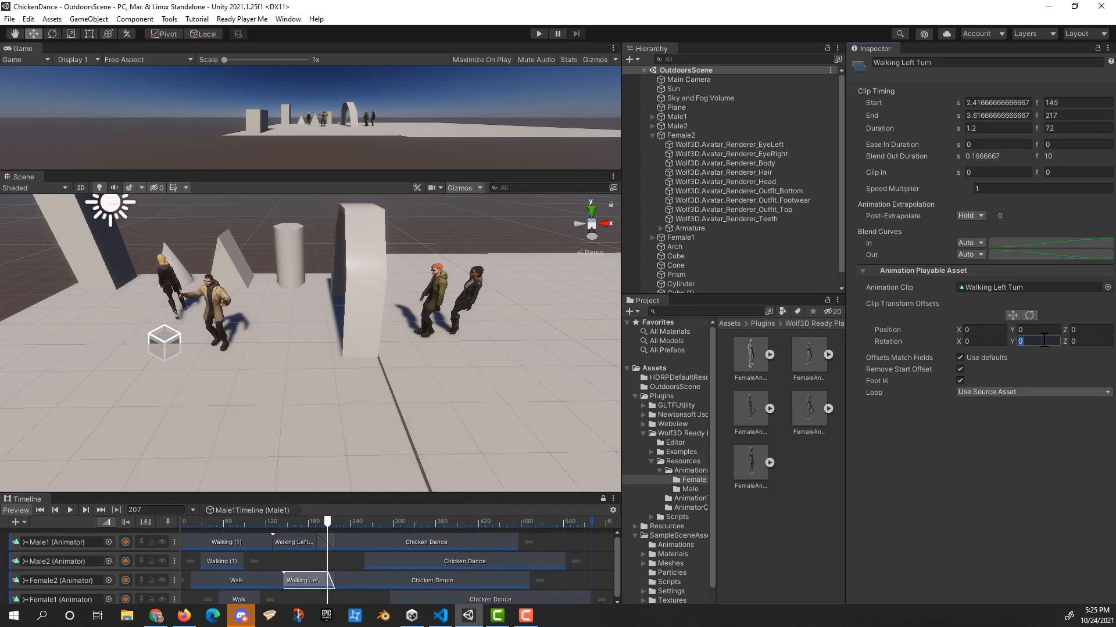
pyautogui.rightClick(299, 580)
pyautogui.click(355, 516)
# Match the offsets of all four characters' Chicken Dance clips to their previous clips
pyautogui.rightClick(367, 584)
pyautogui.click(403, 540)
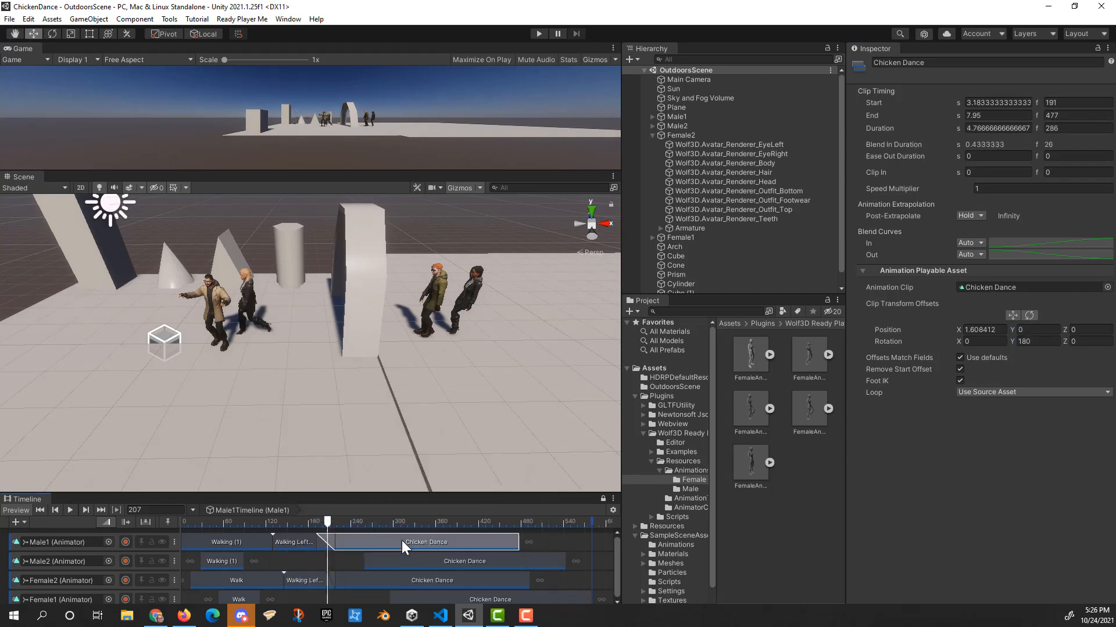
pyautogui.rightClick(402, 541)
pyautogui.click(435, 489)
pyautogui.rightClick(394, 562)
pyautogui.click(428, 509)
pyautogui.rightClick(433, 595)
pyautogui.click(468, 544)
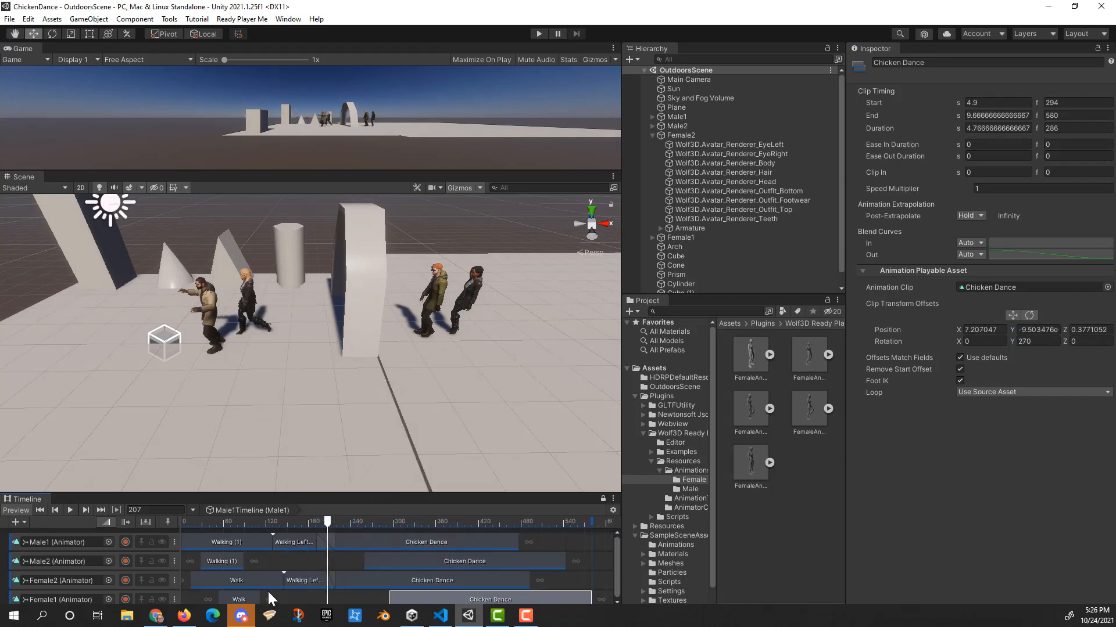
# Shift Female2's Chicken Dance and Walking Left Turn clips later and extend the Walk clip to about frame 168
pyautogui.click(232, 562)
pyautogui.moveTo(327, 523); pyautogui.dragTo(323, 525)
pyautogui.moveTo(377, 579); pyautogui.dragTo(422, 580)
pyautogui.moveTo(309, 580); pyautogui.dragTo(328, 579)
pyautogui.moveTo(283, 581); pyautogui.dragTo(300, 581)
pyautogui.moveTo(323, 523); pyautogui.dragTo(289, 536)
# Match Female2's Walking Left Turn offsets to the previous clip, and move it to frame 197 with Walk extended to about frame 193
pyautogui.rightClick(327, 577)
pyautogui.click(359, 511)
pyautogui.moveTo(326, 581); pyautogui.dragTo(345, 581)
pyautogui.moveTo(290, 522); pyautogui.dragTo(296, 526)
pyautogui.moveTo(302, 581); pyautogui.dragTo(317, 581)
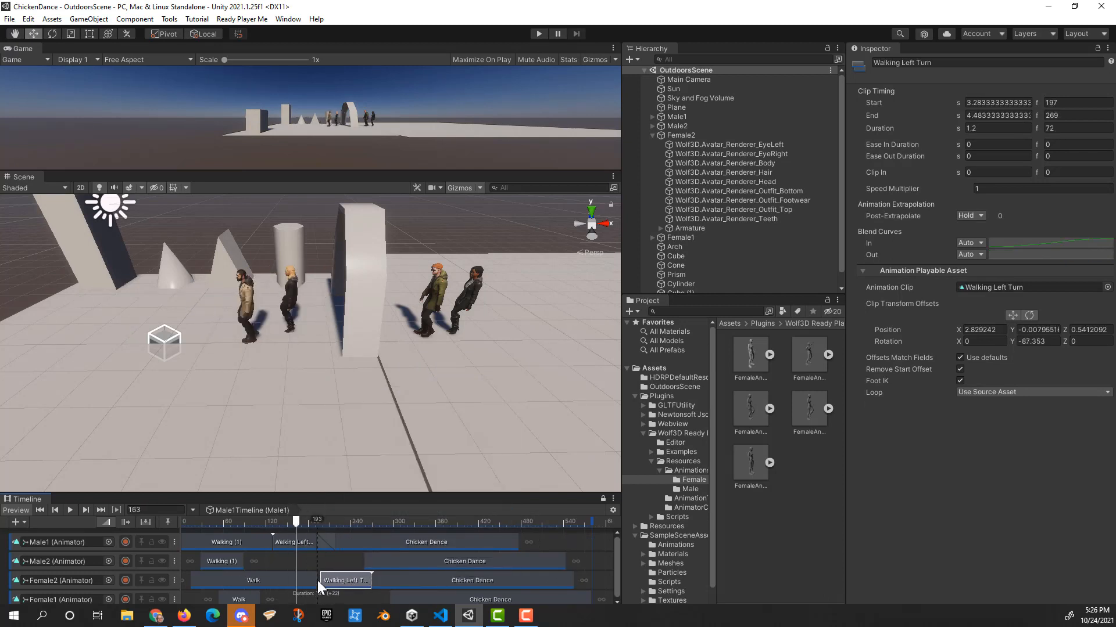
# Move Female2's Walking Left Turn clip to about frame 246 and shift all four Chicken Dance clips later, Female1's to frame 342
pyautogui.moveTo(296, 523); pyautogui.dragTo(308, 525)
pyautogui.moveTo(416, 577); pyautogui.dragTo(458, 579)
pyautogui.moveTo(355, 582); pyautogui.dragTo(390, 583)
pyautogui.moveTo(430, 542); pyautogui.dragTo(520, 540)
pyautogui.moveTo(401, 562); pyautogui.dragTo(487, 597)
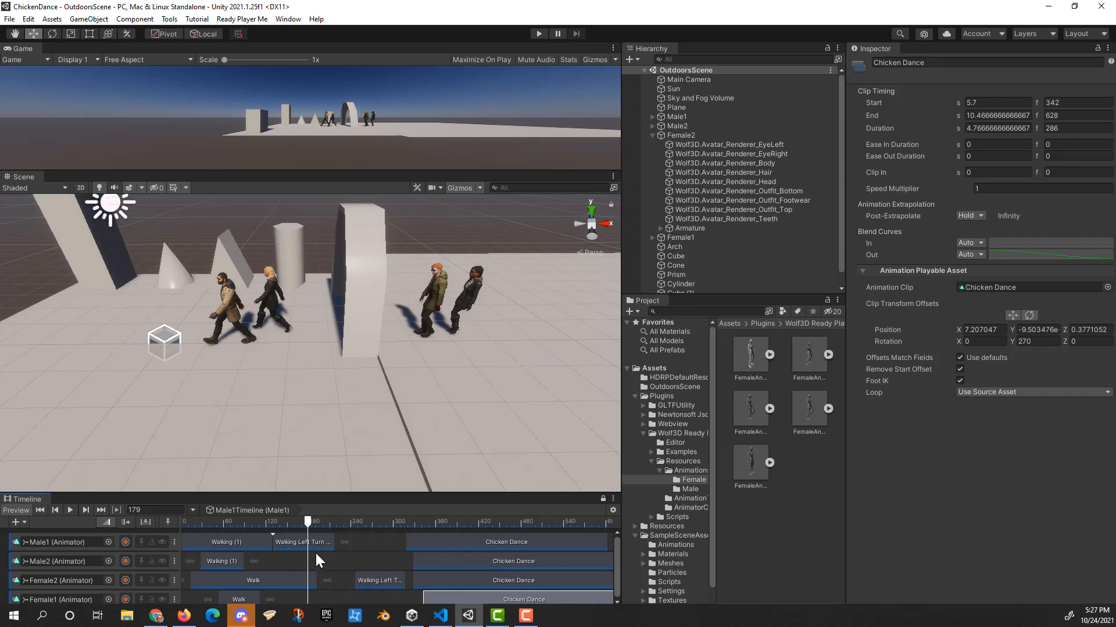
# Shorten Male1's Walking Left Turn (1) clip to end at about frame 205
pyautogui.moveTo(305, 522); pyautogui.dragTo(322, 522)
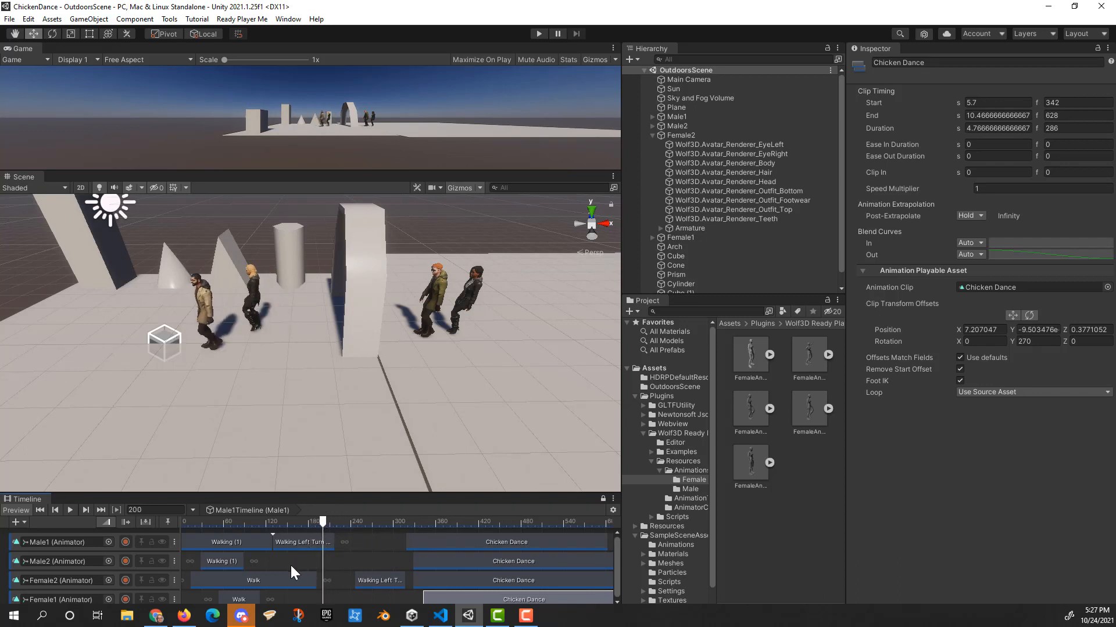
pyautogui.moveTo(334, 542)
pyautogui.mouseDown()
pyautogui.moveTo(358, 541)
pyautogui.moveTo(341, 545)
pyautogui.moveTo(327, 522)
pyautogui.mouseUp()
pyautogui.click(303, 546)
pyautogui.click(330, 522)
pyautogui.moveTo(343, 542); pyautogui.dragTo(326, 542)
# Extend Female2's Walk clip to about frame 275 and match the adjoining Walking Left Turn clip's offsets to it
pyautogui.moveTo(315, 581); pyautogui.dragTo(354, 581)
pyautogui.moveTo(329, 522); pyautogui.dragTo(350, 527)
pyautogui.moveTo(367, 580)
pyautogui.mouseDown()
pyautogui.moveTo(403, 578)
pyautogui.moveTo(377, 577)
pyautogui.mouseUp()
pyautogui.moveTo(368, 522); pyautogui.dragTo(376, 522)
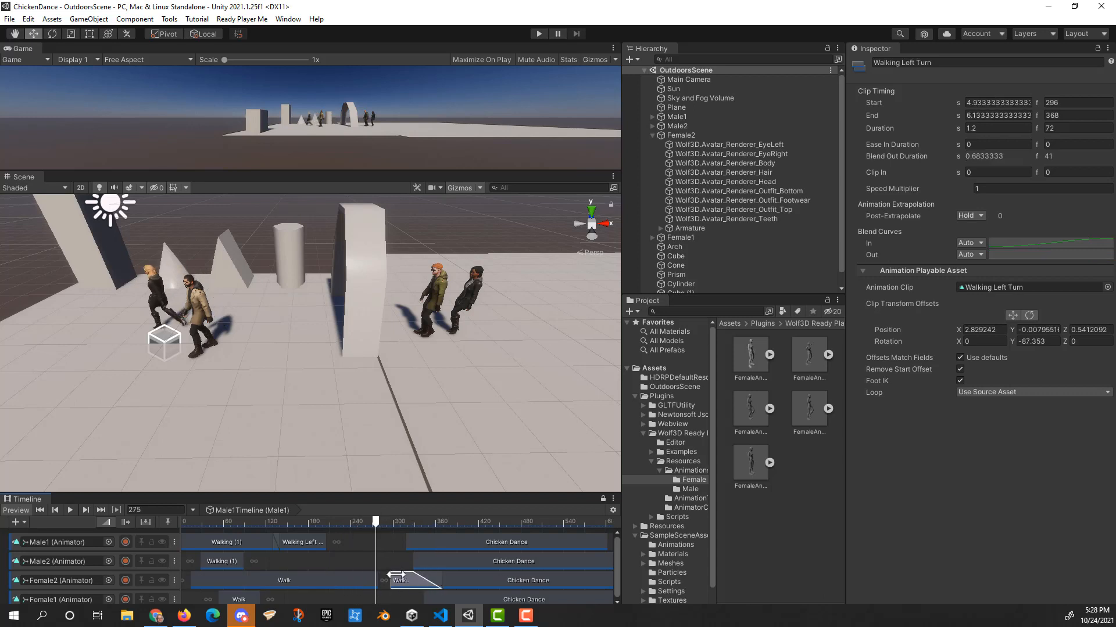
pyautogui.moveTo(399, 579); pyautogui.dragTo(386, 580)
pyautogui.rightClick(387, 581)
pyautogui.click(426, 516)
# Delay Female2's Chicken Dance clip to about frame 392 and pull the Walking Left Turn clip slightly earlier
pyautogui.moveTo(462, 579); pyautogui.dragTo(507, 577)
pyautogui.click(409, 521)
pyautogui.moveTo(410, 521); pyautogui.dragTo(364, 531)
pyautogui.moveTo(402, 580); pyautogui.dragTo(387, 579)
pyautogui.moveTo(364, 521); pyautogui.dragTo(403, 527)
# Move Male1's and Male2's Chicken Dance clips to about frame 366 and extend Male2's Walking (1) clip to about frame 297
pyautogui.moveTo(473, 544); pyautogui.dragTo(507, 544)
pyautogui.moveTo(478, 561); pyautogui.dragTo(505, 560)
pyautogui.moveTo(401, 522); pyautogui.dragTo(349, 527)
pyautogui.moveTo(244, 561); pyautogui.dragTo(390, 562)
# Start Female2's Walking Left Turn clip at frame 206 so it overlaps the end of the Walk clip
pyautogui.moveTo(350, 524); pyautogui.dragTo(346, 530)
pyautogui.moveTo(397, 581); pyautogui.dragTo(347, 583)
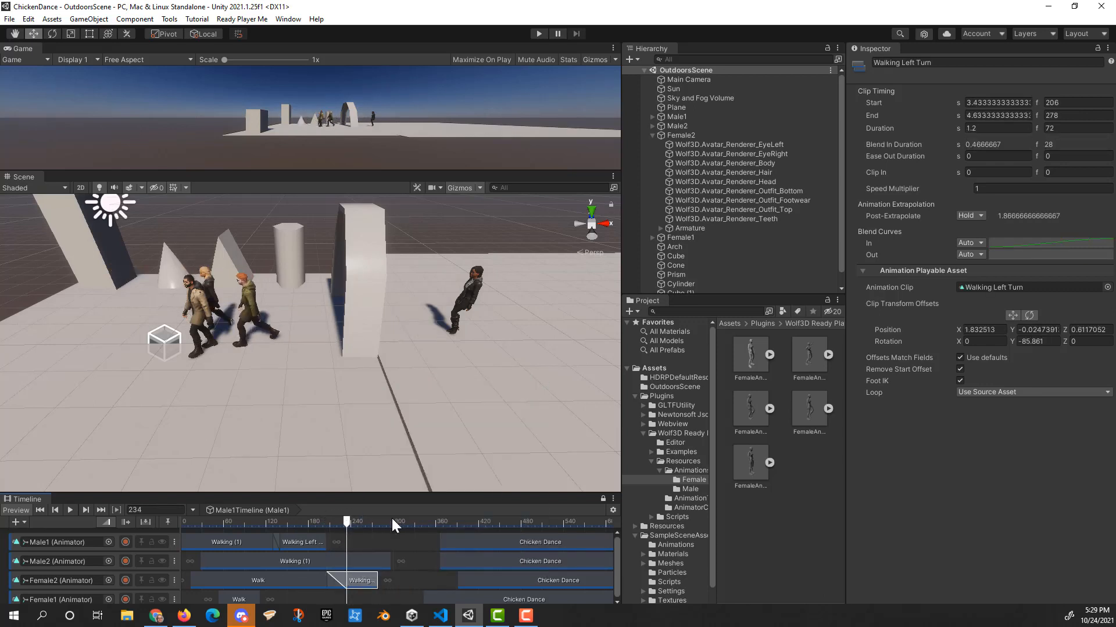
pyautogui.moveTo(392, 522)
pyautogui.mouseDown()
pyautogui.moveTo(371, 529)
pyautogui.moveTo(397, 535)
pyautogui.mouseUp()
# Insert a Walking Left Turn (1) clip on the Male2 track from frame 293 and match its offsets to the previous clip
pyautogui.rightClick(413, 561)
pyautogui.click(440, 523)
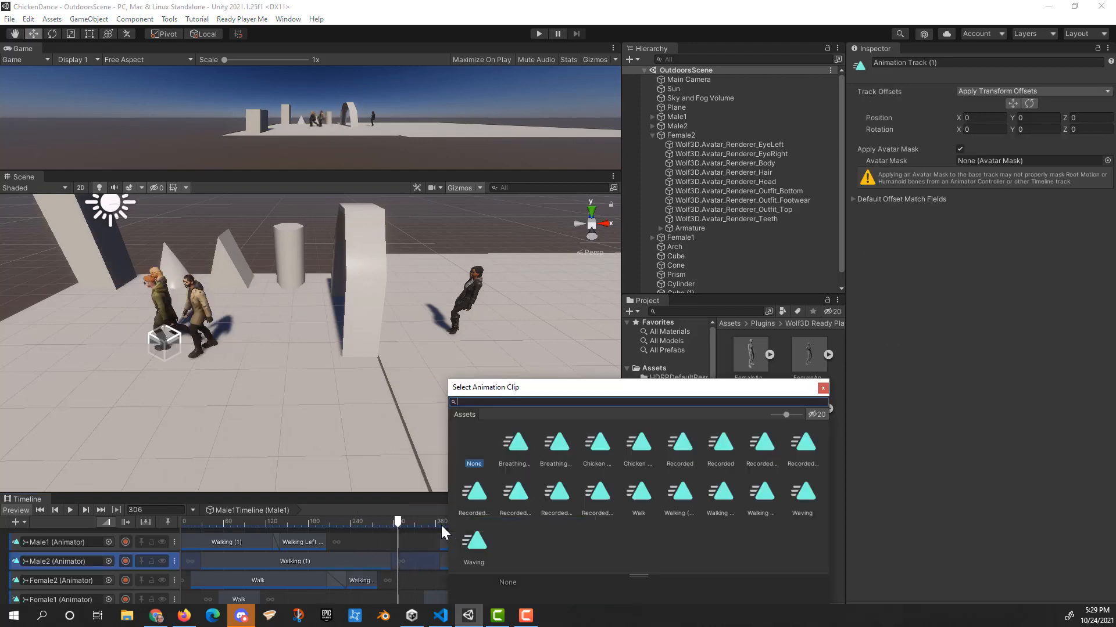
pyautogui.click(686, 489)
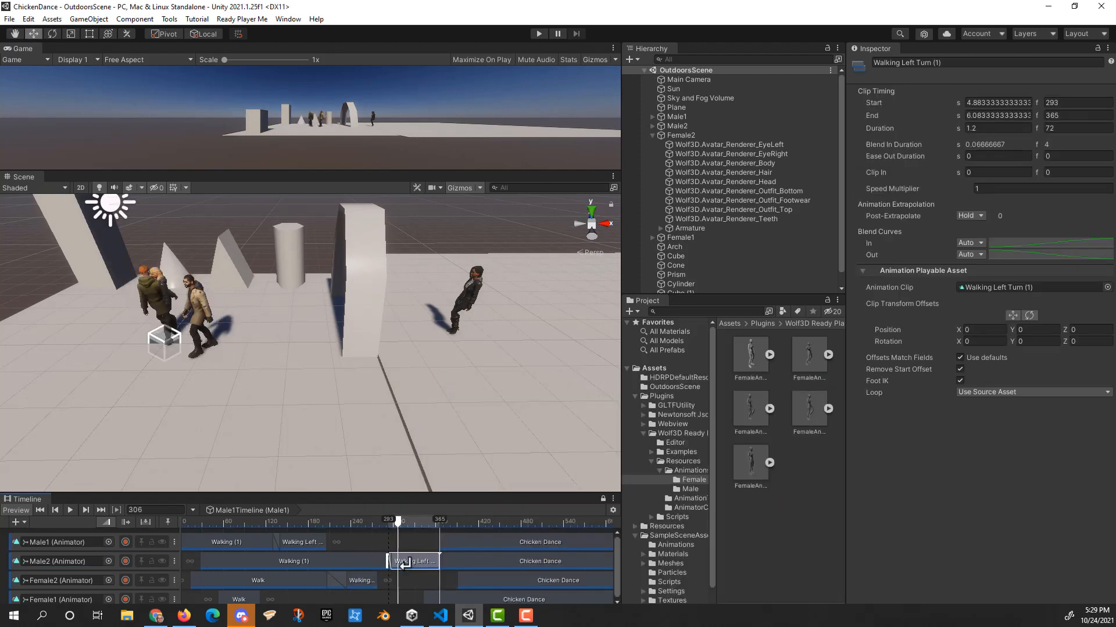
pyautogui.moveTo(407, 563); pyautogui.dragTo(506, 557)
pyautogui.rightClick(416, 564)
pyautogui.click(465, 501)
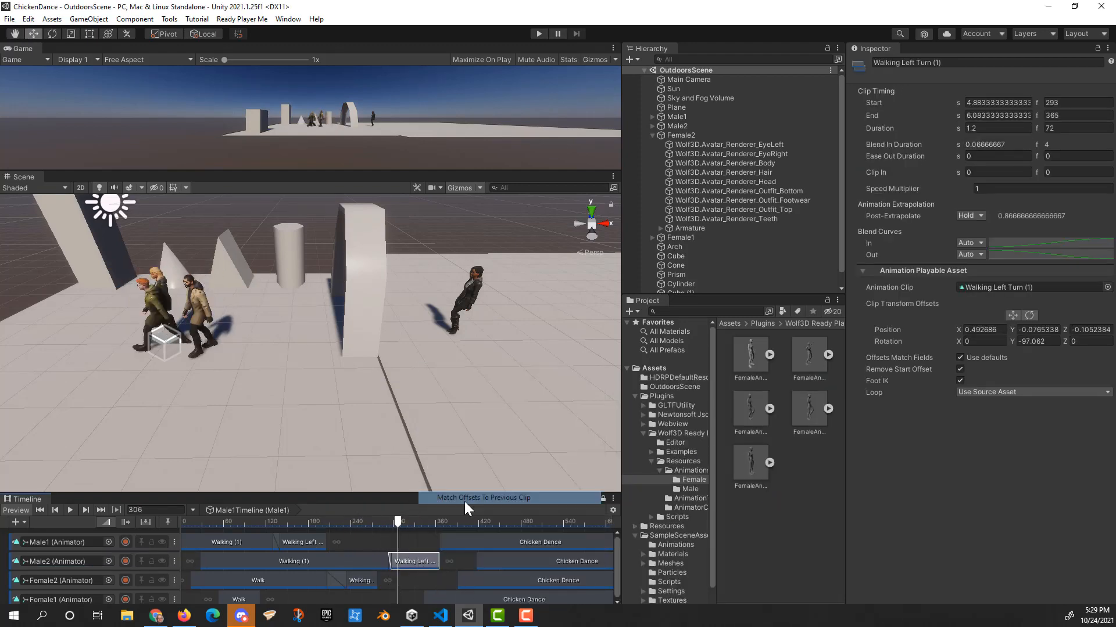
# Shorten Male2's Walking Left Turn (1) clip to about frame 356 and align the other Chicken Dance clips with Male2's at about frame 418
pyautogui.moveTo(399, 521); pyautogui.dragTo(434, 522)
pyautogui.moveTo(439, 561); pyautogui.dragTo(433, 561)
pyautogui.moveTo(501, 545); pyautogui.dragTo(537, 545)
pyautogui.moveTo(509, 582); pyautogui.dragTo(528, 582)
pyautogui.moveTo(499, 597); pyautogui.dragTo(551, 594)
# Extend Female1's looping Walk clip to end at frame 245
pyautogui.moveTo(260, 599); pyautogui.dragTo(305, 600)
pyautogui.moveTo(432, 522); pyautogui.dragTo(317, 547)
pyautogui.moveTo(302, 598); pyautogui.dragTo(352, 596)
pyautogui.moveTo(316, 522); pyautogui.dragTo(344, 521)
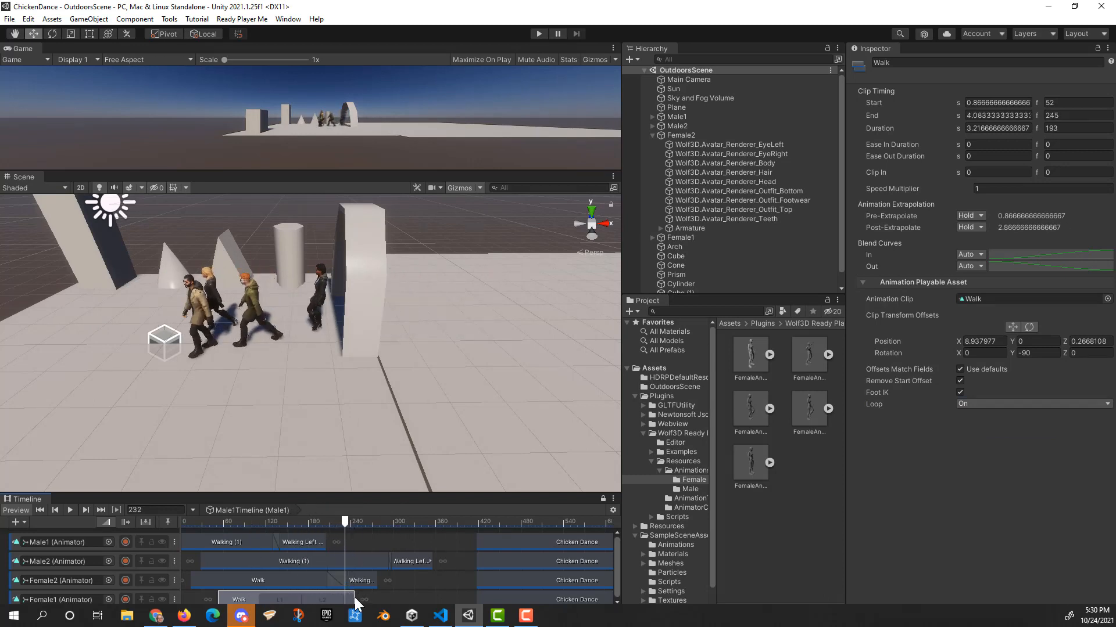
# Add a Walking Left Turn clip to the Female1 track and place it at the end of the Walk clip
pyautogui.rightClick(370, 599)
pyautogui.click(428, 556)
pyautogui.click(606, 493)
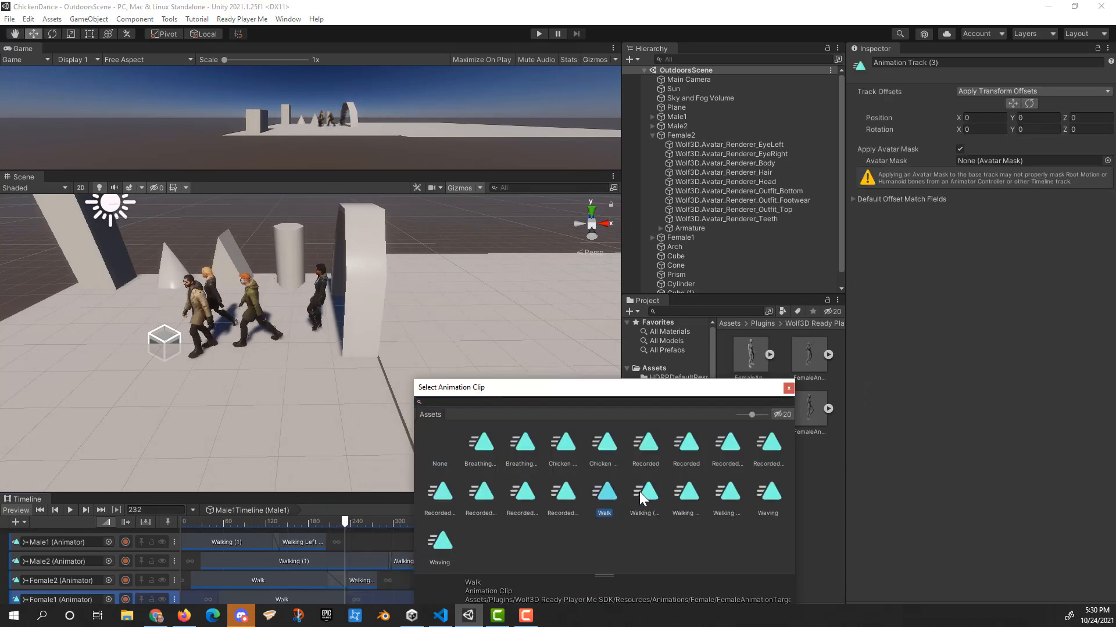
pyautogui.click(642, 492)
pyautogui.doubleClick(689, 493)
pyautogui.moveTo(416, 597); pyautogui.dragTo(388, 598)
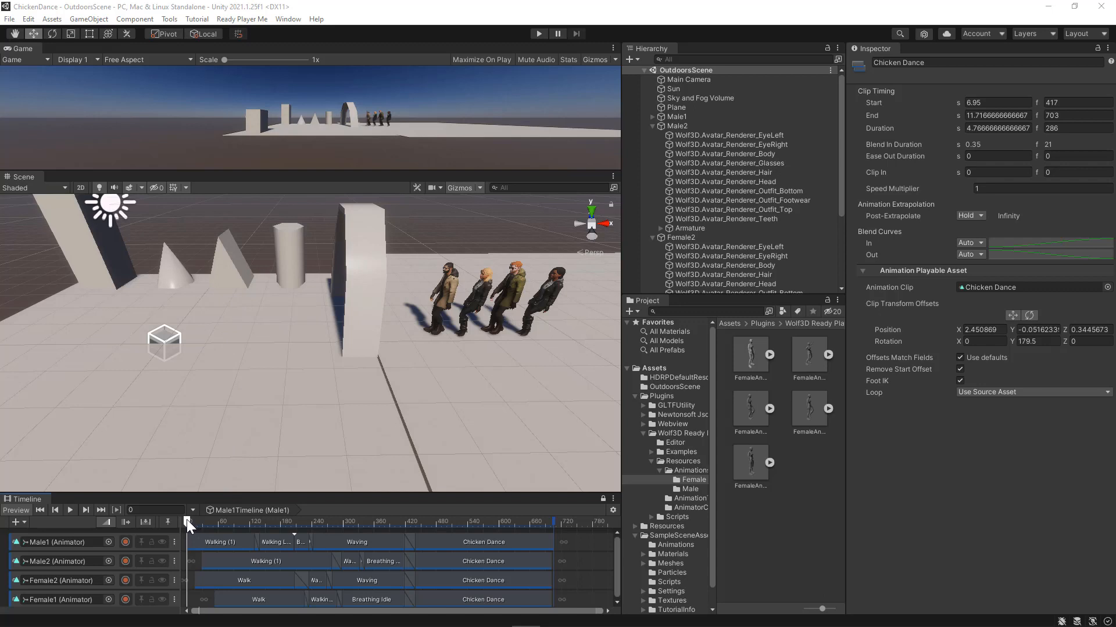
# Scrub the timeline from frame 0 to frame 550 to preview all four characters' walk-in, turn and dance
pyautogui.moveTo(186, 520); pyautogui.dragTo(444, 518)
pyautogui.moveTo(484, 519)
pyautogui.mouseDown()
pyautogui.moveTo(557, 519)
pyautogui.moveTo(242, 557)
pyautogui.moveTo(472, 528)
pyautogui.mouseUp()
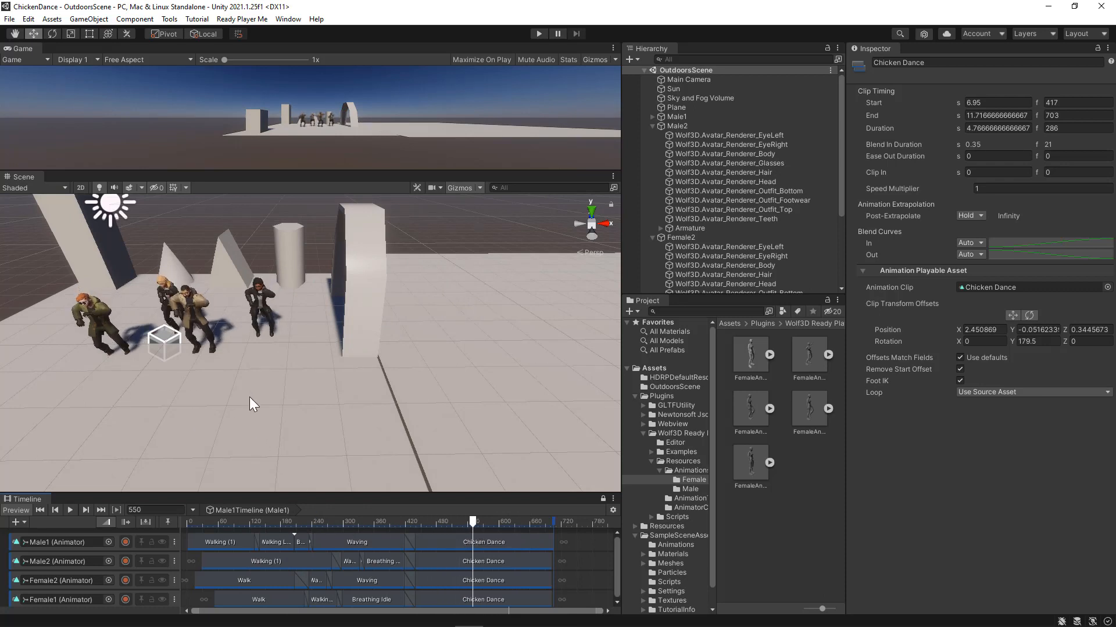